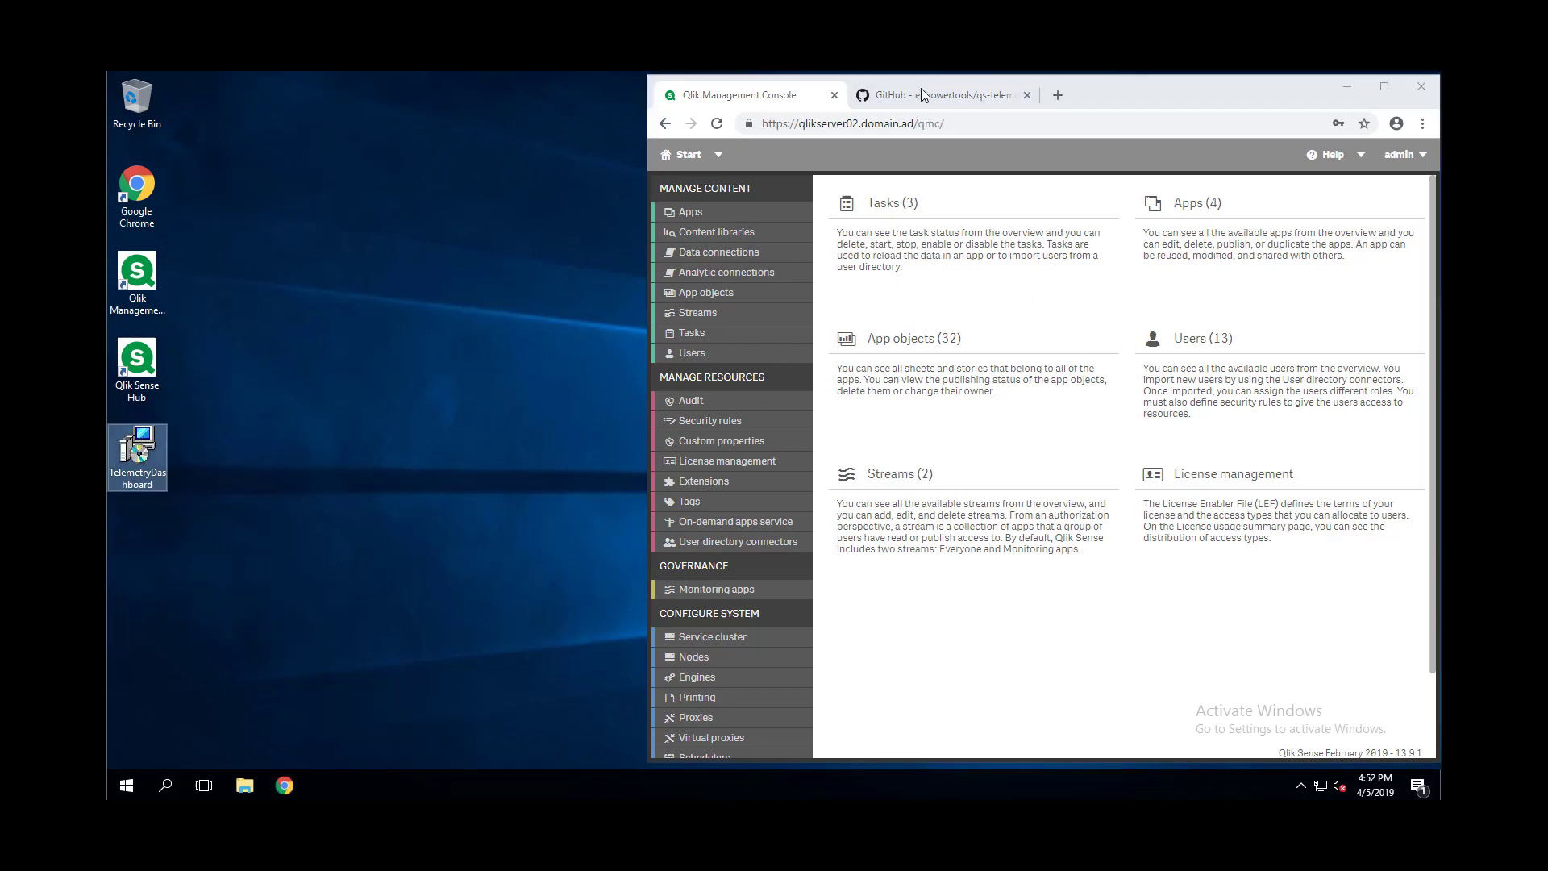
- Check the v2.0.3 release and its TelemetryDashboard.msi asset, then return to the repository page
{"action": "left_click", "coordinate": [921, 88]}
{"action": "left_click", "coordinate": [1046, 534]}
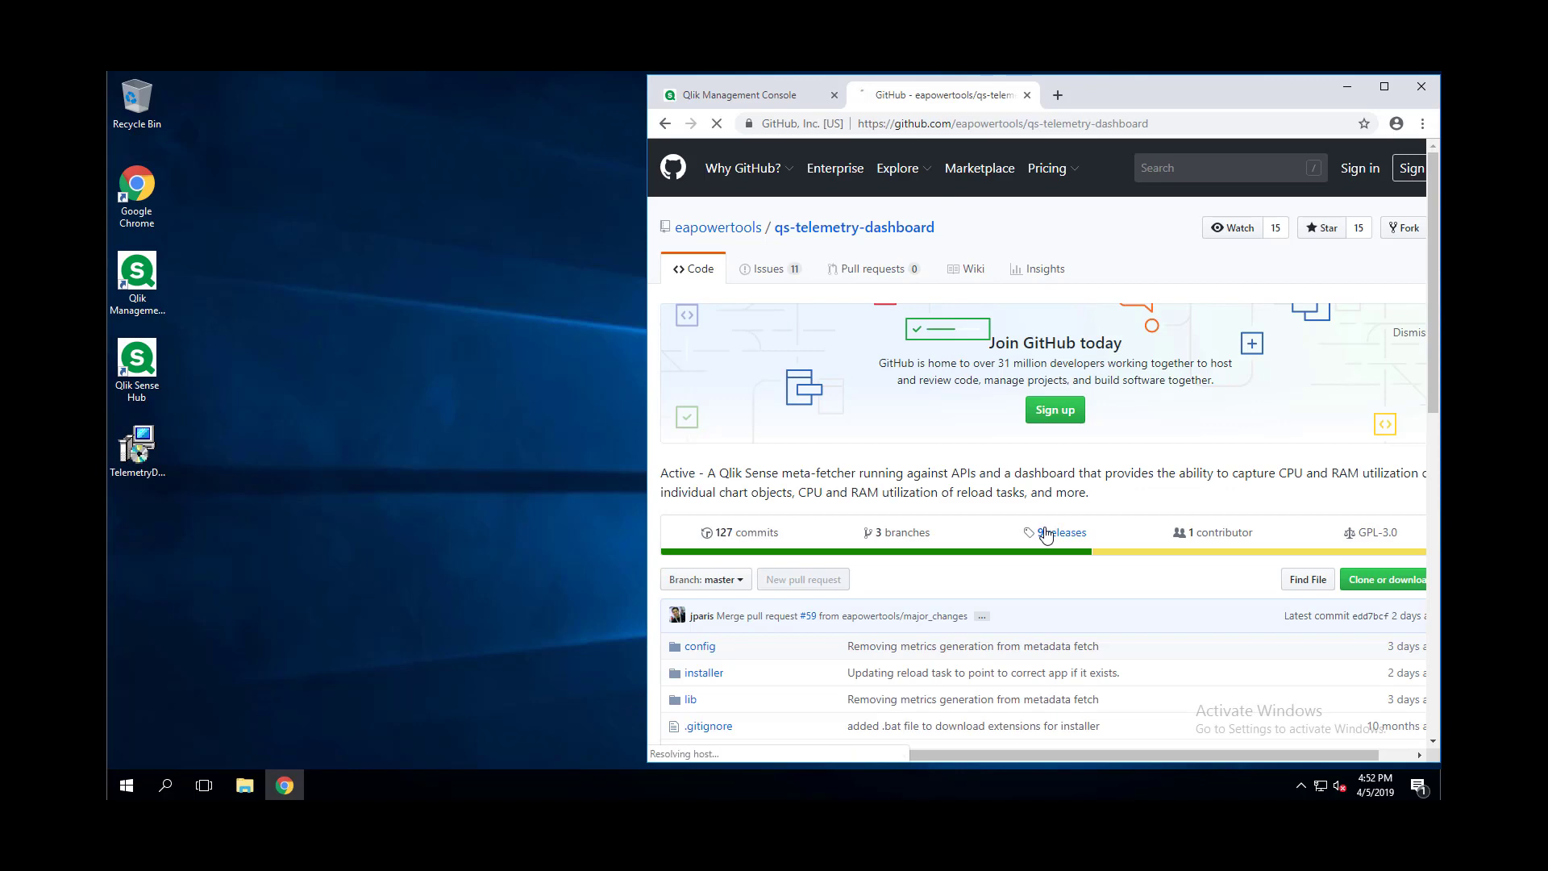
{"action": "scroll", "coordinate": [1029, 524], "scroll_direction": "down", "scroll_amount": 3}
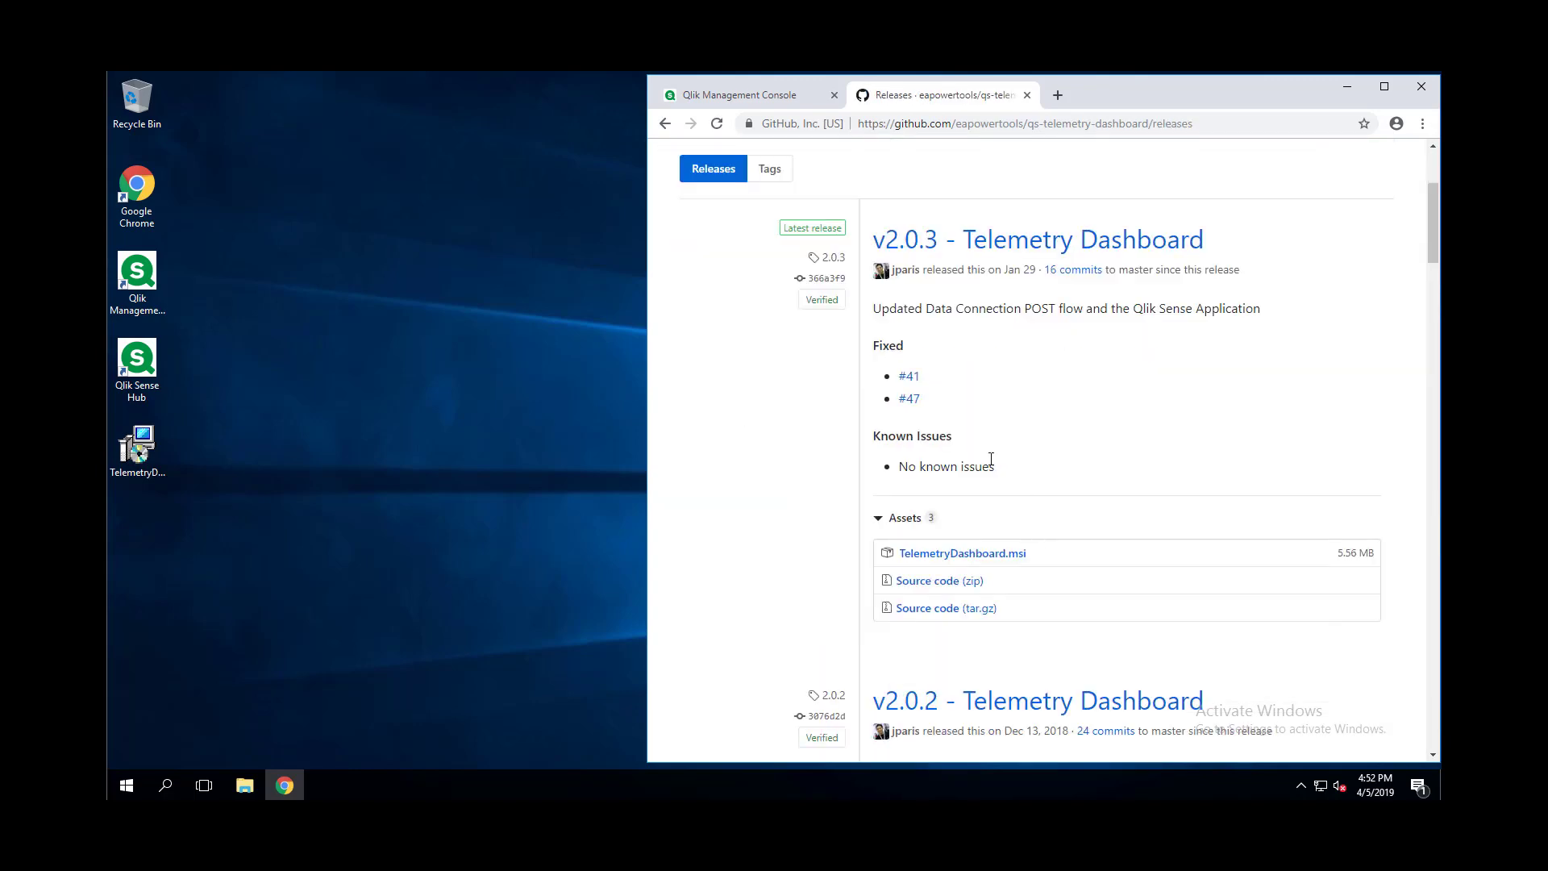
{"action": "scroll", "coordinate": [991, 459], "scroll_direction": "up", "scroll_amount": 3}
{"action": "left_click", "coordinate": [665, 124]}
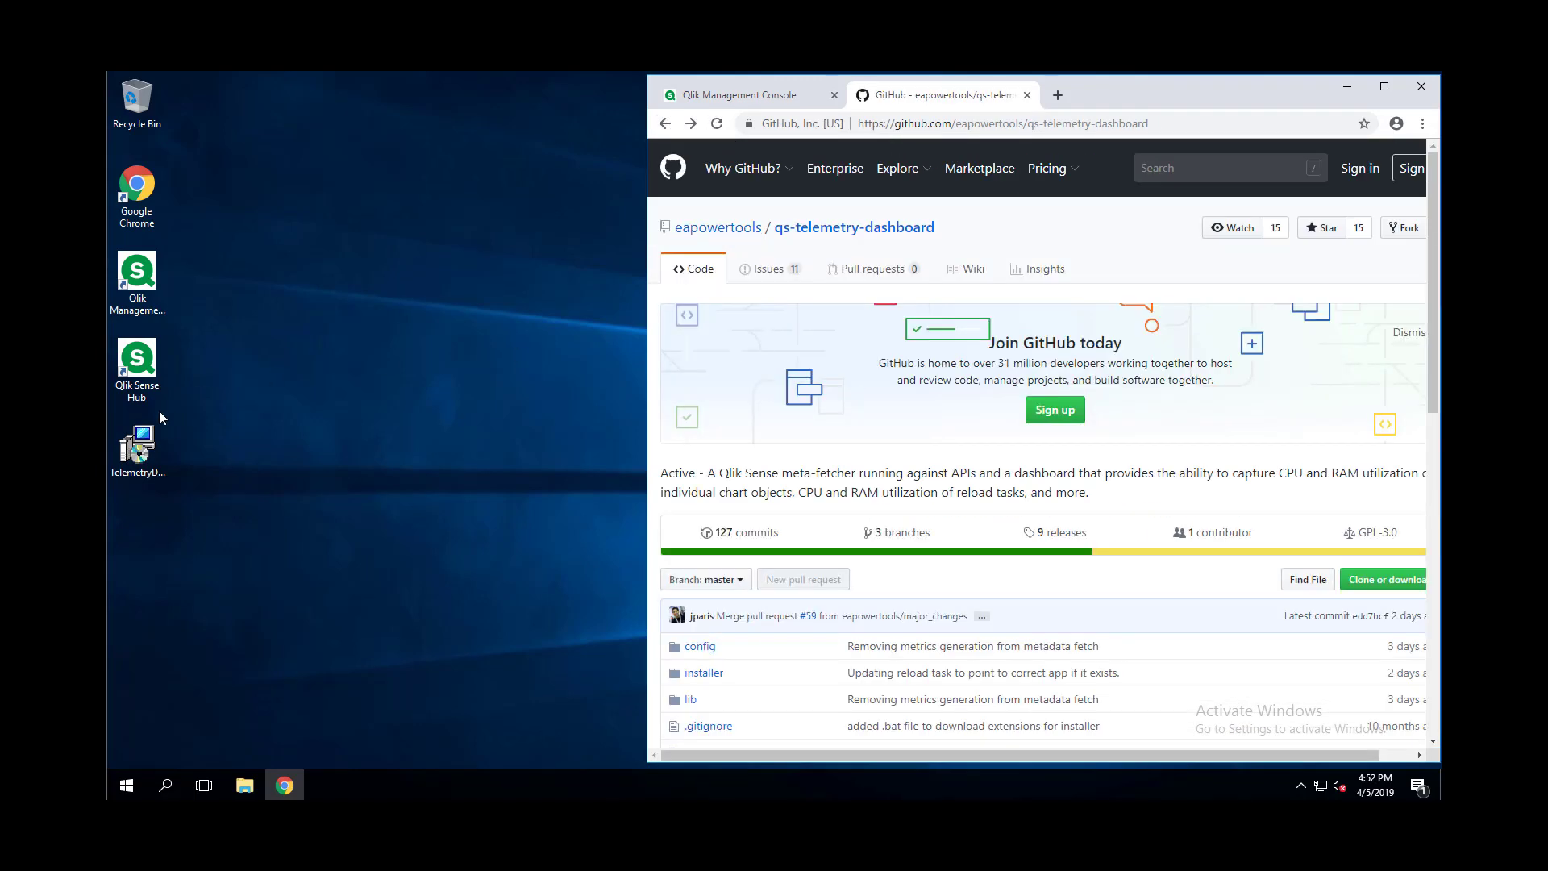
{"action": "left_click", "coordinate": [129, 461]}
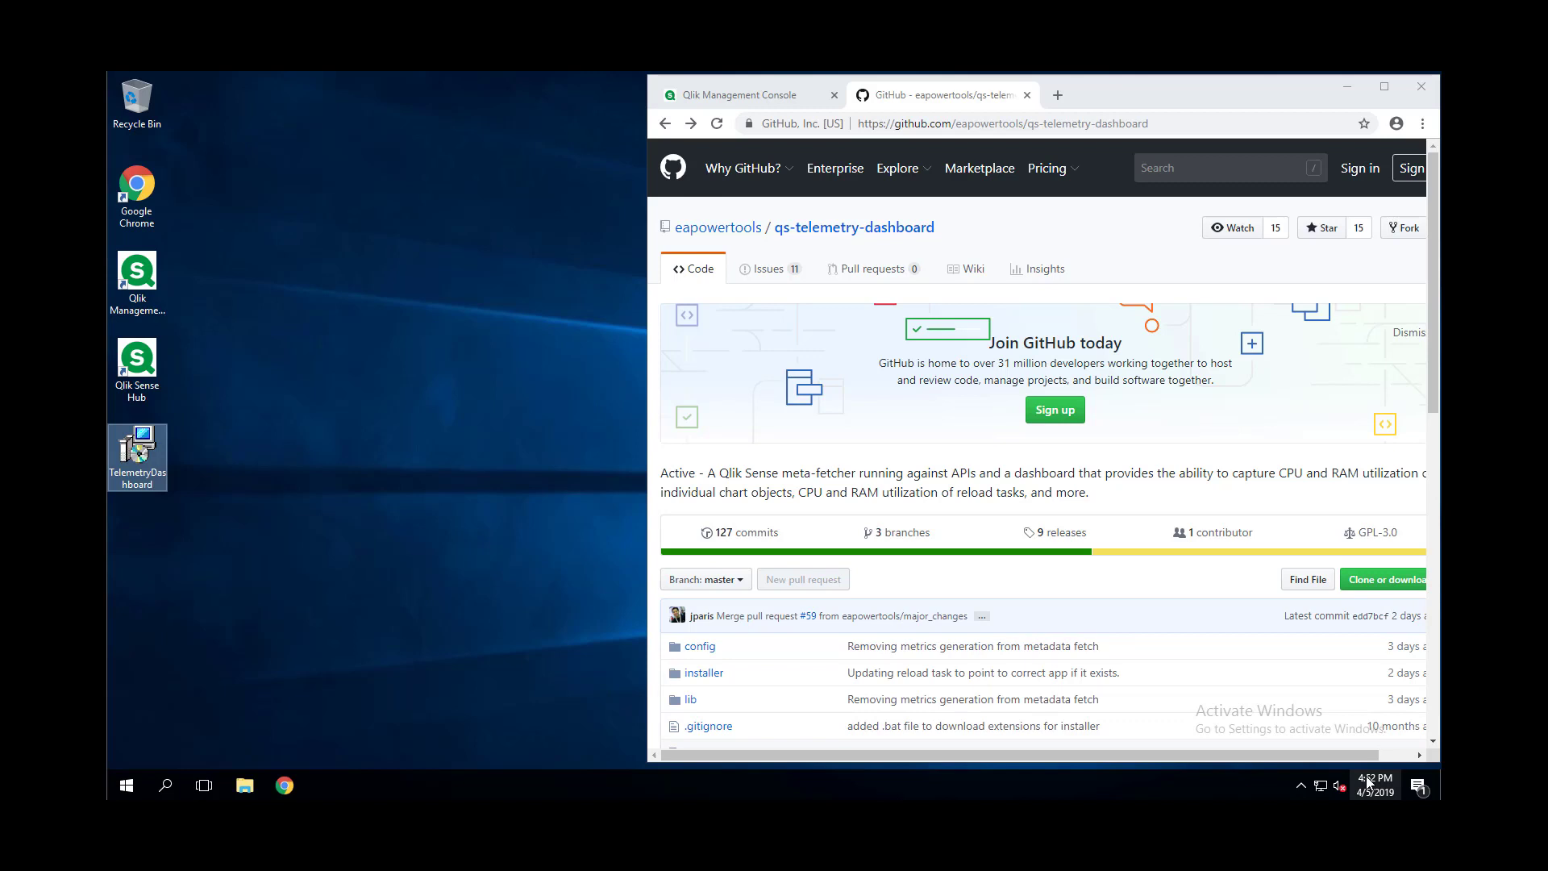
{"action": "mouse_move", "coordinate": [1368, 782]}
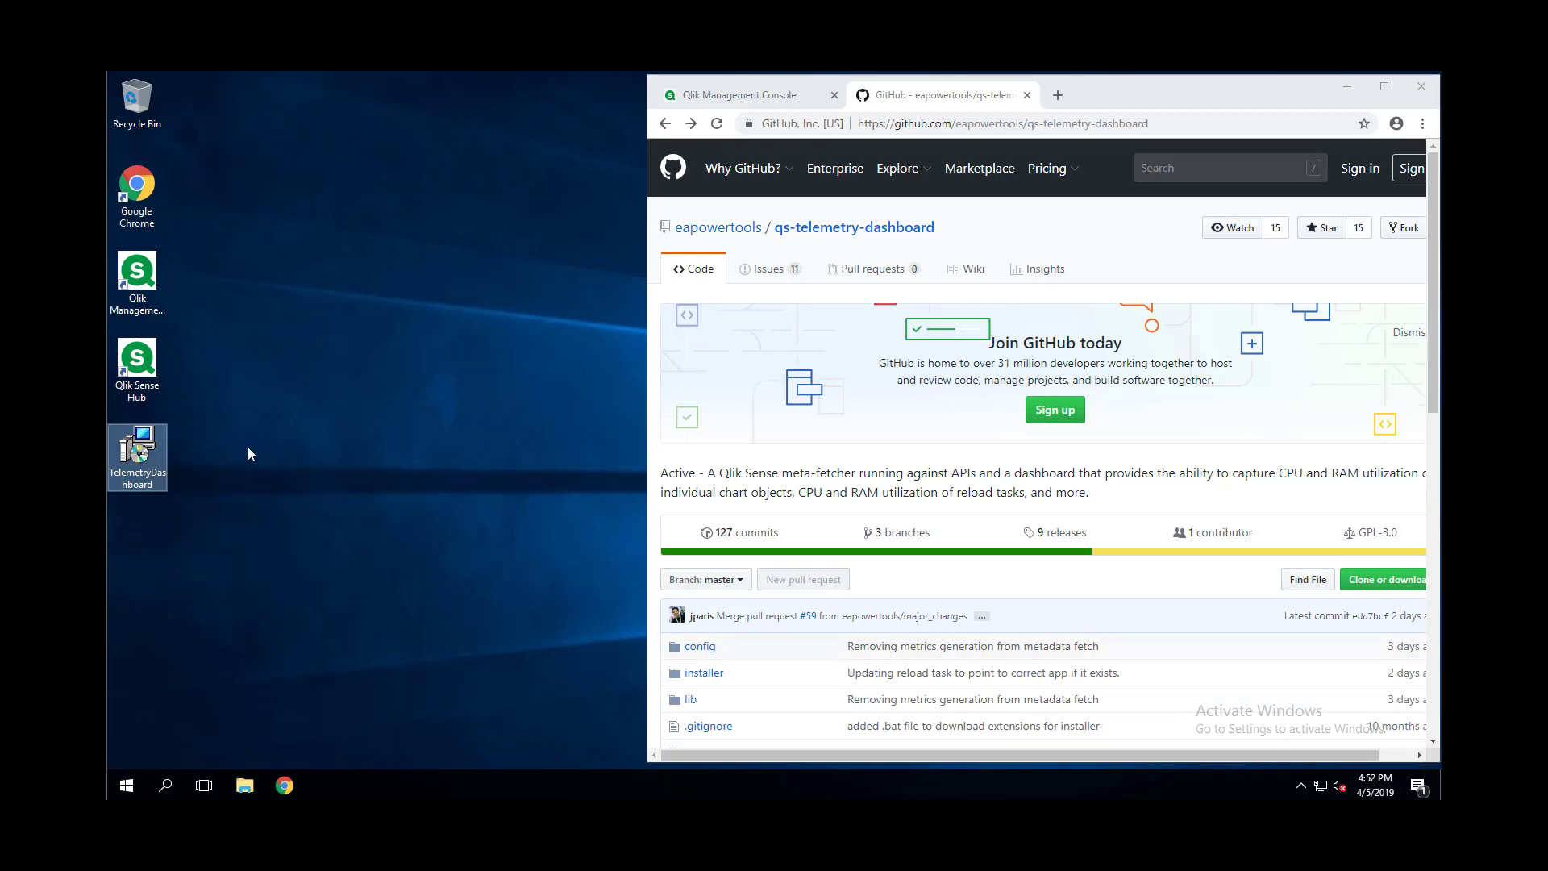
{"action": "right_click", "coordinate": [139, 777]}
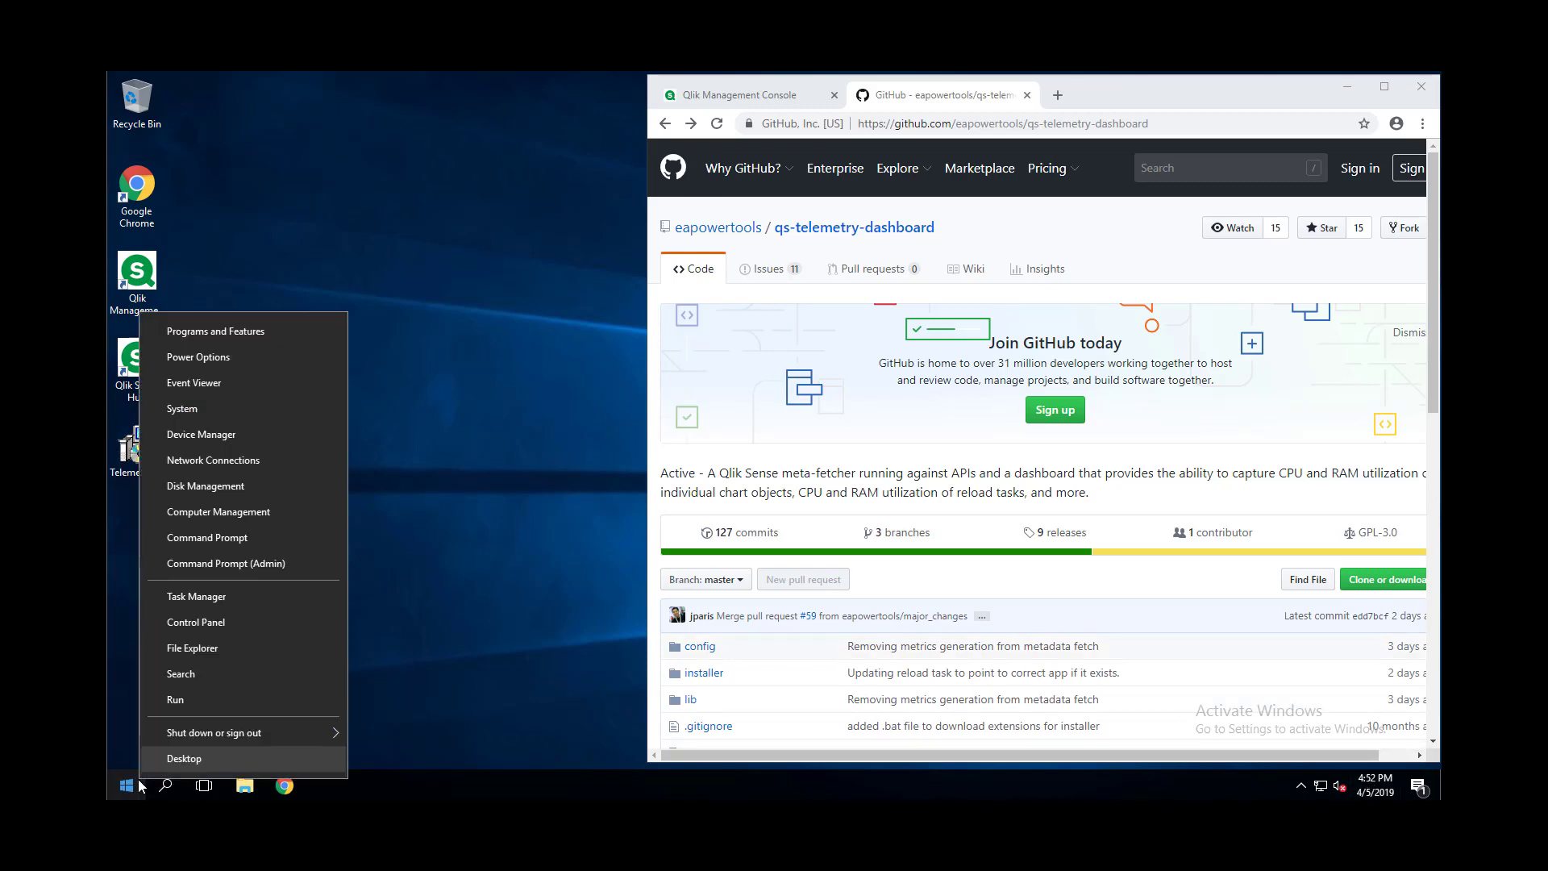
{"action": "left_click", "coordinate": [221, 329]}
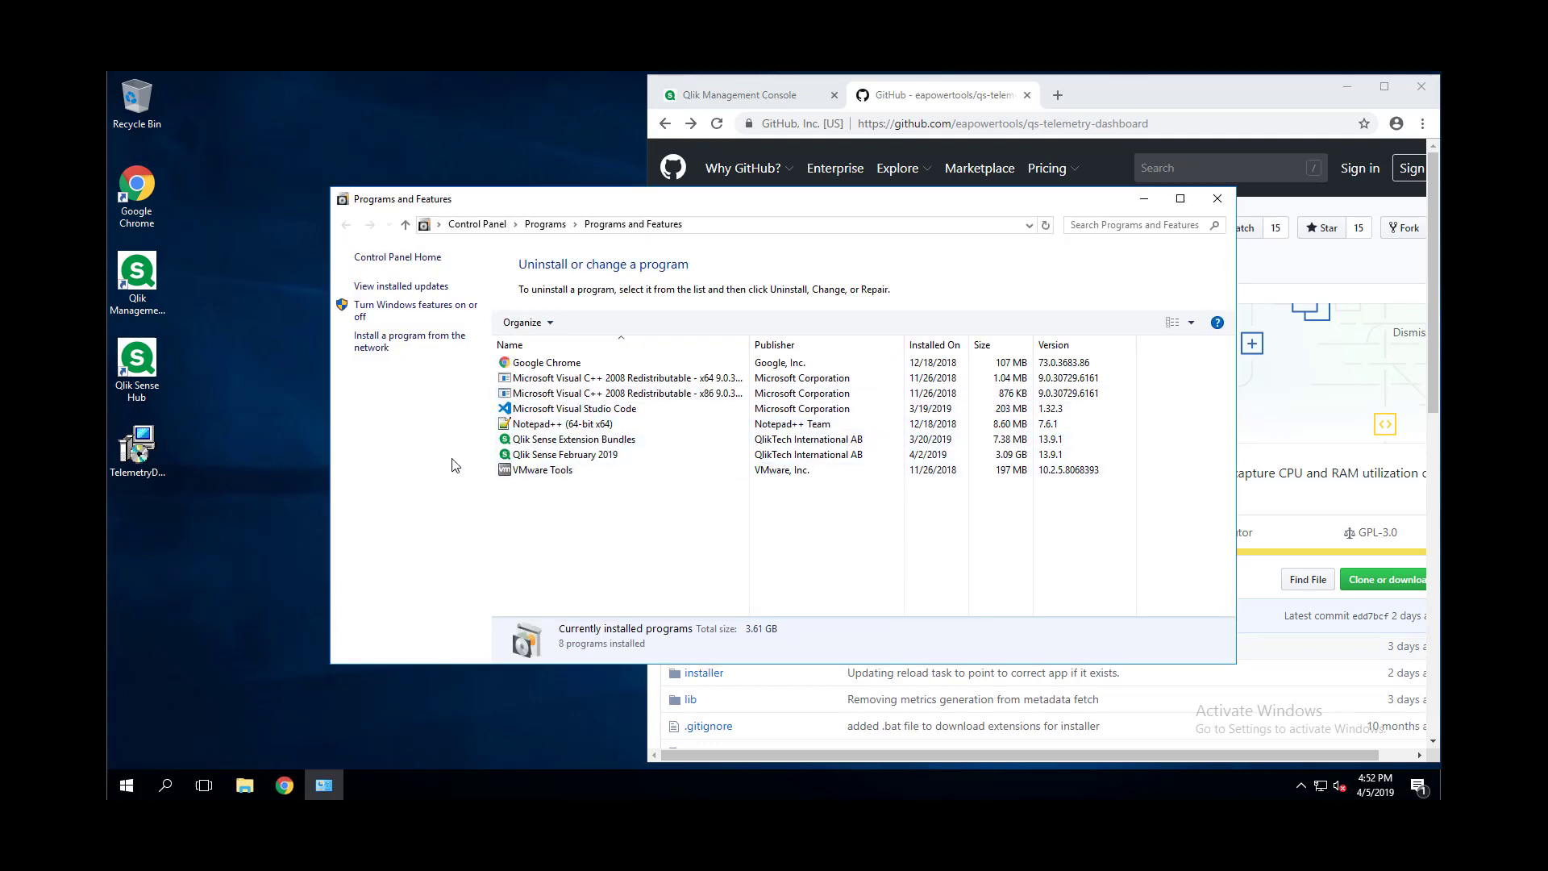
{"action": "left_click", "coordinate": [1219, 198]}
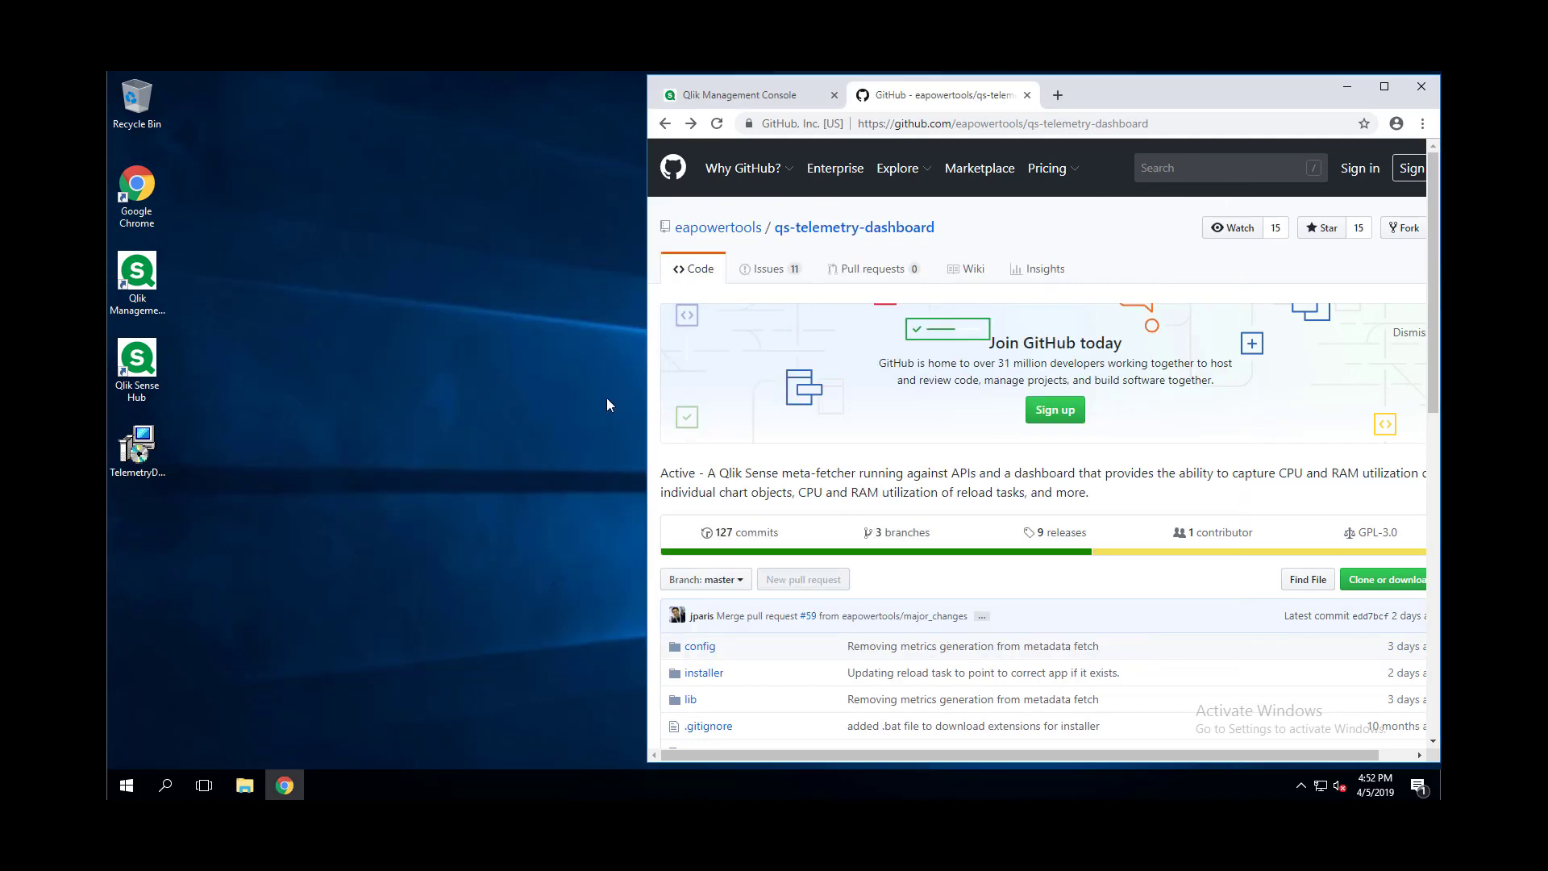
{"action": "left_click", "coordinate": [153, 454]}
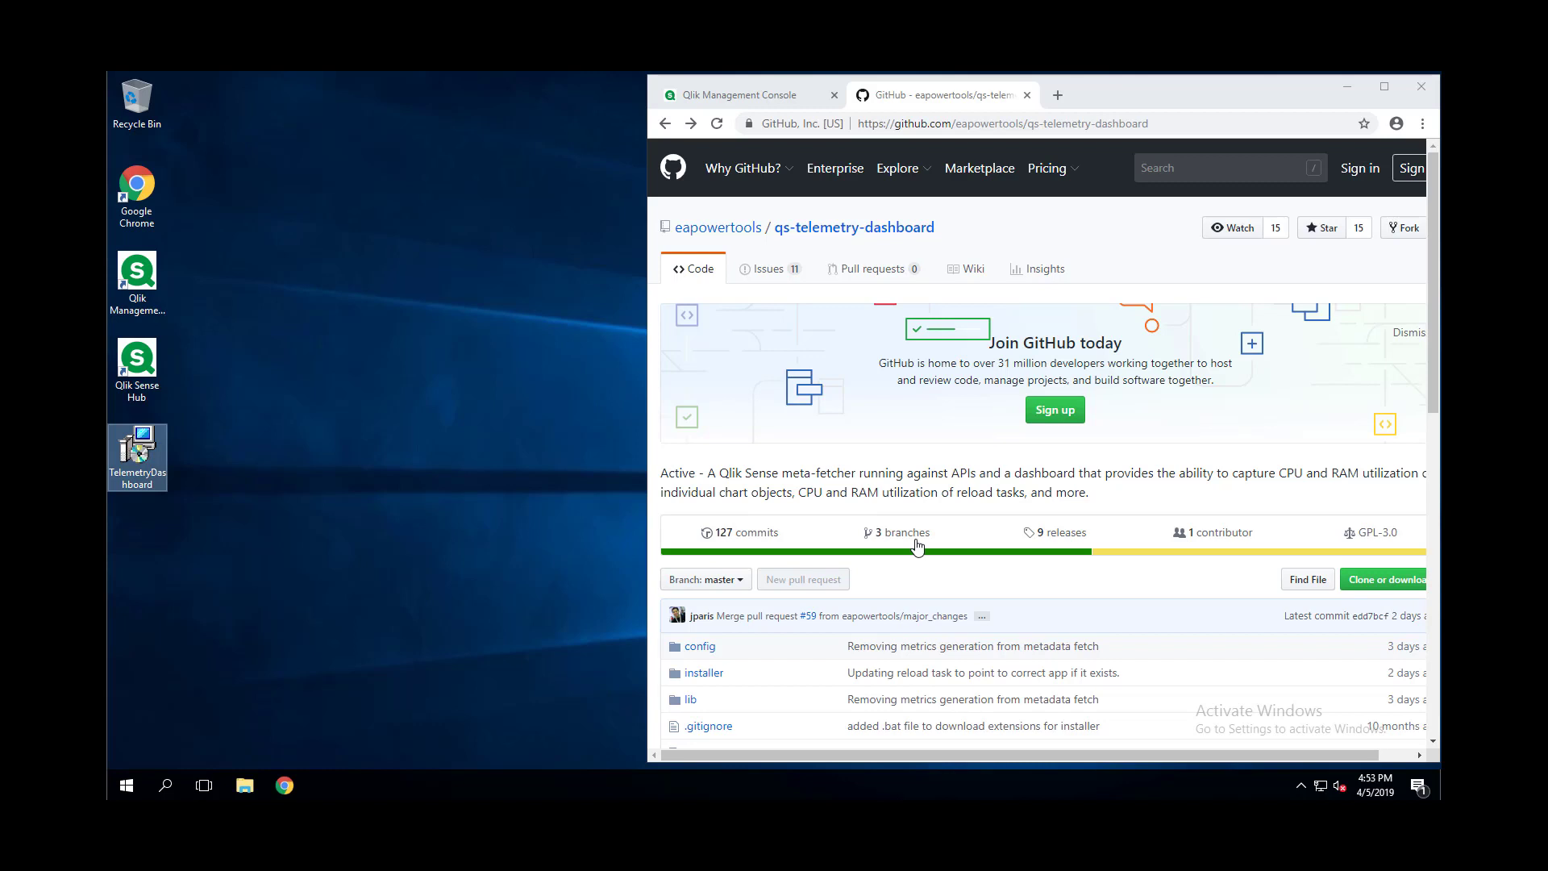
{"action": "left_click", "coordinate": [283, 425]}
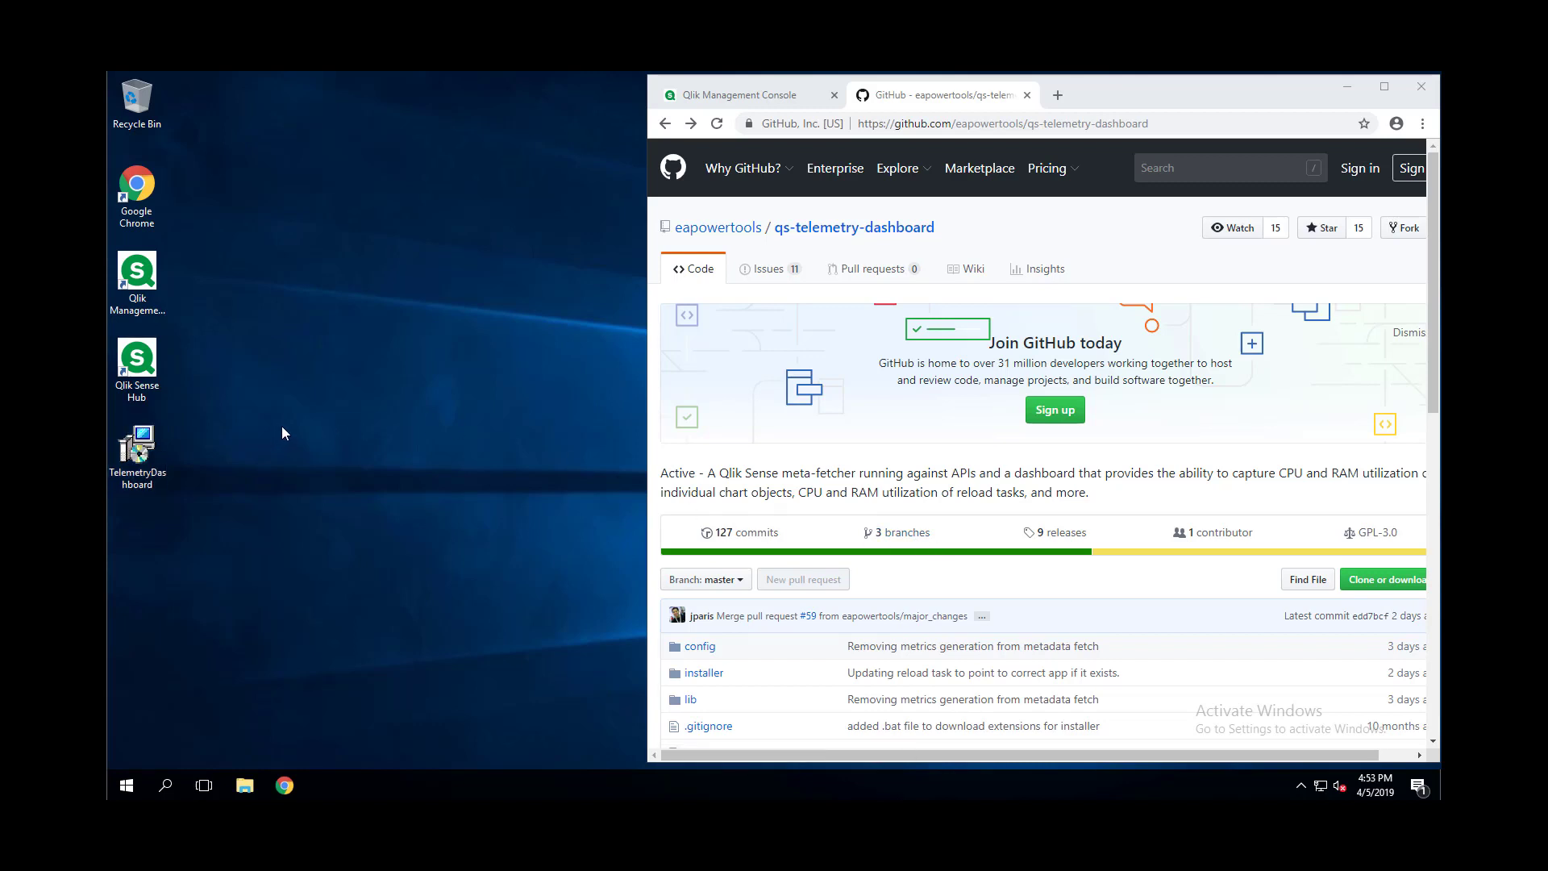
{"action": "right_click", "coordinate": [144, 447]}
{"action": "left_click", "coordinate": [165, 437]}
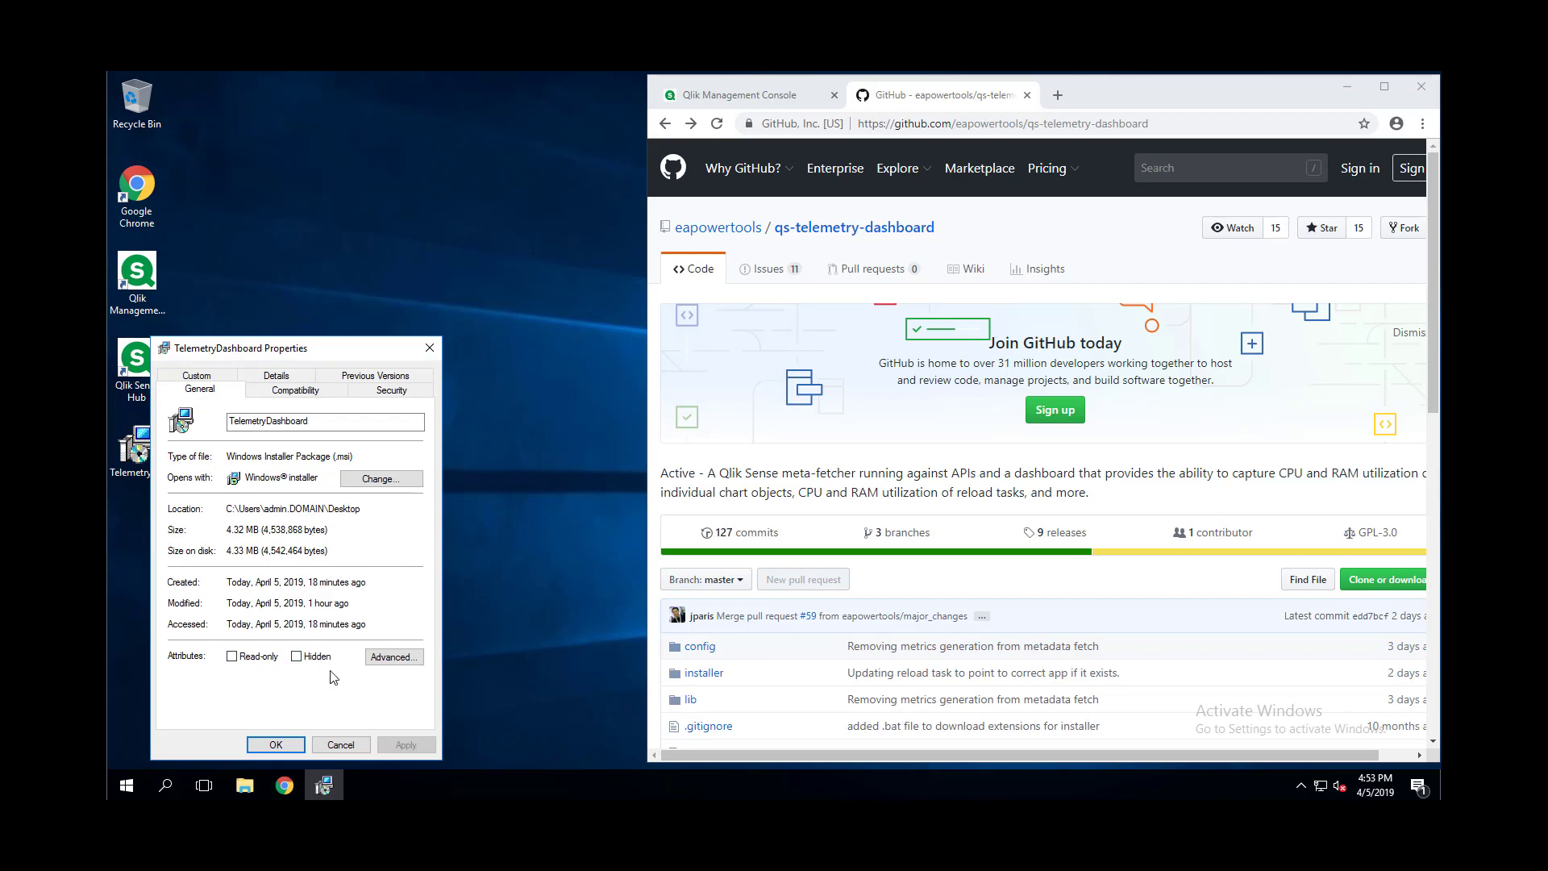
{"action": "left_click", "coordinate": [342, 744]}
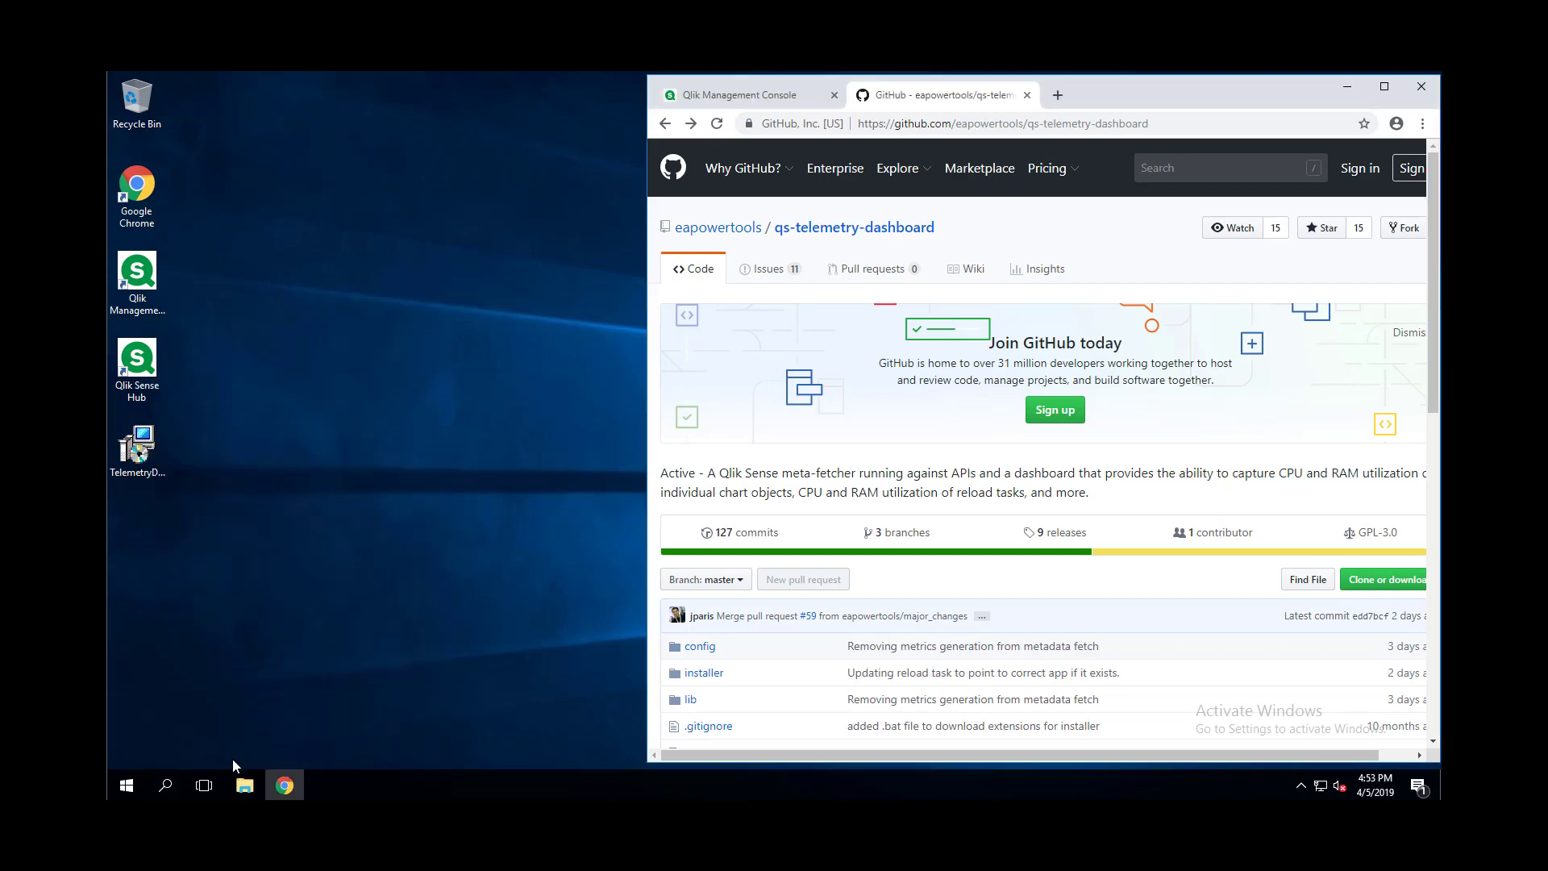
- Browse to C:\ProgramData\Qlik\Sense\Repository and try Exported Certificates, declining its access prompt
{"action": "left_click", "coordinate": [245, 786]}
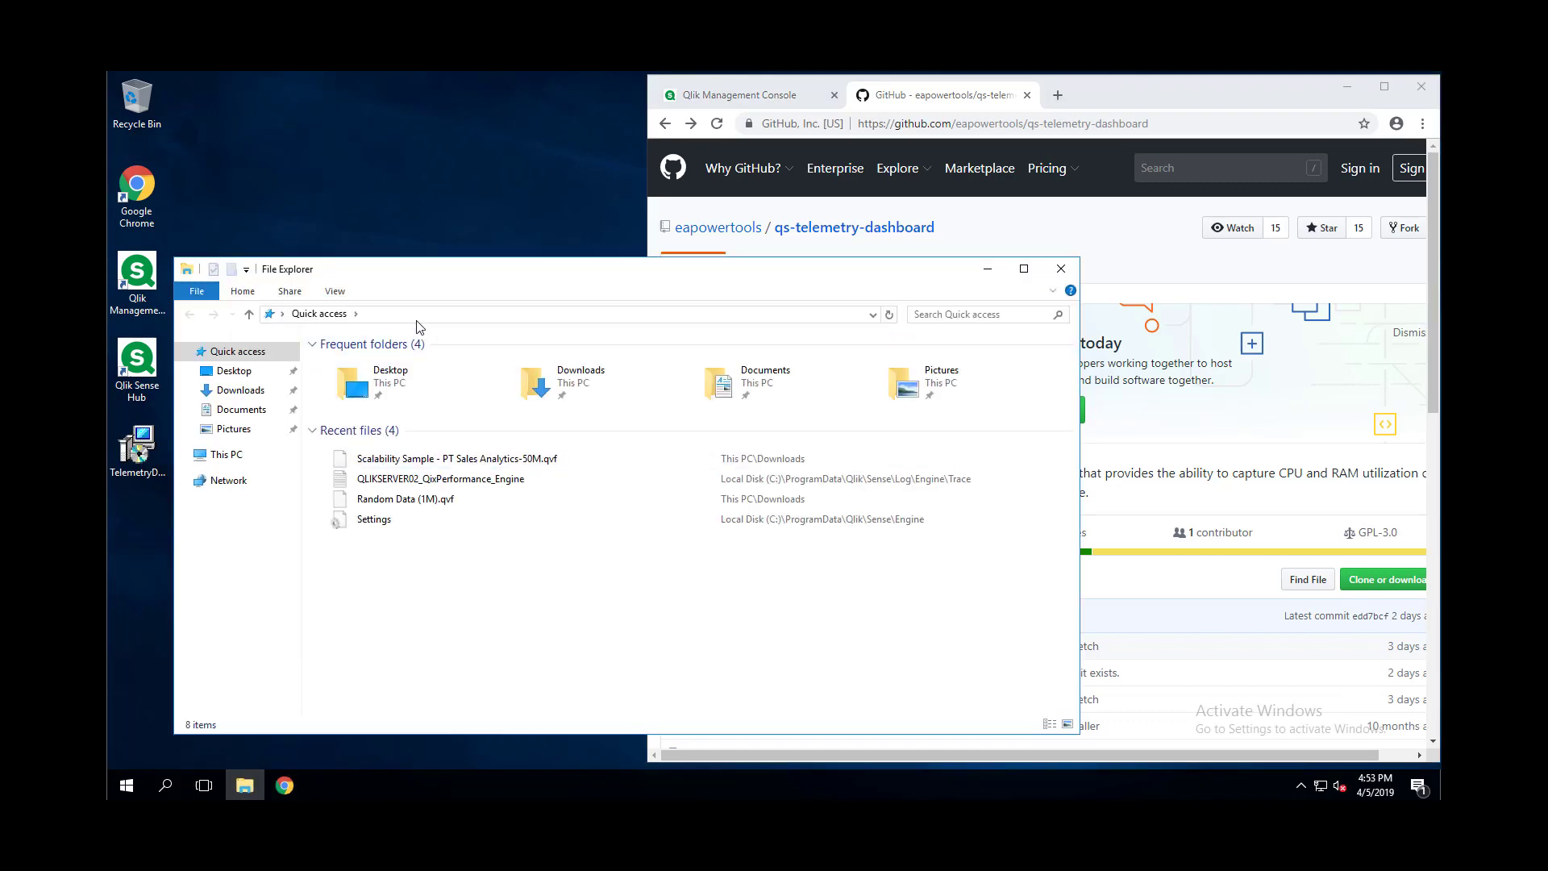
{"action": "left_click", "coordinate": [425, 314]}
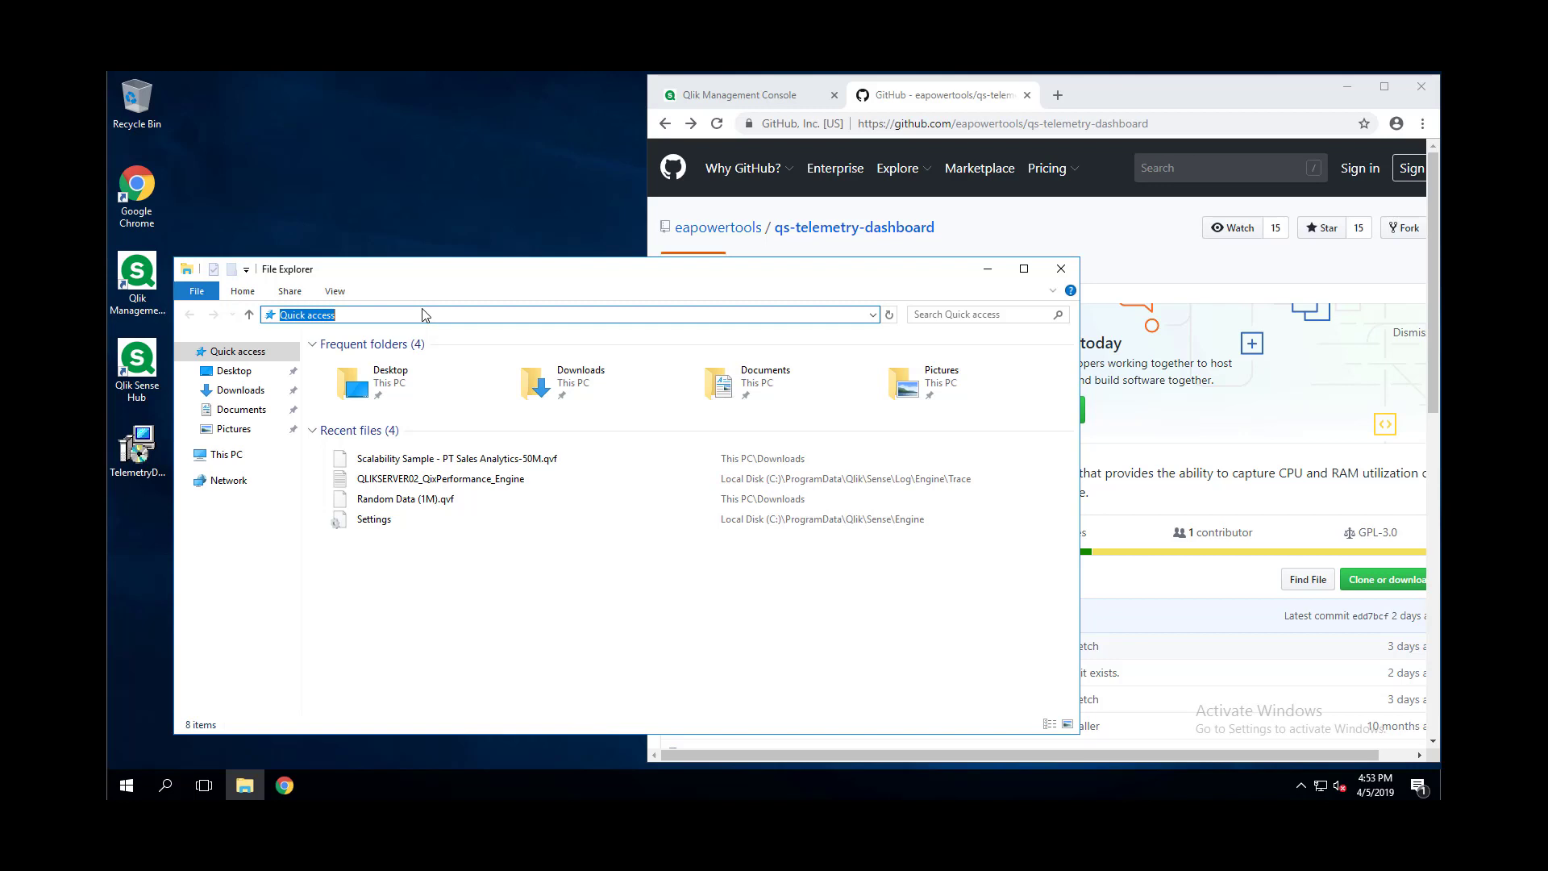
{"action": "type", "text": "C:\\Pro"}
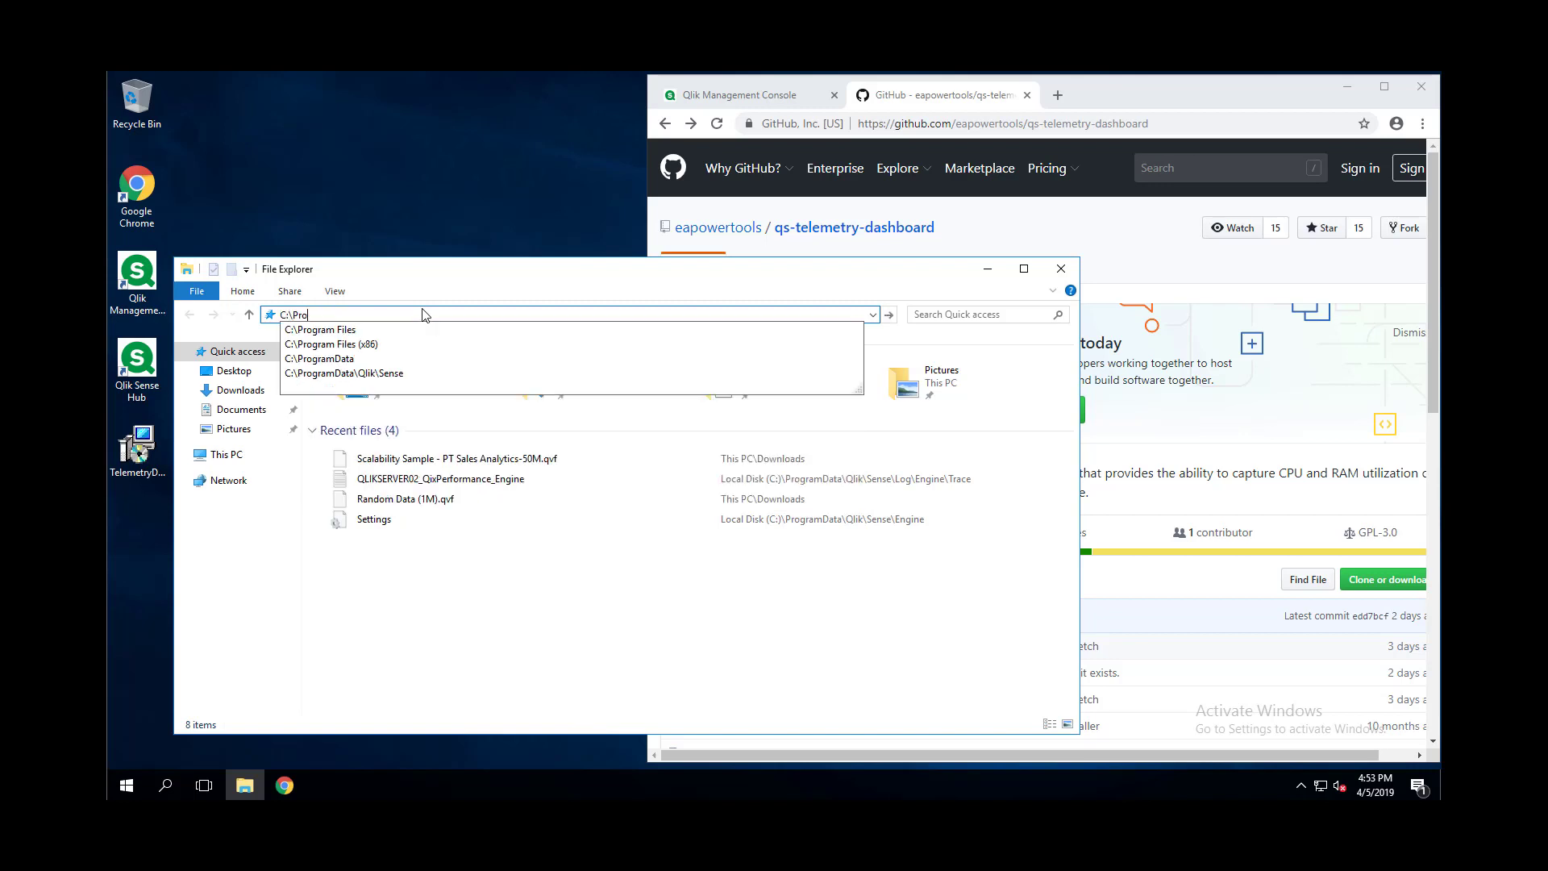
{"action": "type", "text": "gramData\\"}
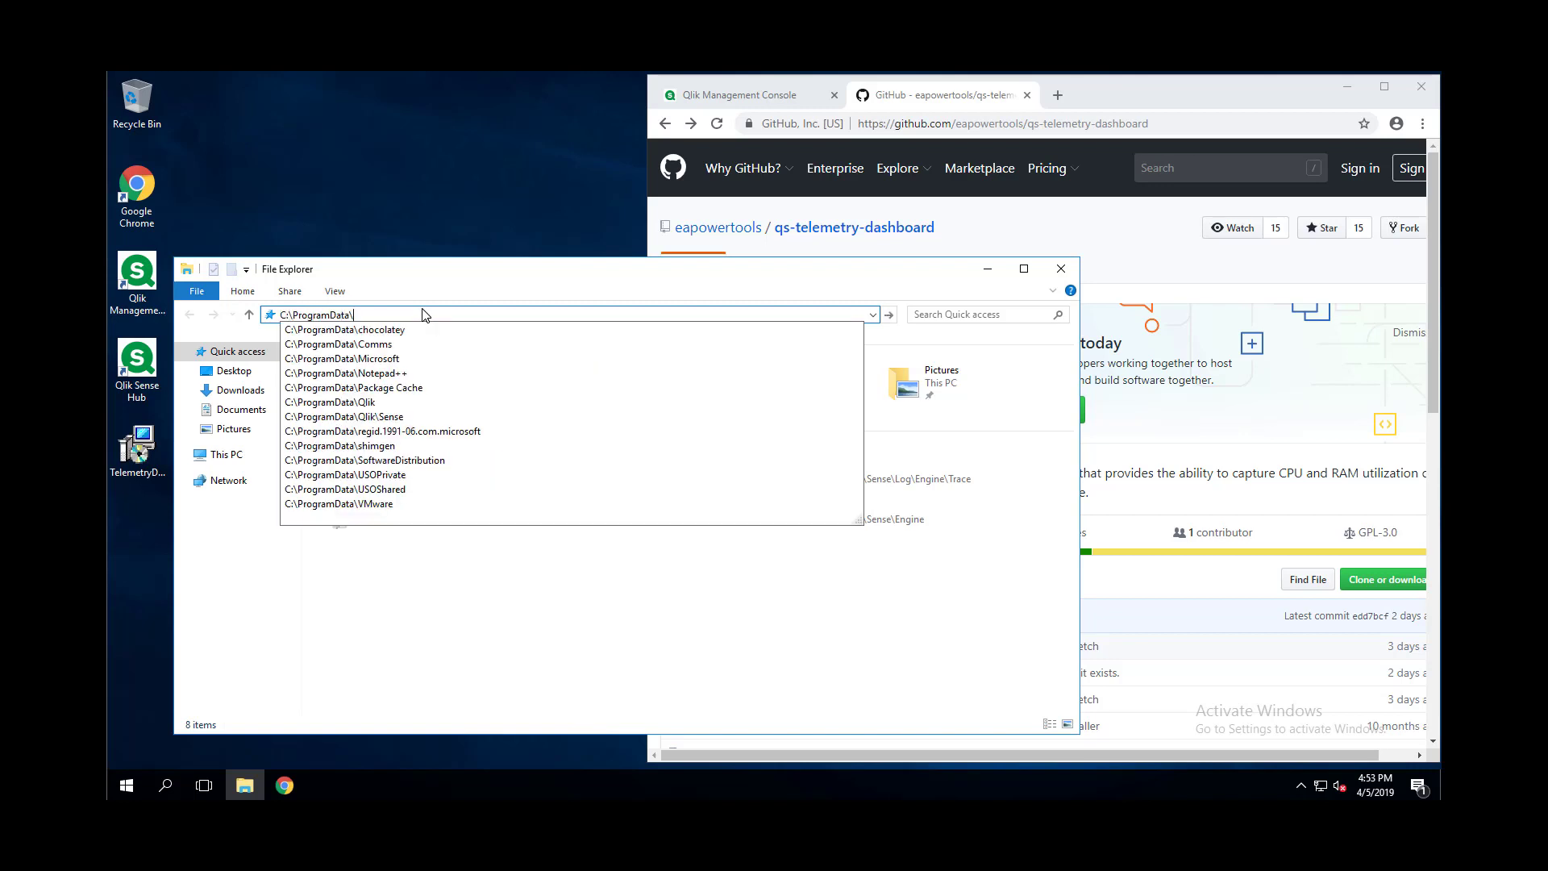
{"action": "type", "text": "Qlik\\Sense"}
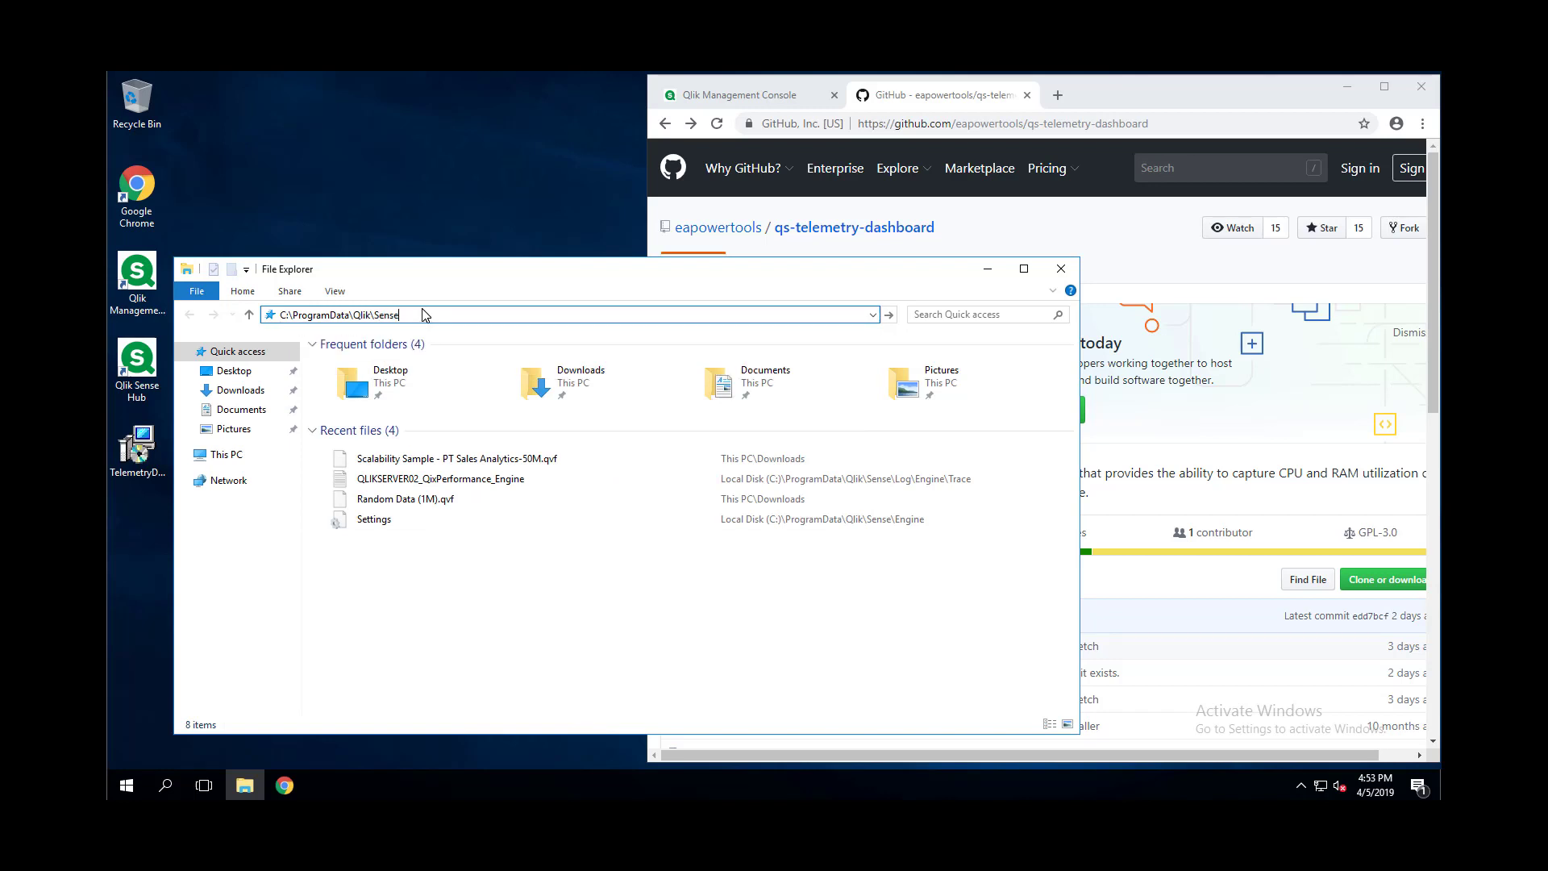
{"action": "type", "text": "\\Repository\\"}
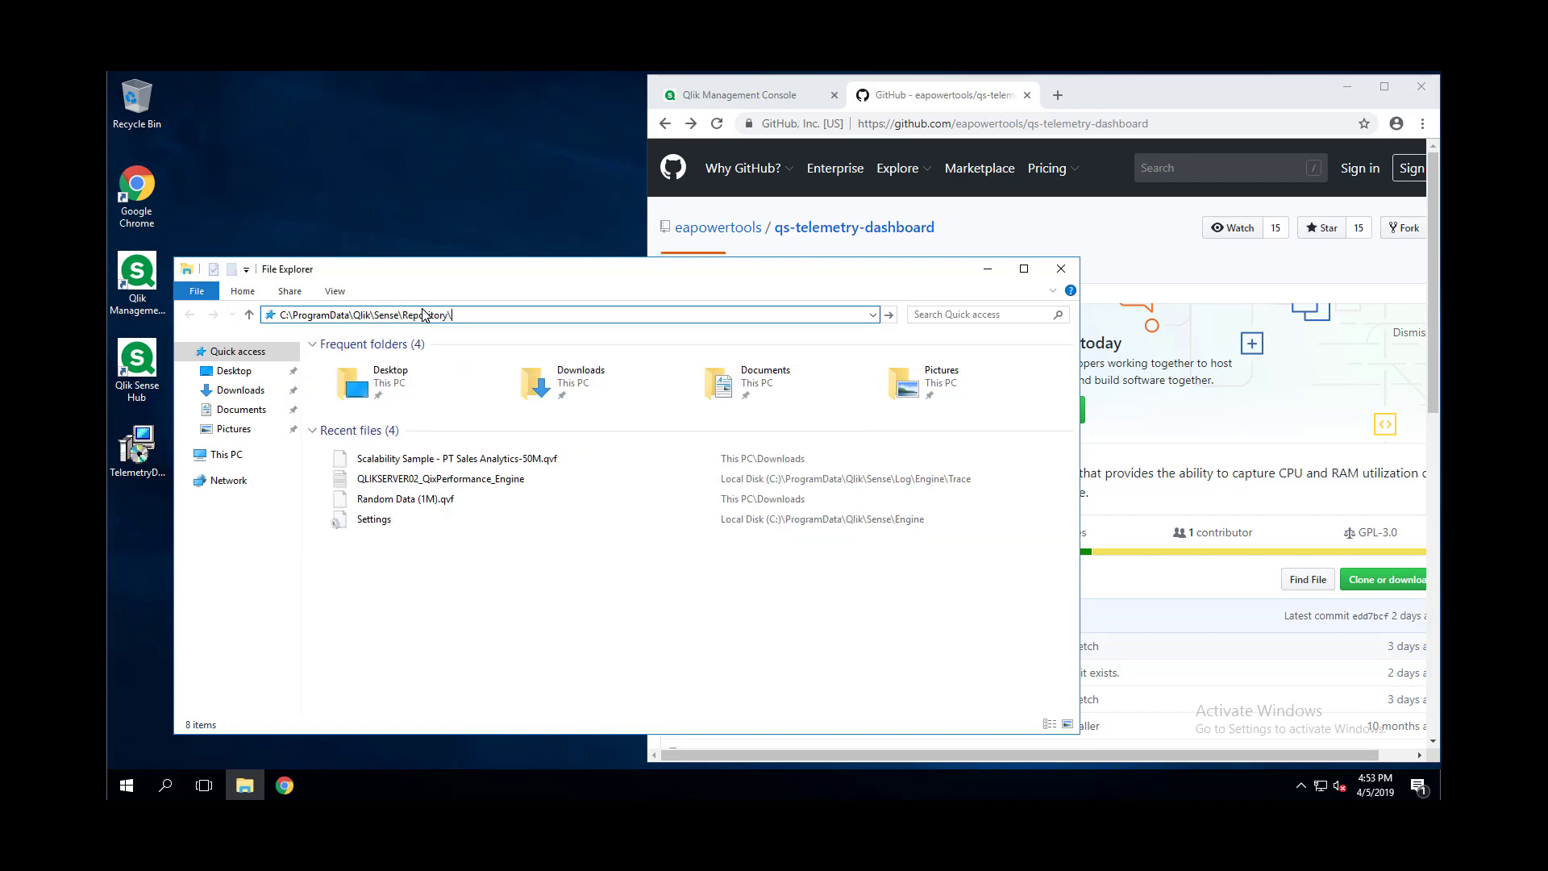
{"action": "key", "text": "Return"}
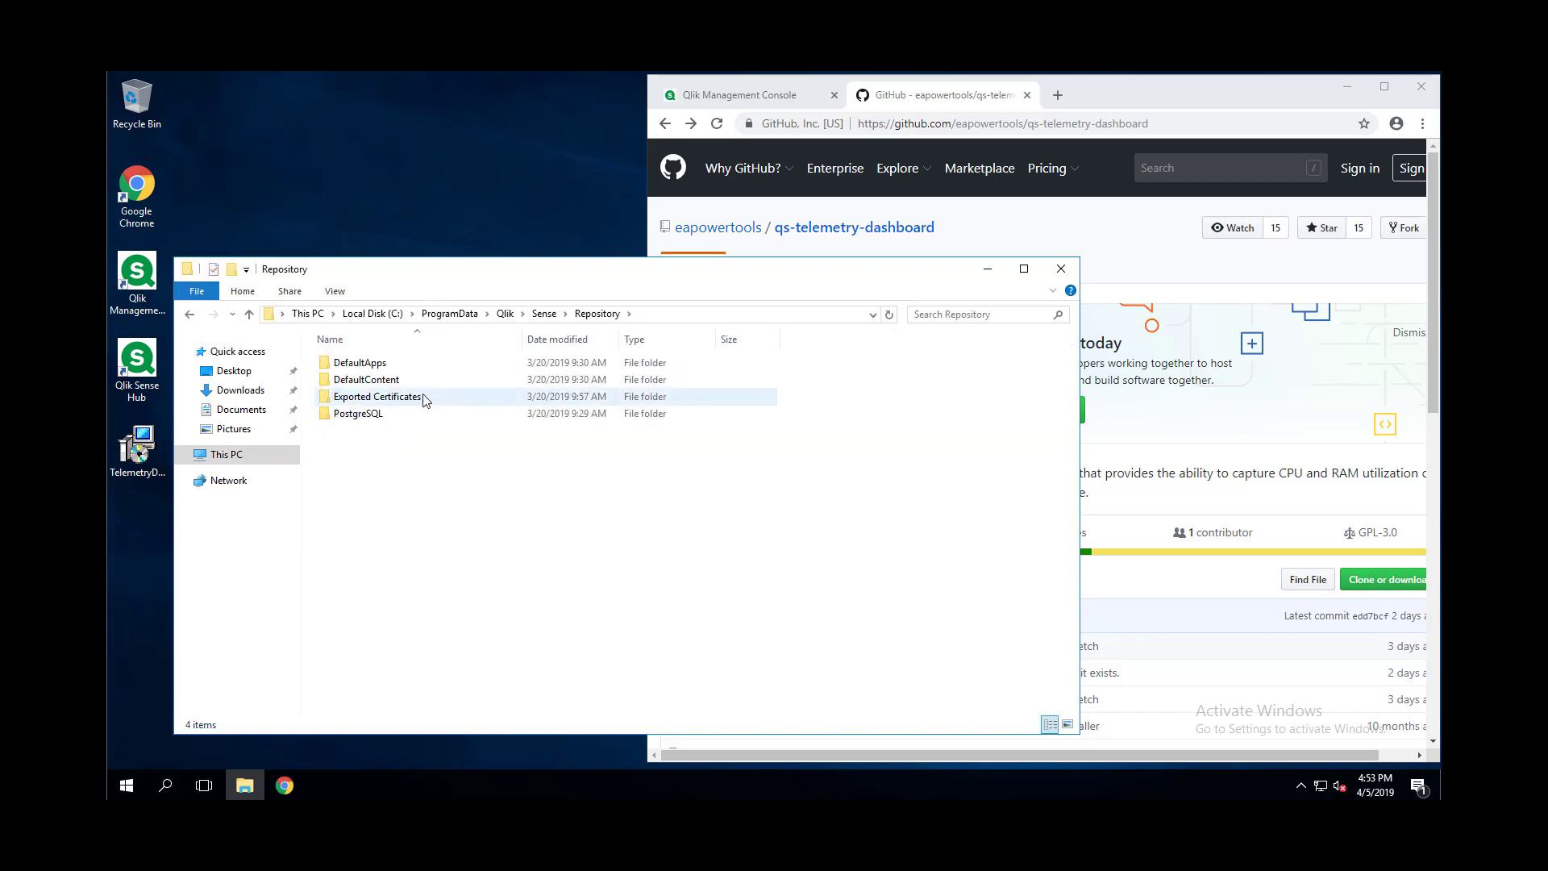
{"action": "double_click", "coordinate": [418, 395]}
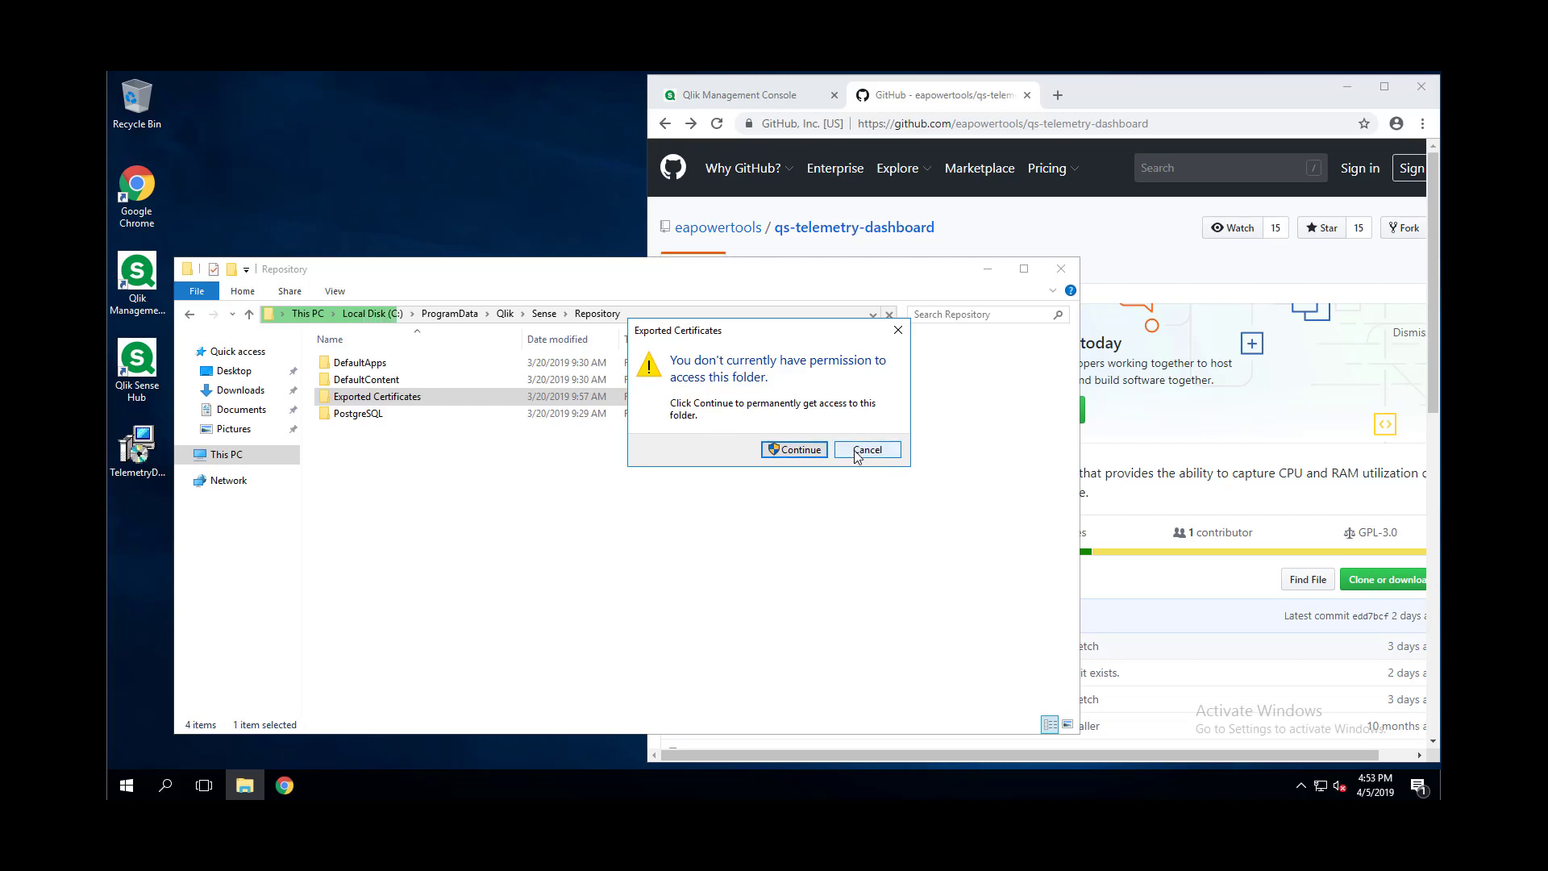
{"action": "left_click", "coordinate": [867, 449]}
- Add a Full control permission entry for the admin account on the Exported Certificates folder
{"action": "right_click", "coordinate": [382, 404]}
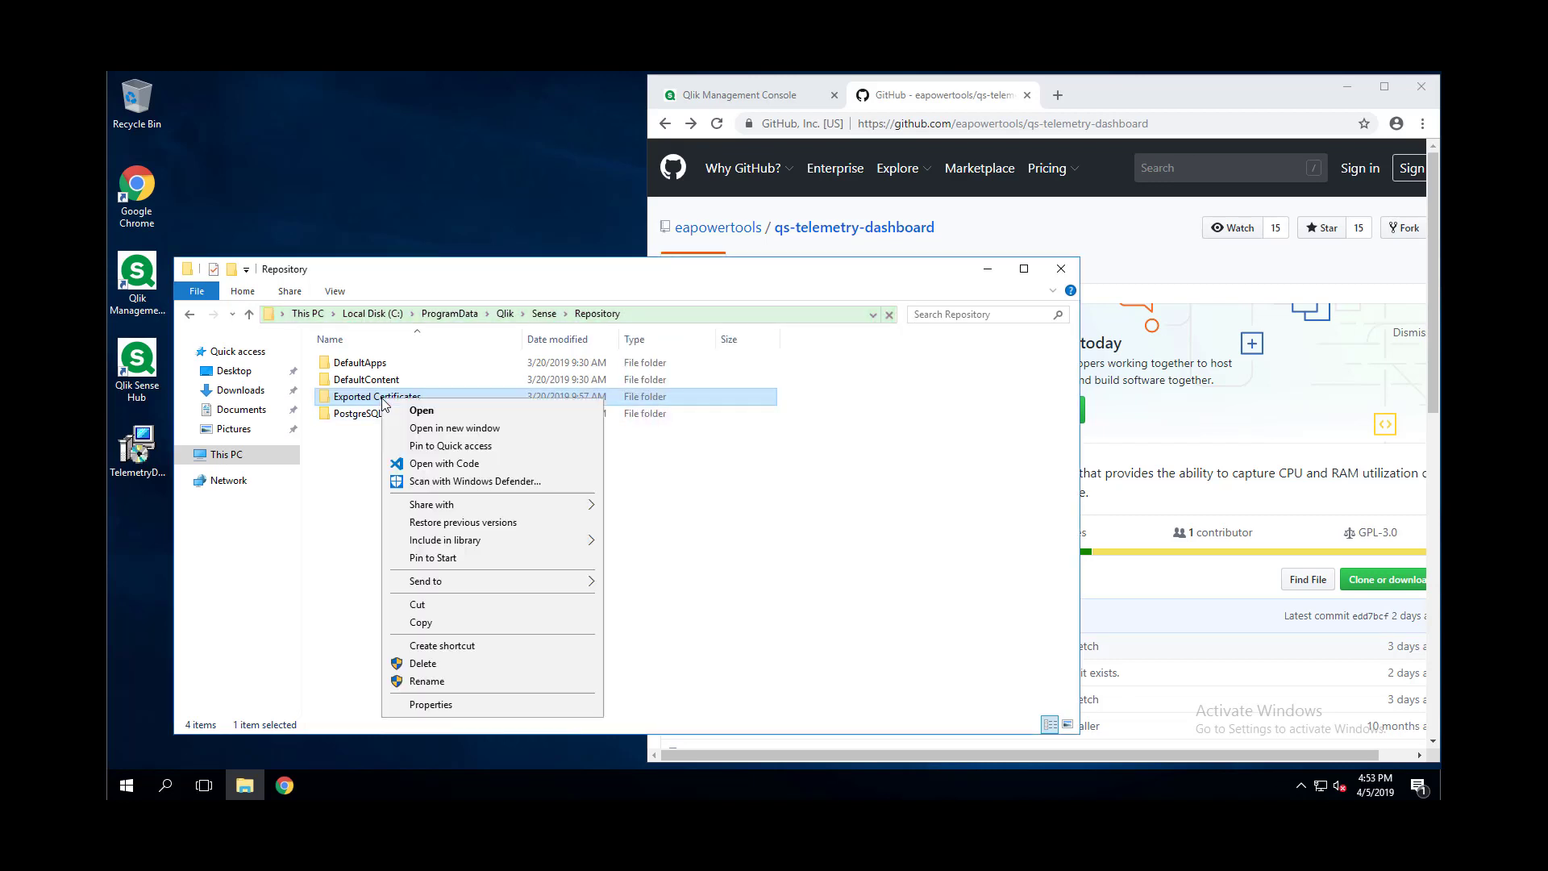
{"action": "left_click", "coordinate": [467, 706]}
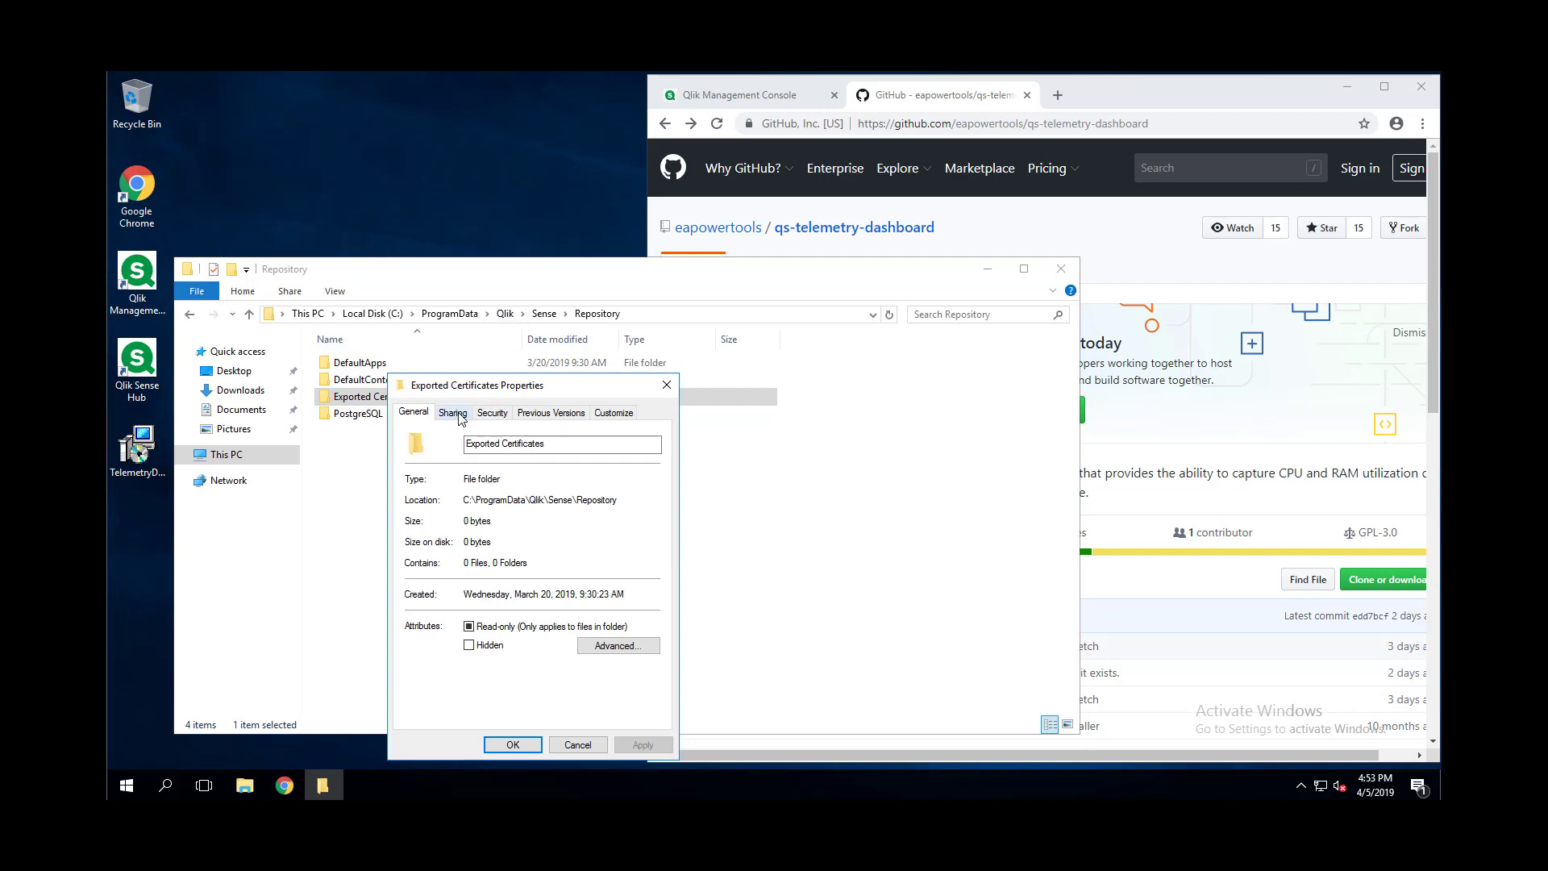
{"action": "left_click", "coordinate": [492, 413]}
{"action": "left_click", "coordinate": [622, 685]}
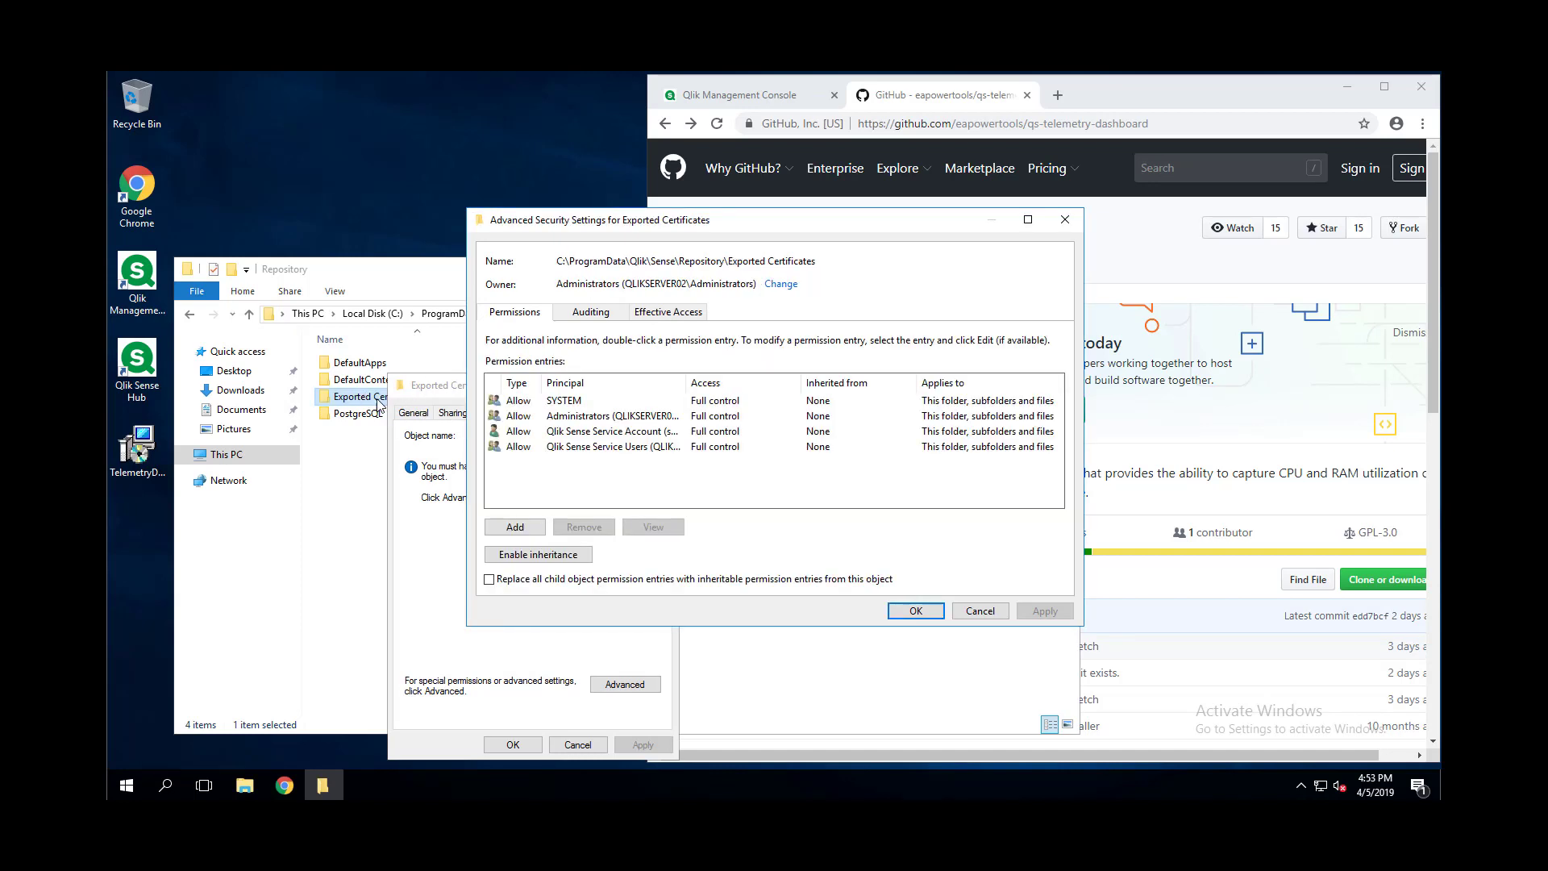
{"action": "left_click", "coordinate": [520, 526]}
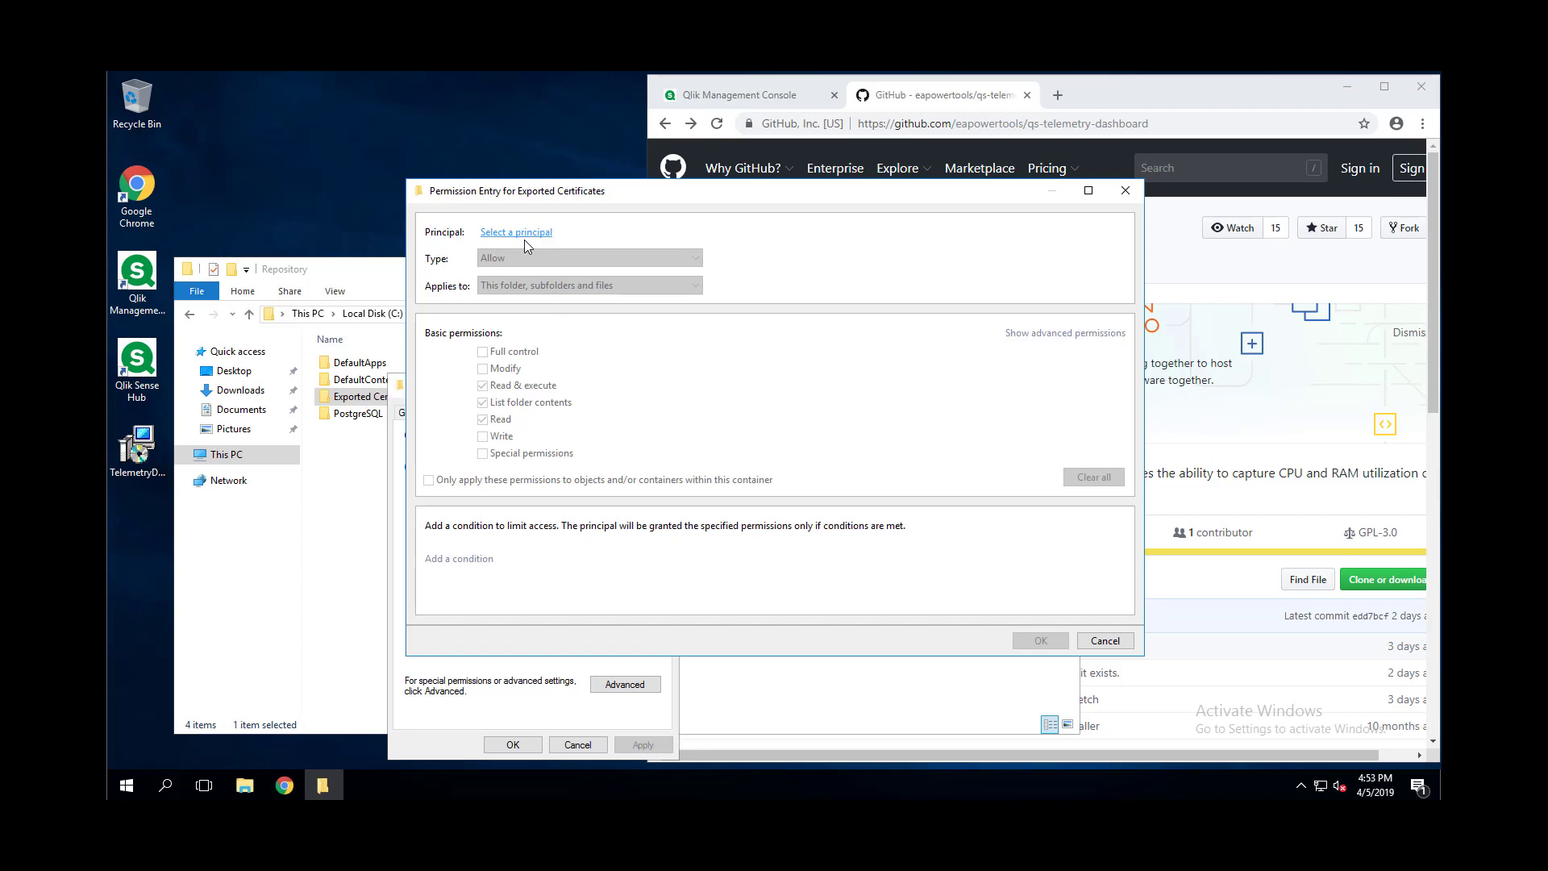
{"action": "left_click", "coordinate": [524, 235]}
{"action": "type", "text": "admin"}
{"action": "key", "text": "Return"}
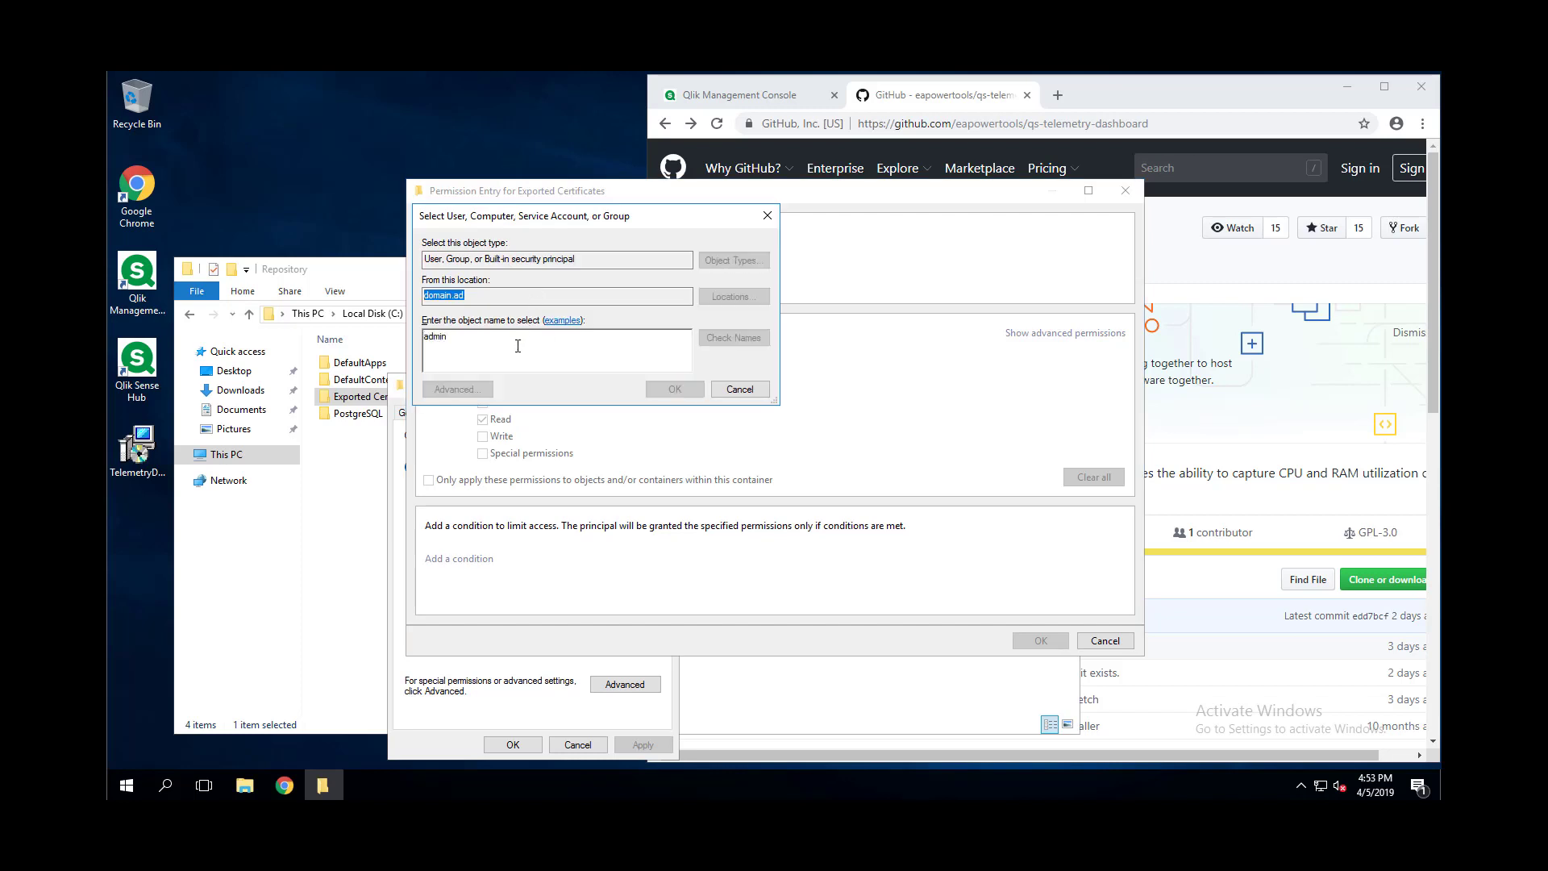
{"action": "double_click", "coordinate": [546, 347]}
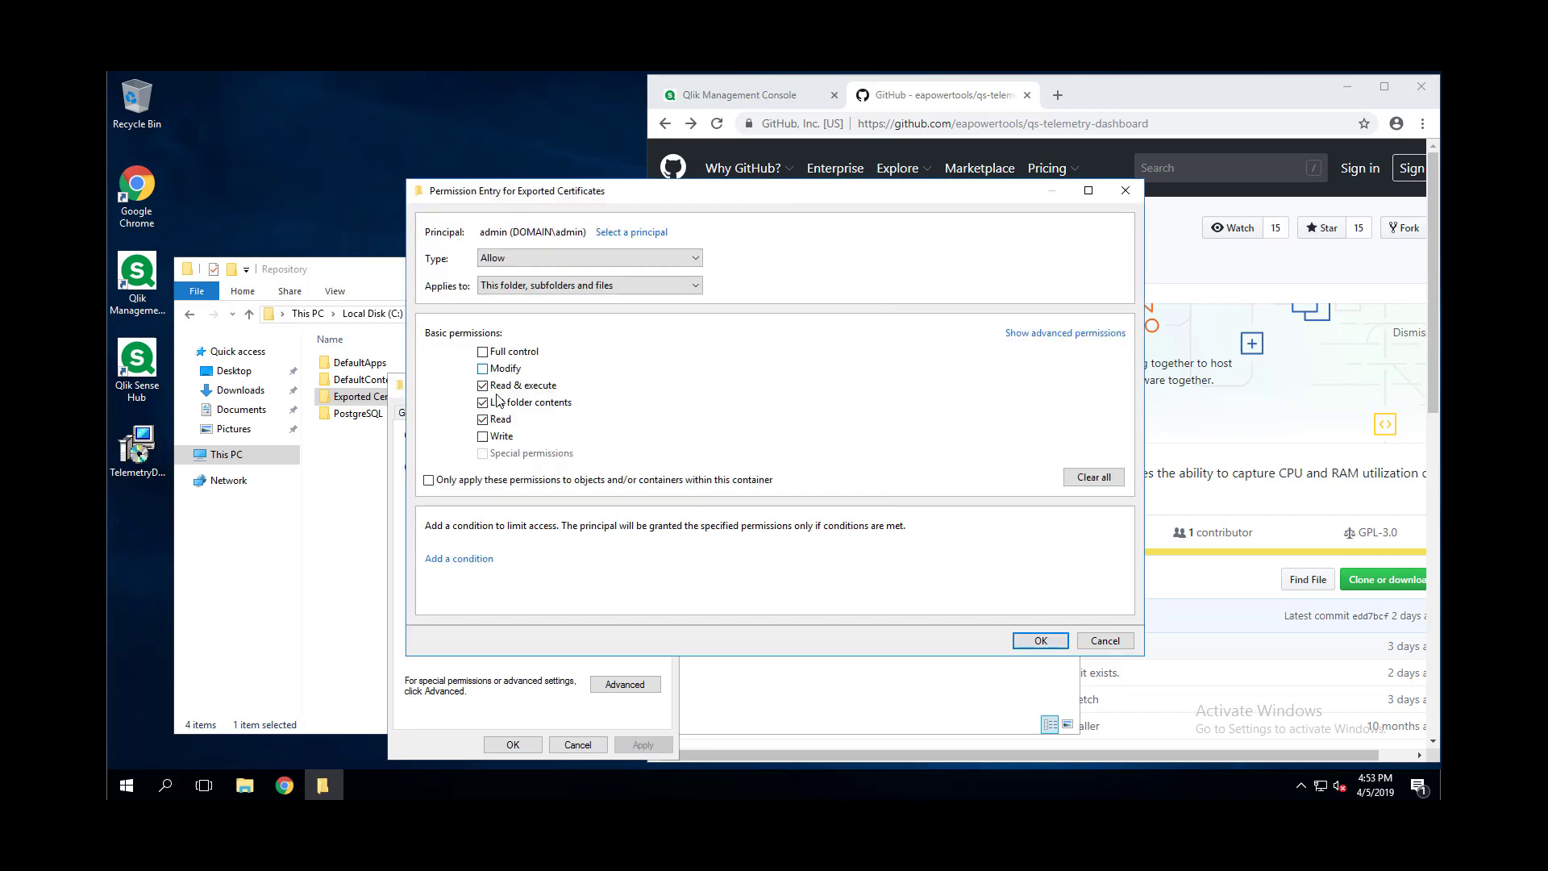
{"action": "left_click", "coordinate": [508, 353]}
{"action": "left_click", "coordinate": [1038, 642]}
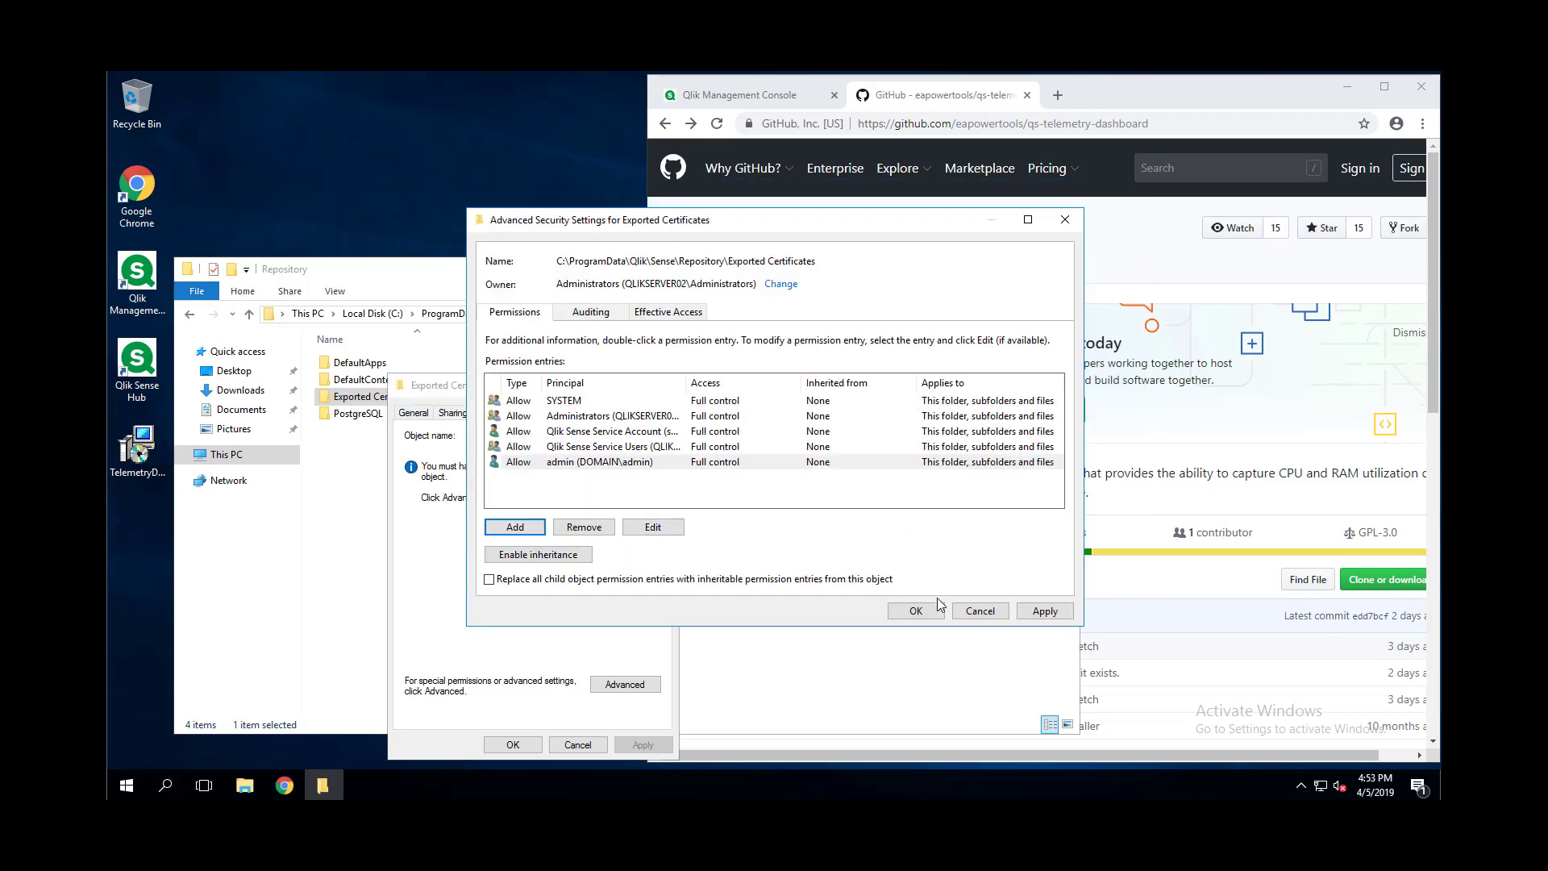
- Replace all child object permissions with these and apply the security changes
{"action": "left_click", "coordinate": [668, 579]}
{"action": "left_click", "coordinate": [1045, 610]}
{"action": "left_click", "coordinate": [831, 505]}
{"action": "left_click", "coordinate": [914, 610]}
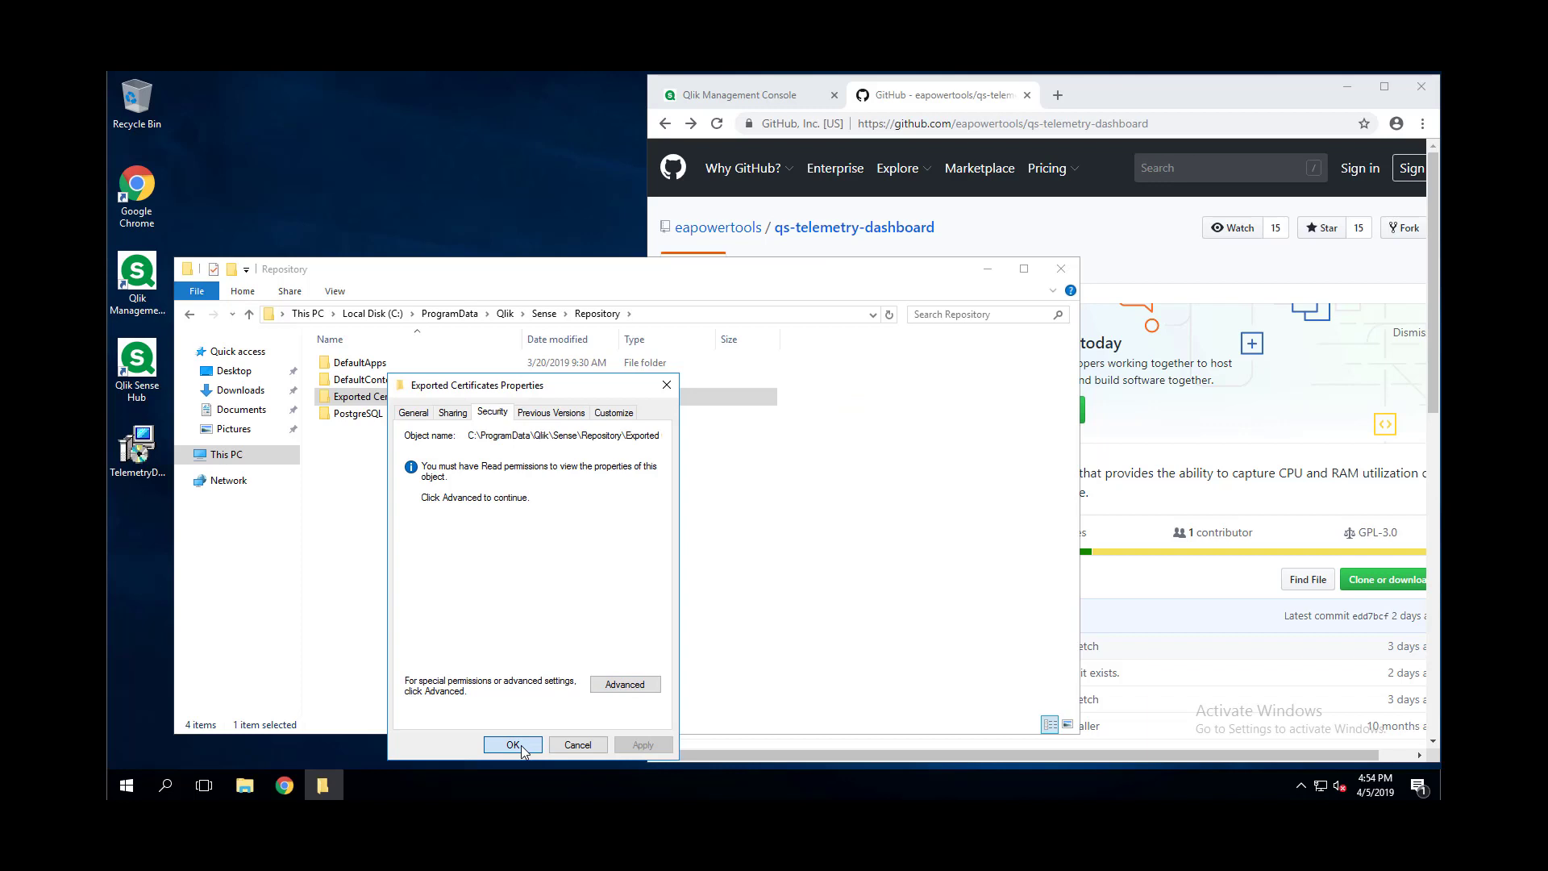
{"action": "left_click", "coordinate": [516, 744]}
- Open Exported Certificates and .Local Certificates to view the five PEM files, then close Explorer
{"action": "double_click", "coordinate": [362, 399]}
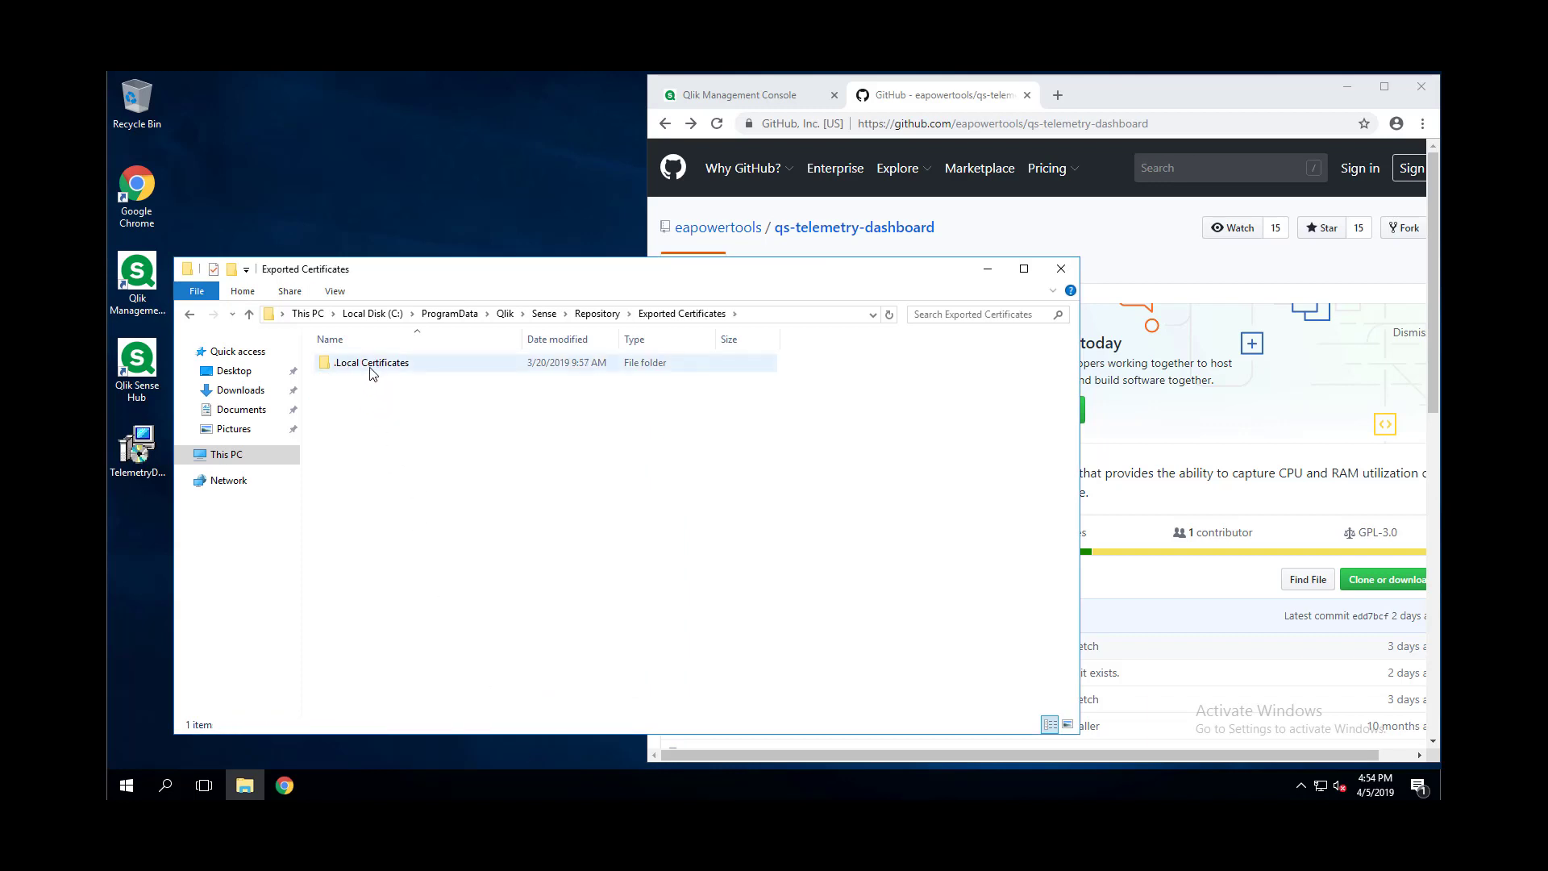
{"action": "double_click", "coordinate": [369, 365]}
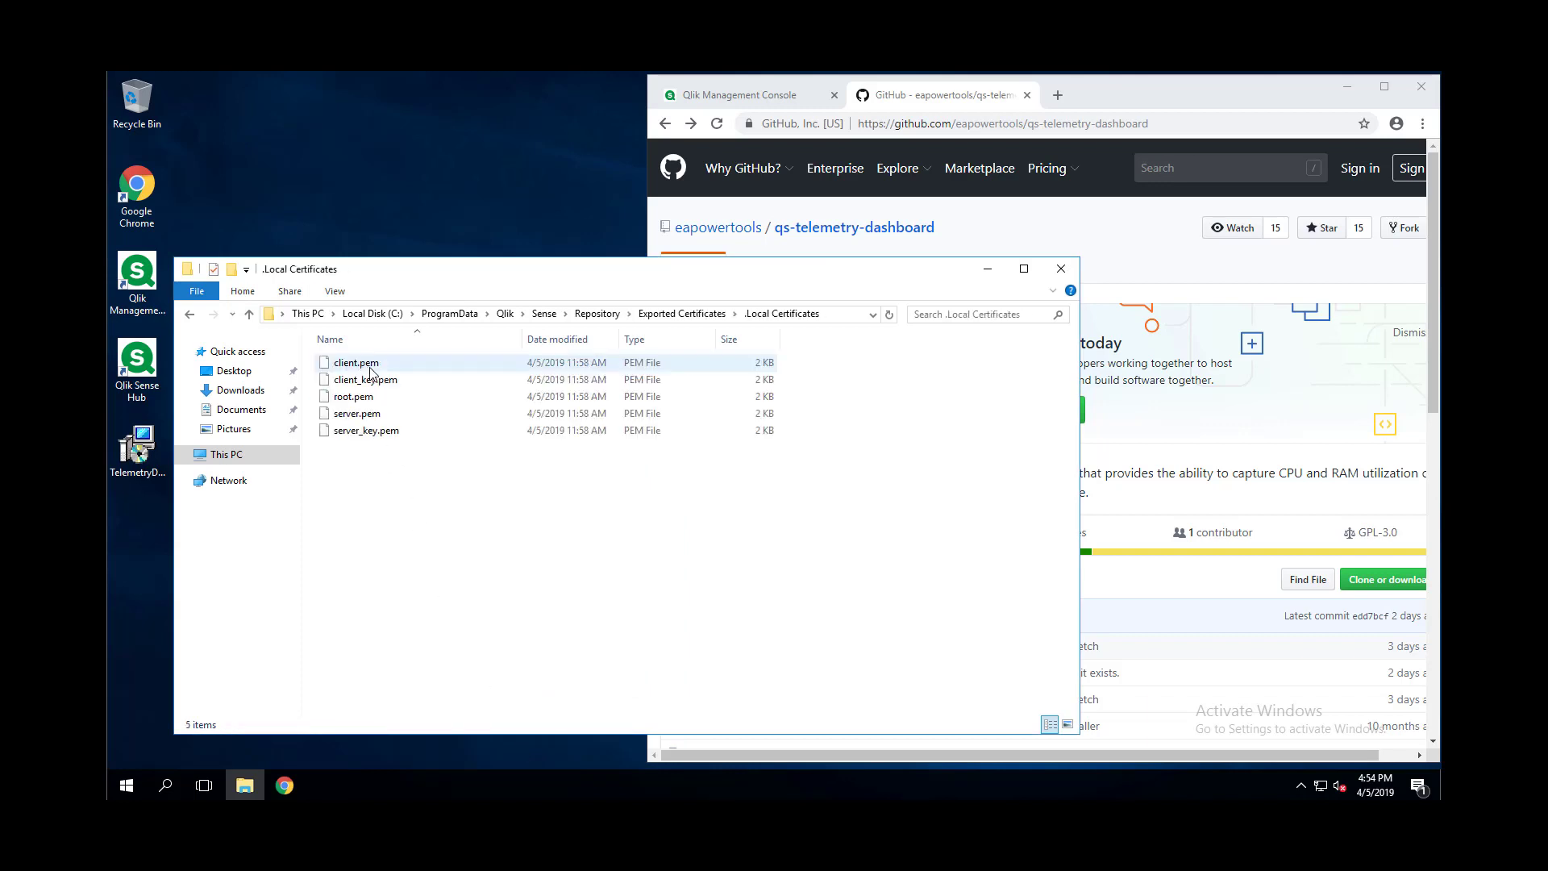
{"action": "left_click", "coordinate": [1061, 271]}
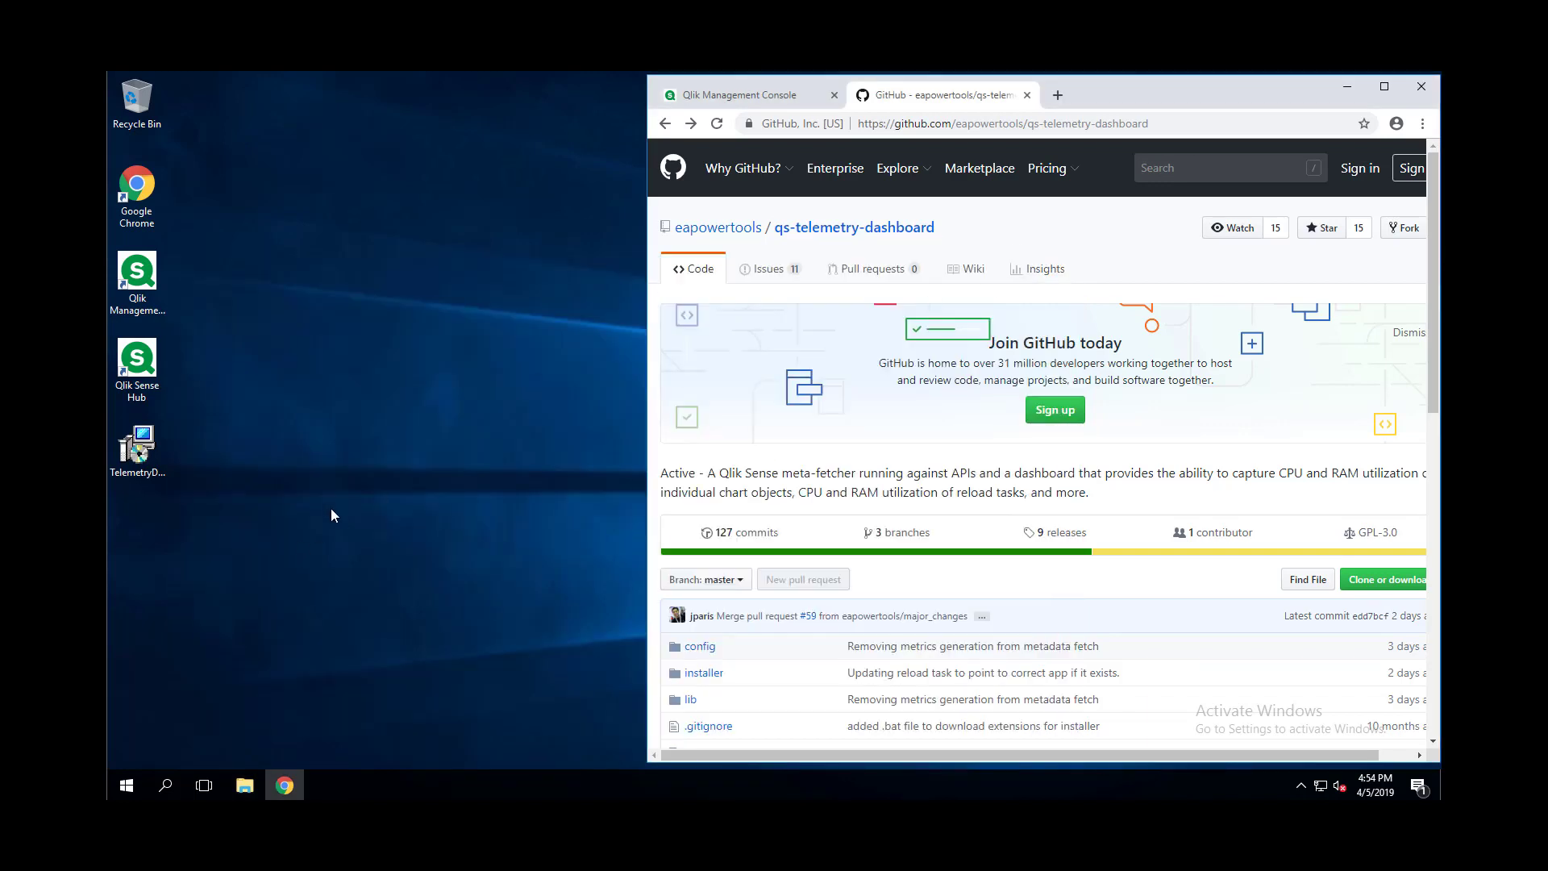
- Install TelemetryDashboard, accept the license, and stop at the Destination Folder page
{"action": "right_click", "coordinate": [129, 448]}
{"action": "left_click", "coordinate": [171, 124]}
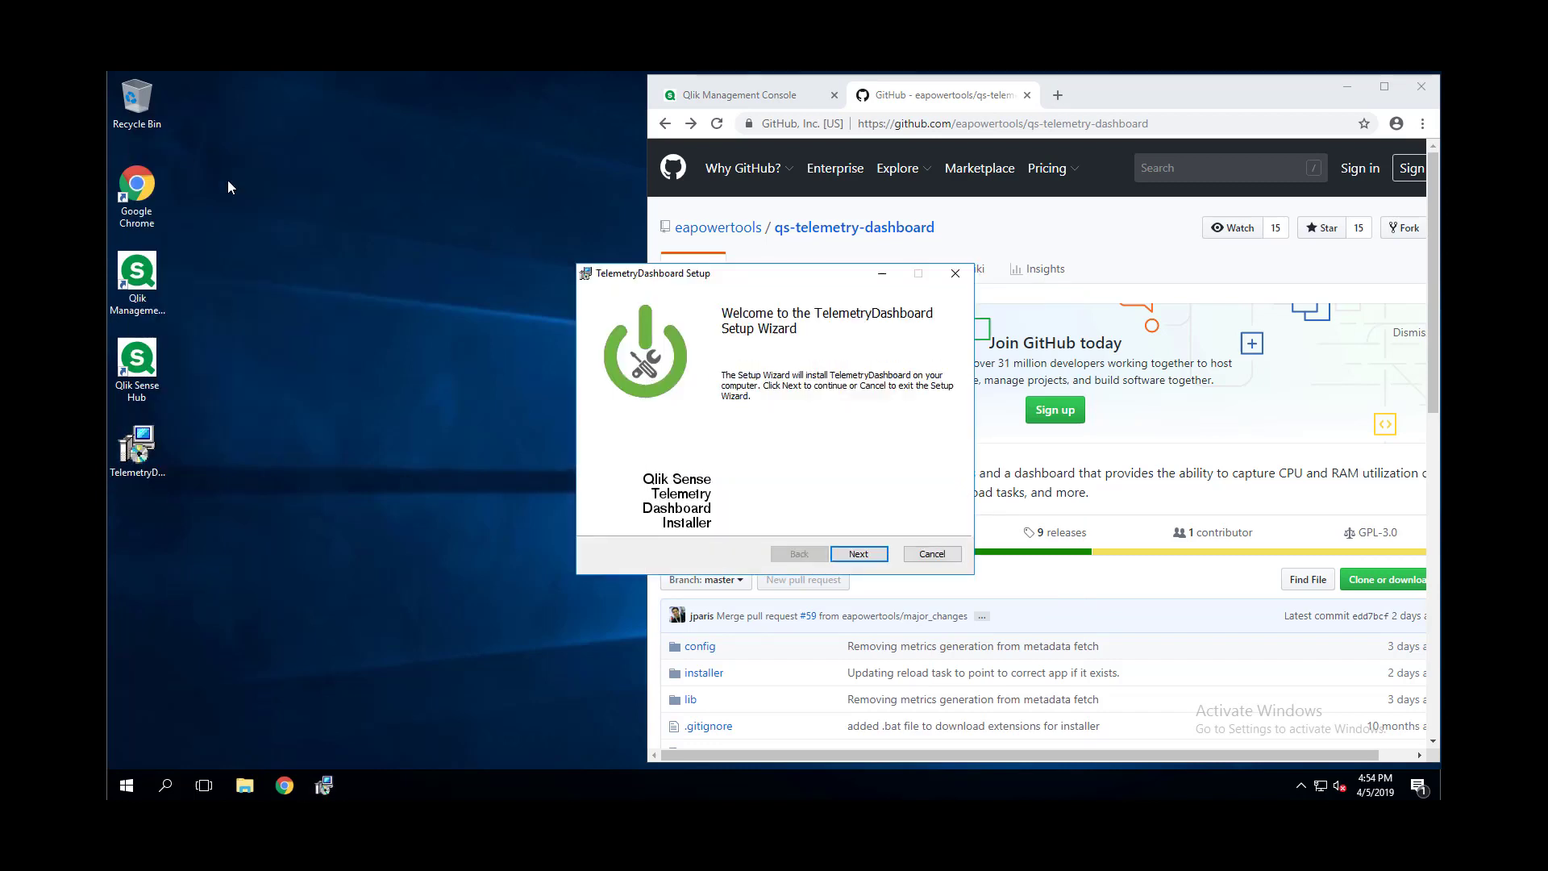
{"action": "left_click", "coordinate": [858, 553]}
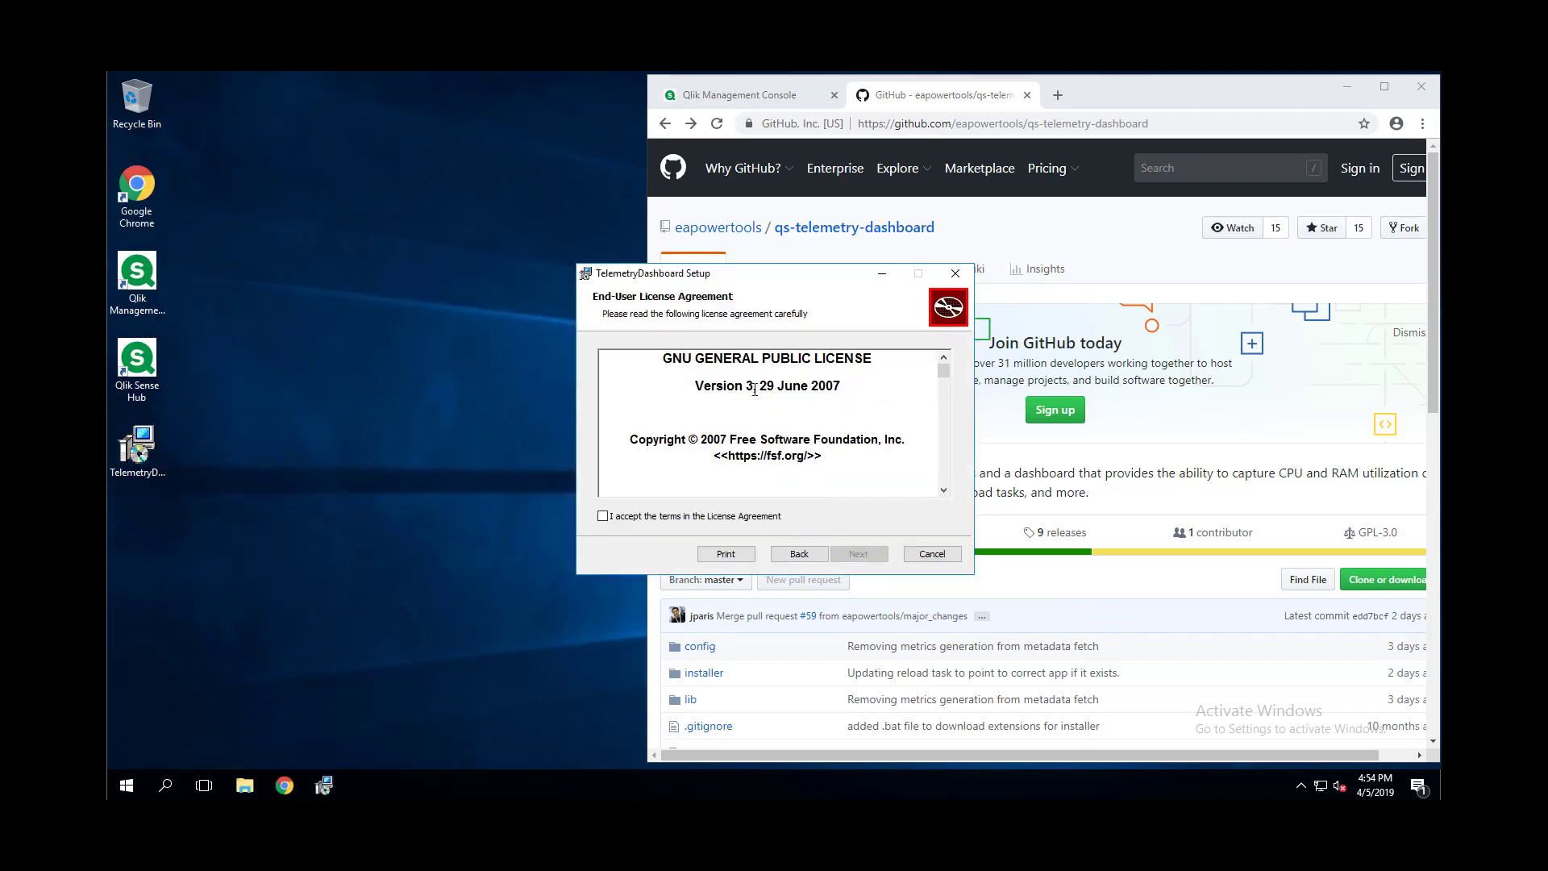
{"action": "left_click", "coordinate": [661, 516]}
{"action": "left_click", "coordinate": [861, 556]}
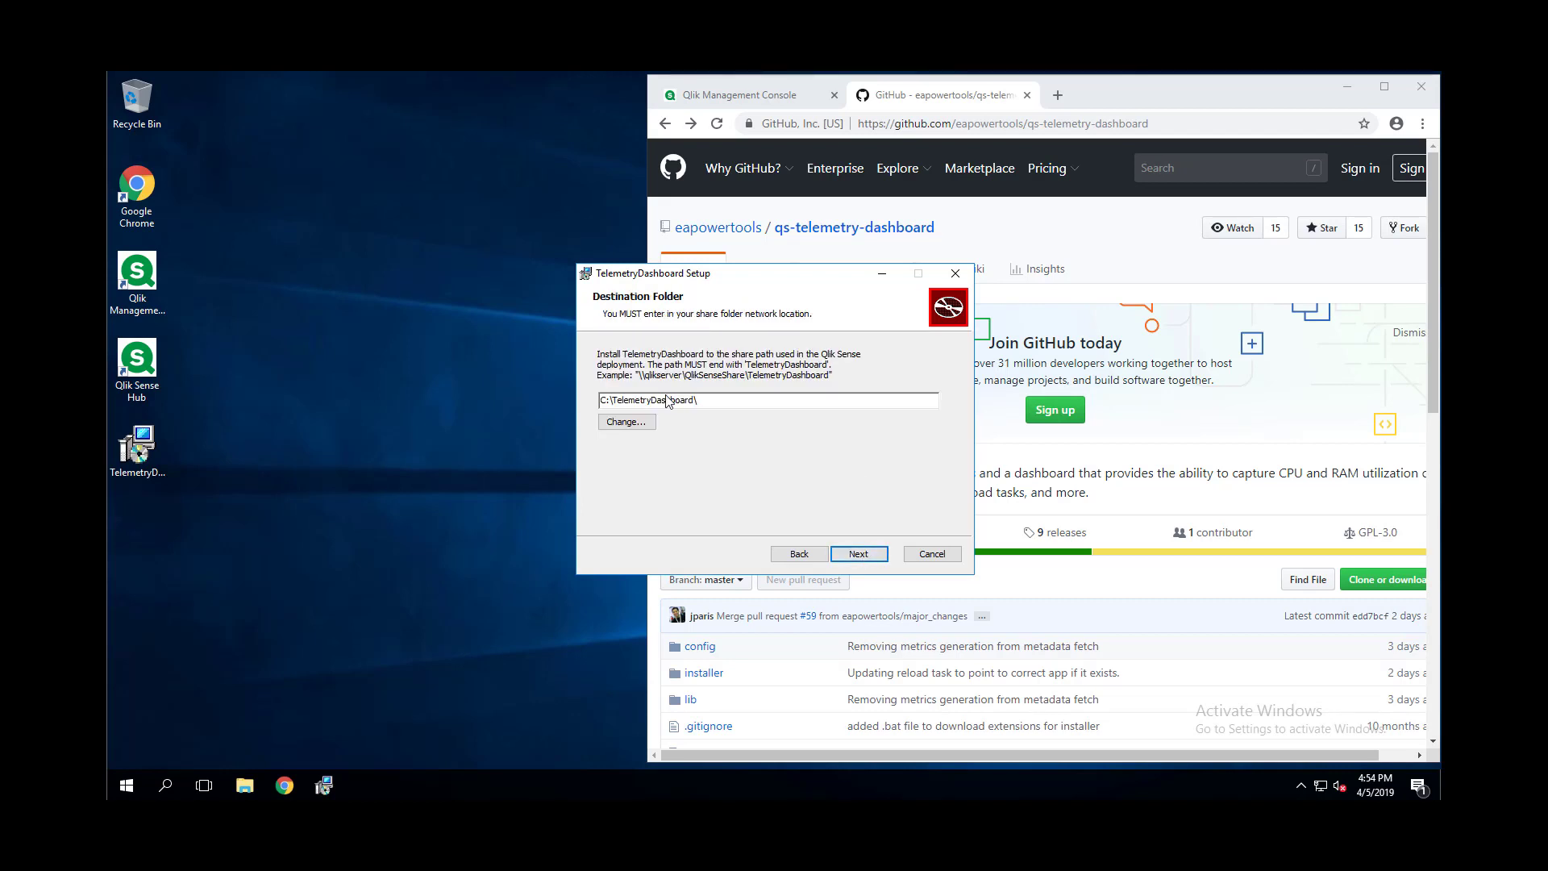
{"action": "left_click_drag", "start_coordinate": [758, 280], "coordinate": [372, 271]}
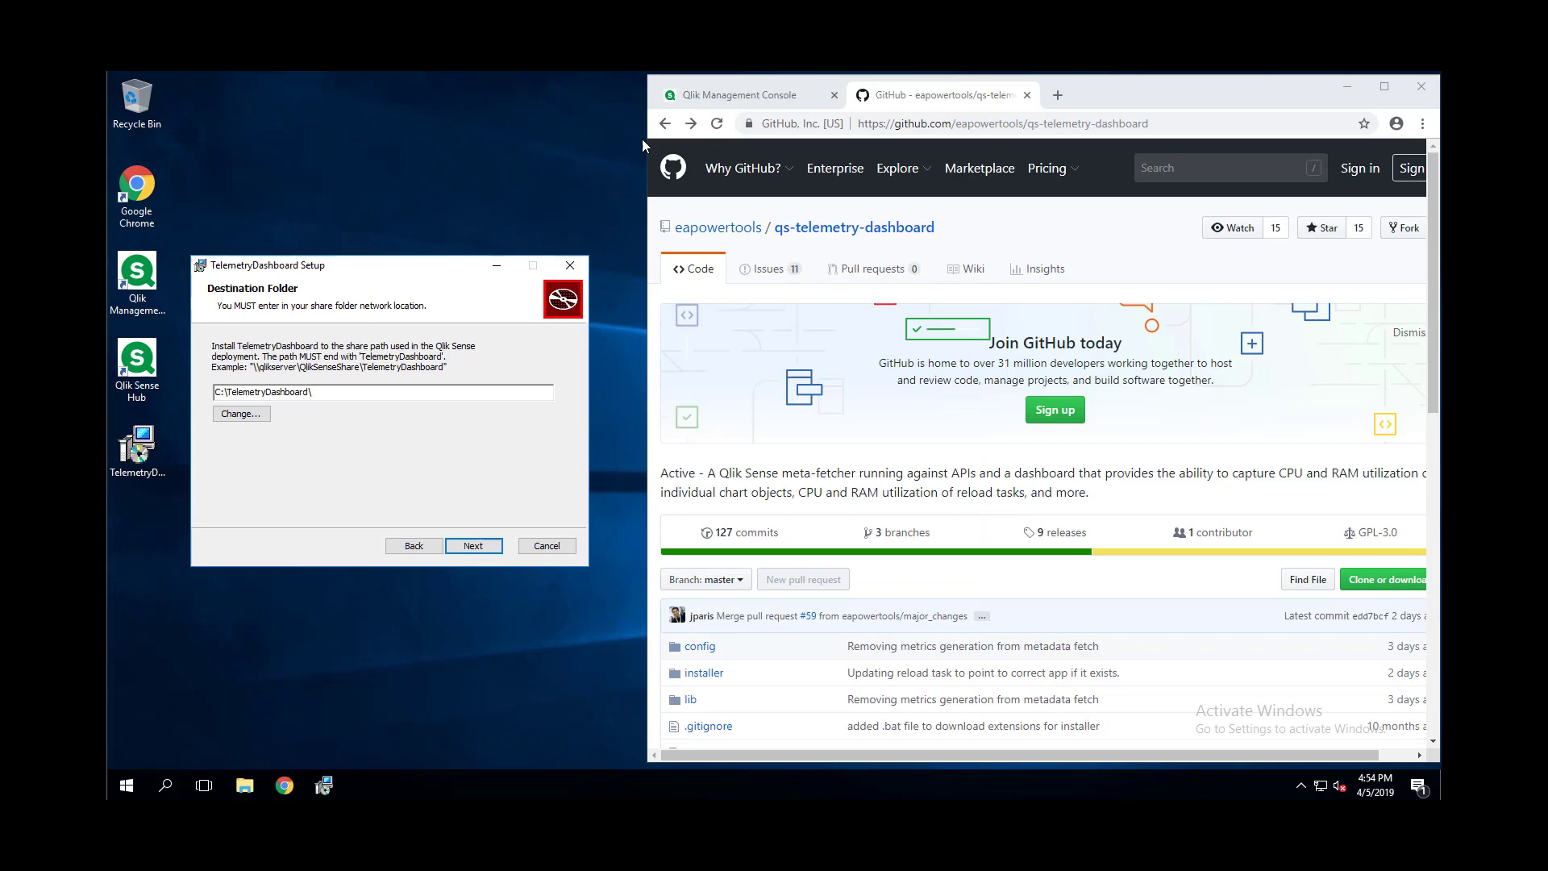
{"action": "left_click", "coordinate": [707, 98]}
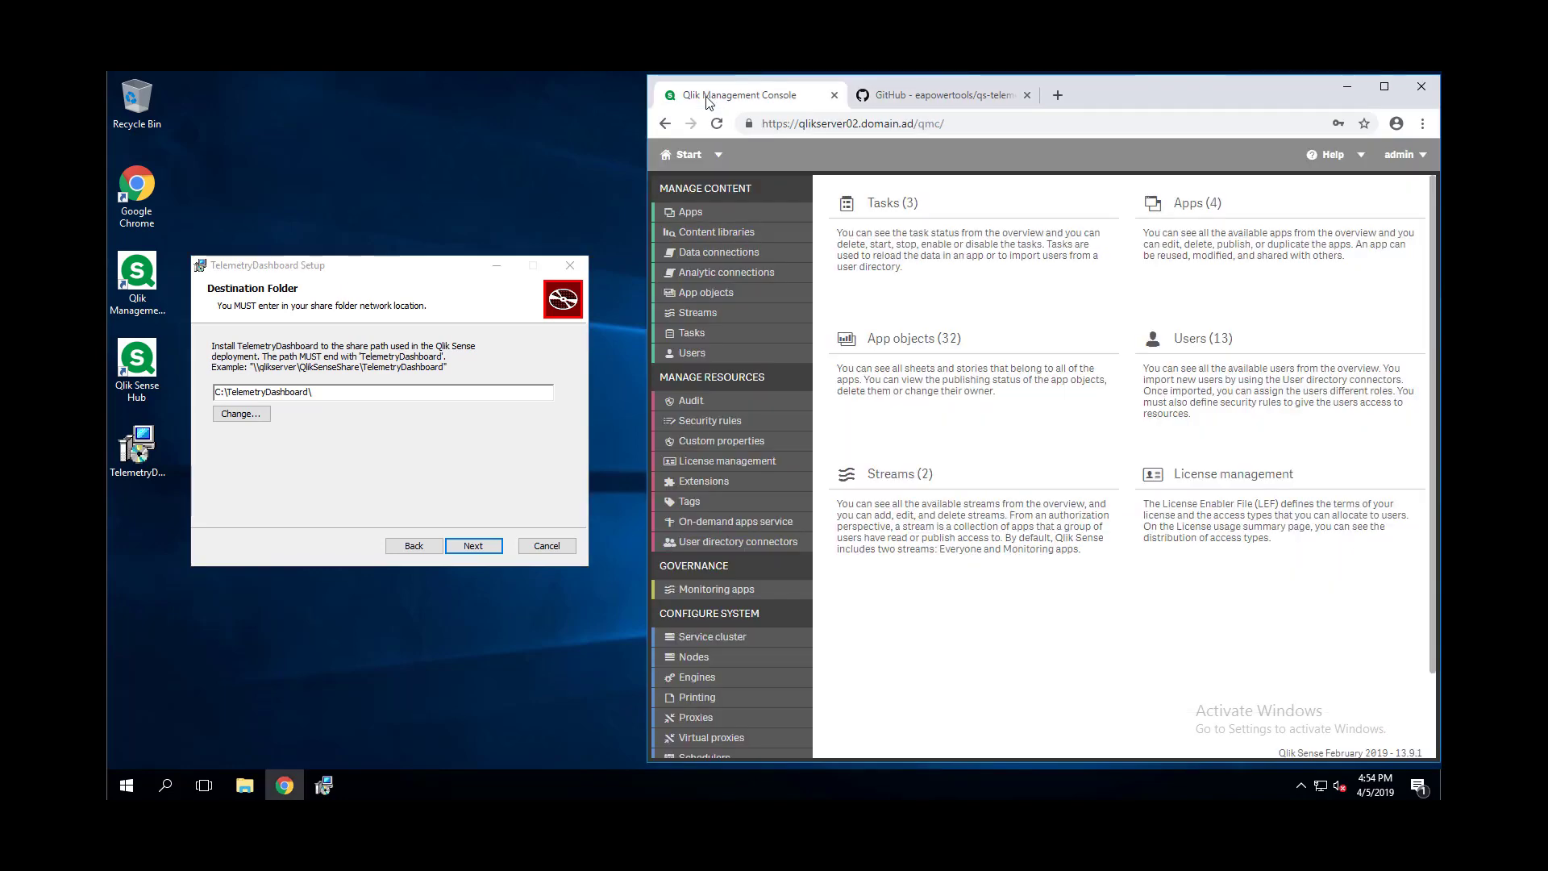
- Open Service cluster and select the root folder path \\QLIKSERVER02\QlikShare for copying
{"action": "left_click", "coordinate": [713, 637]}
{"action": "left_click_drag", "start_coordinate": [1090, 341], "coordinate": [779, 187]}
{"action": "key", "text": "ctrl+c"}
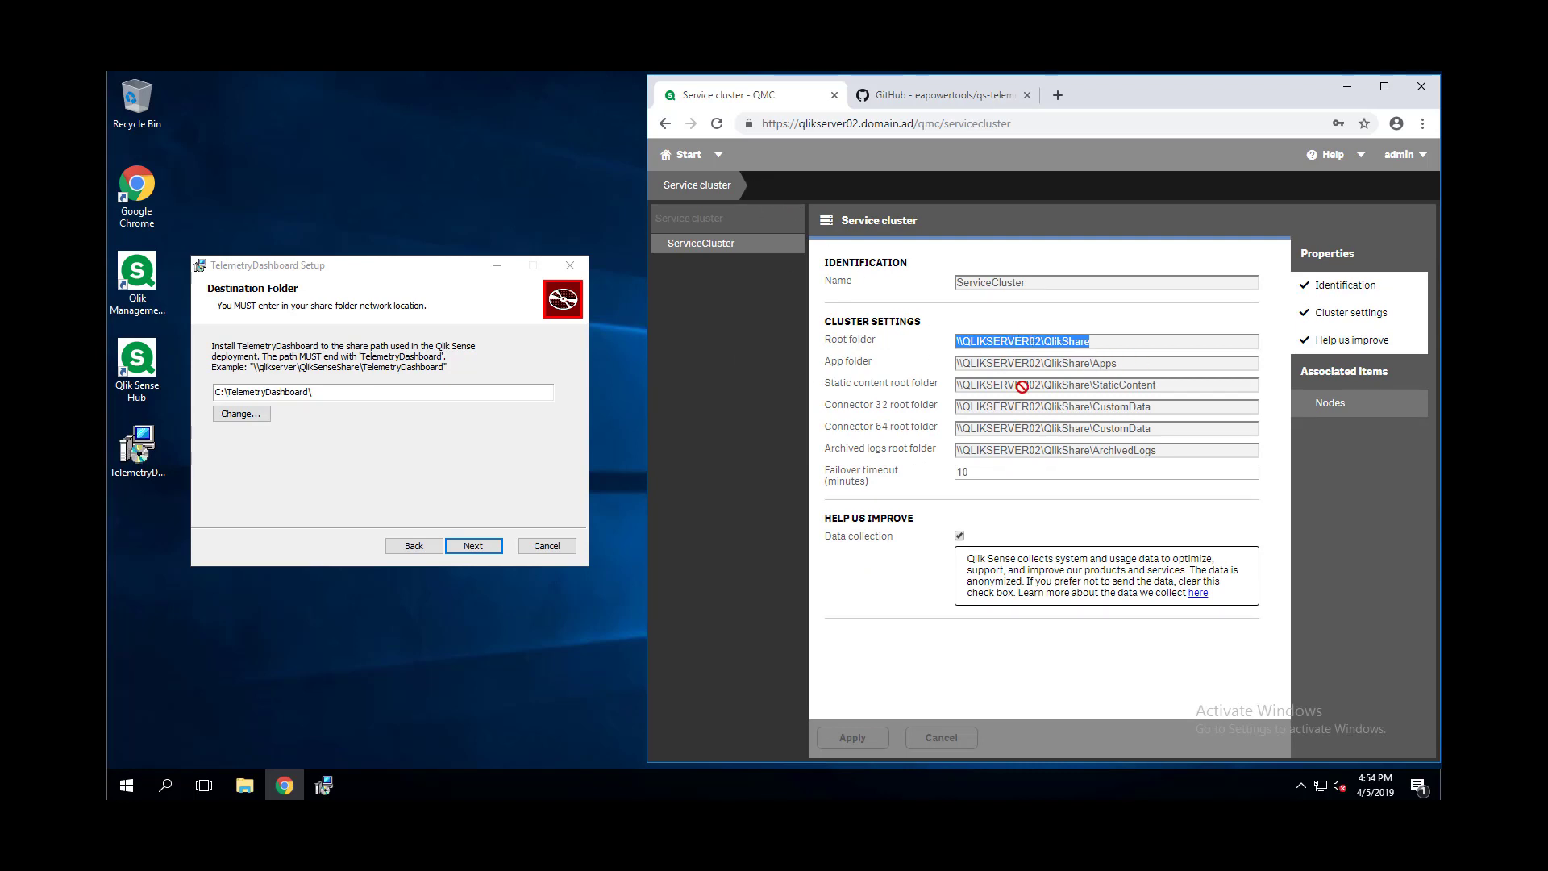
{"action": "left_click_drag", "start_coordinate": [1021, 387], "coordinate": [703, 340]}
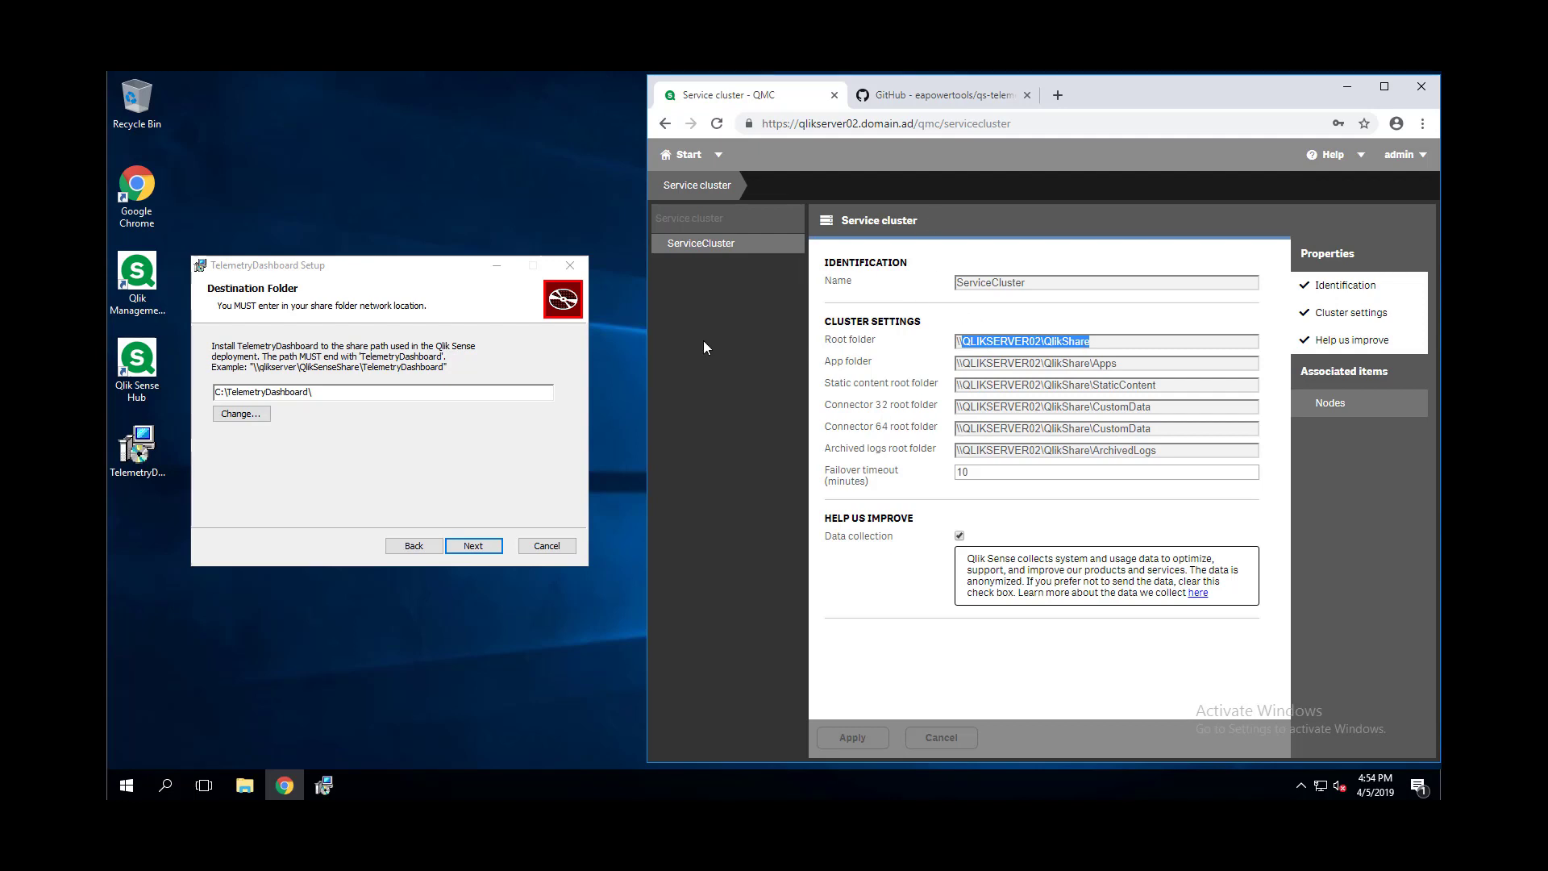
- Set the install destination to \\QLIKSERVER02\QlikShare\TelemetryDashboard\ and start the installation
{"action": "left_click", "coordinate": [228, 392]}
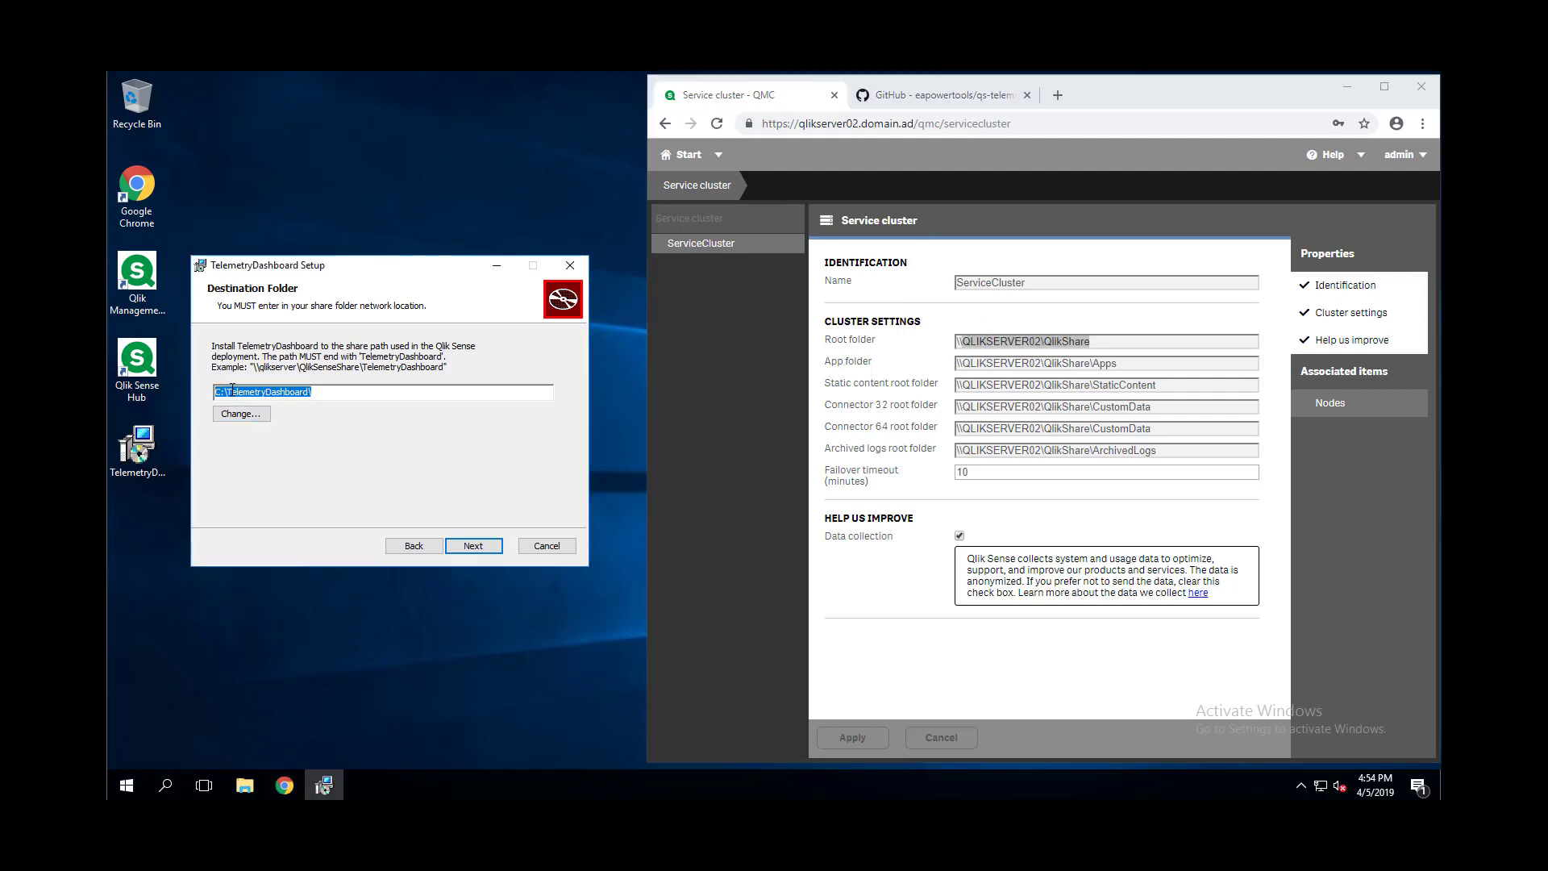
{"action": "left_click", "coordinate": [228, 391]}
{"action": "key", "text": "ctrl+v"}
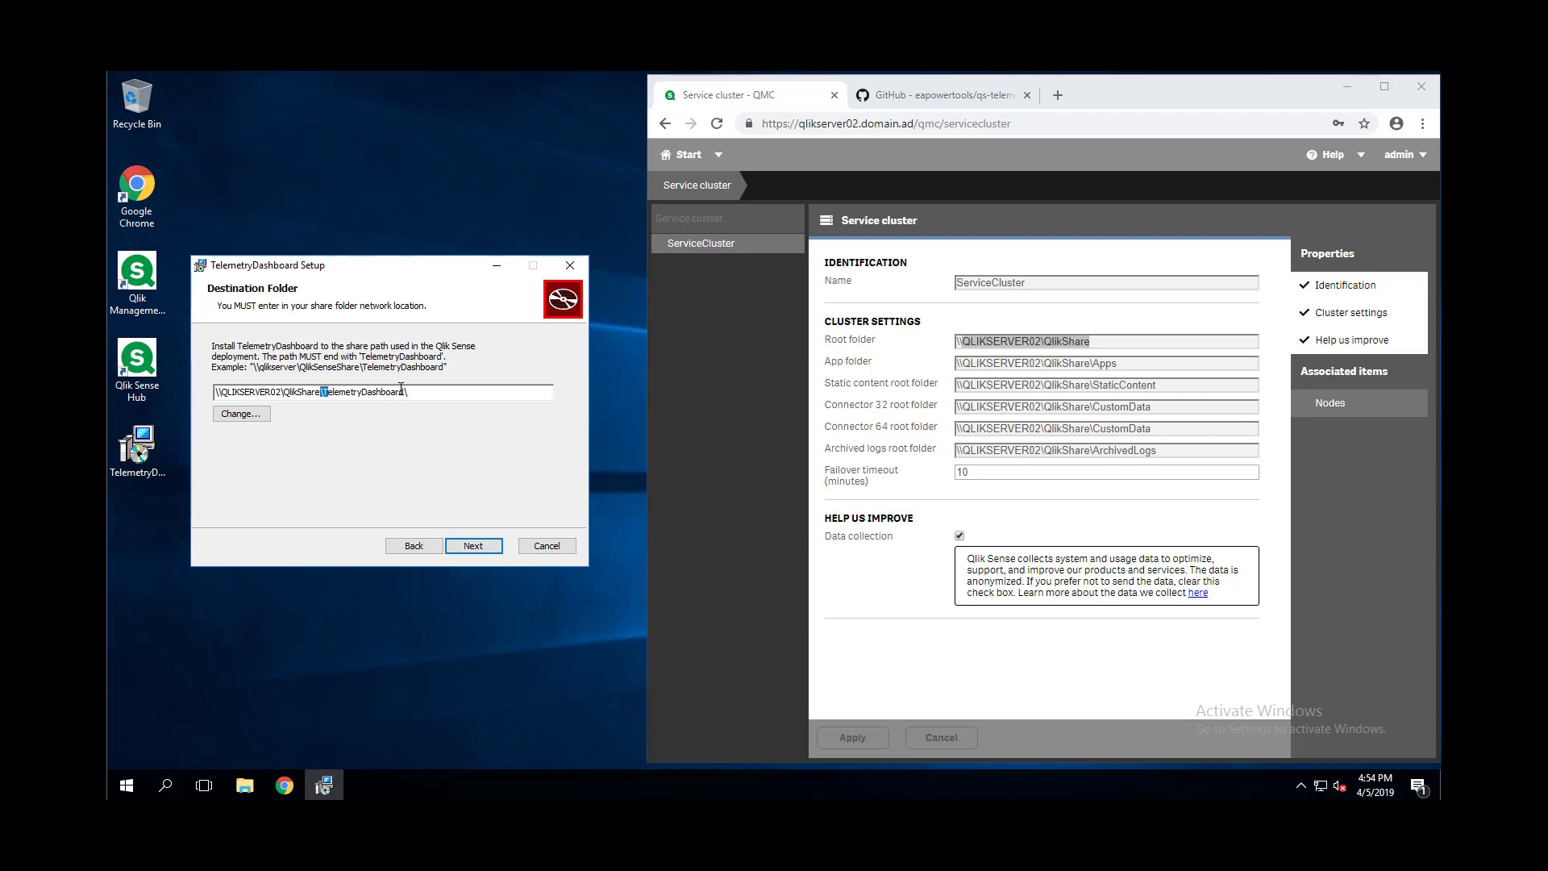
{"action": "left_click_drag", "start_coordinate": [330, 391], "coordinate": [387, 391]}
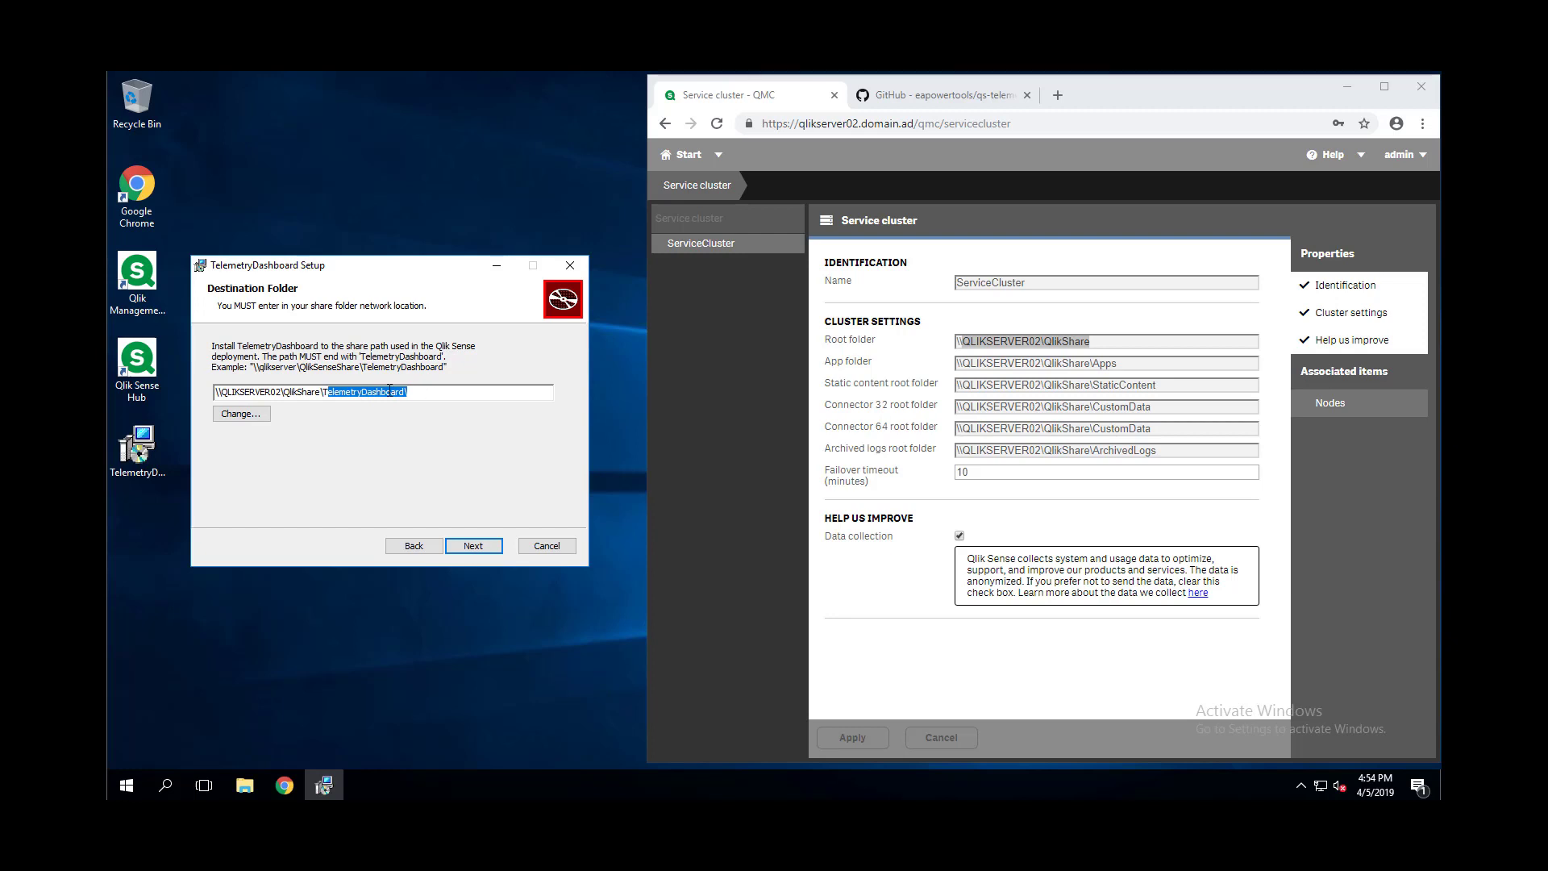
{"action": "left_click", "coordinate": [463, 545]}
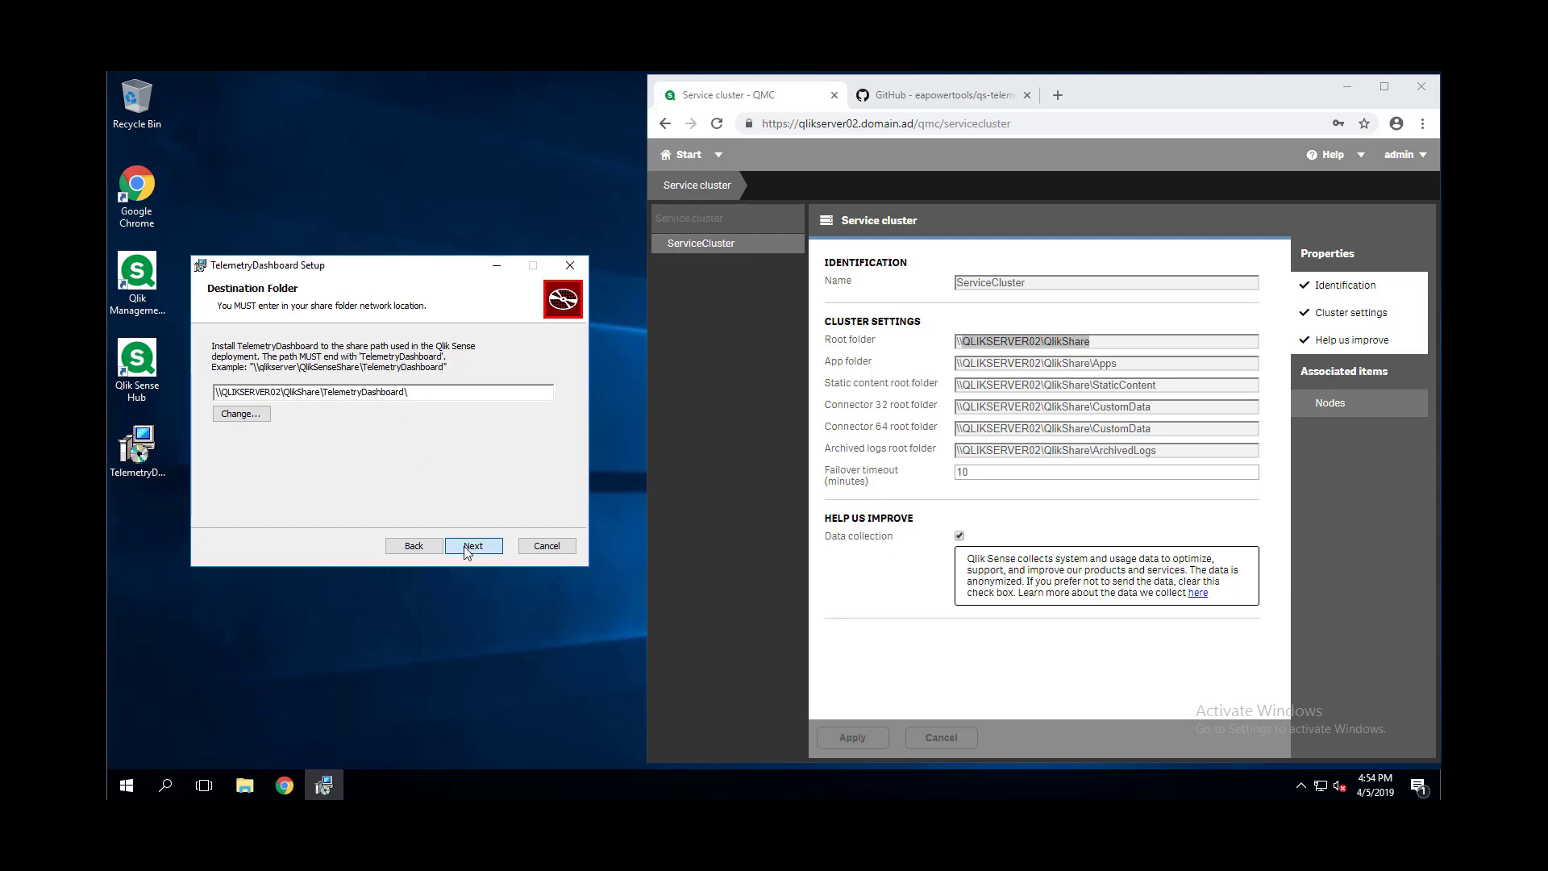
{"action": "left_click", "coordinate": [463, 545]}
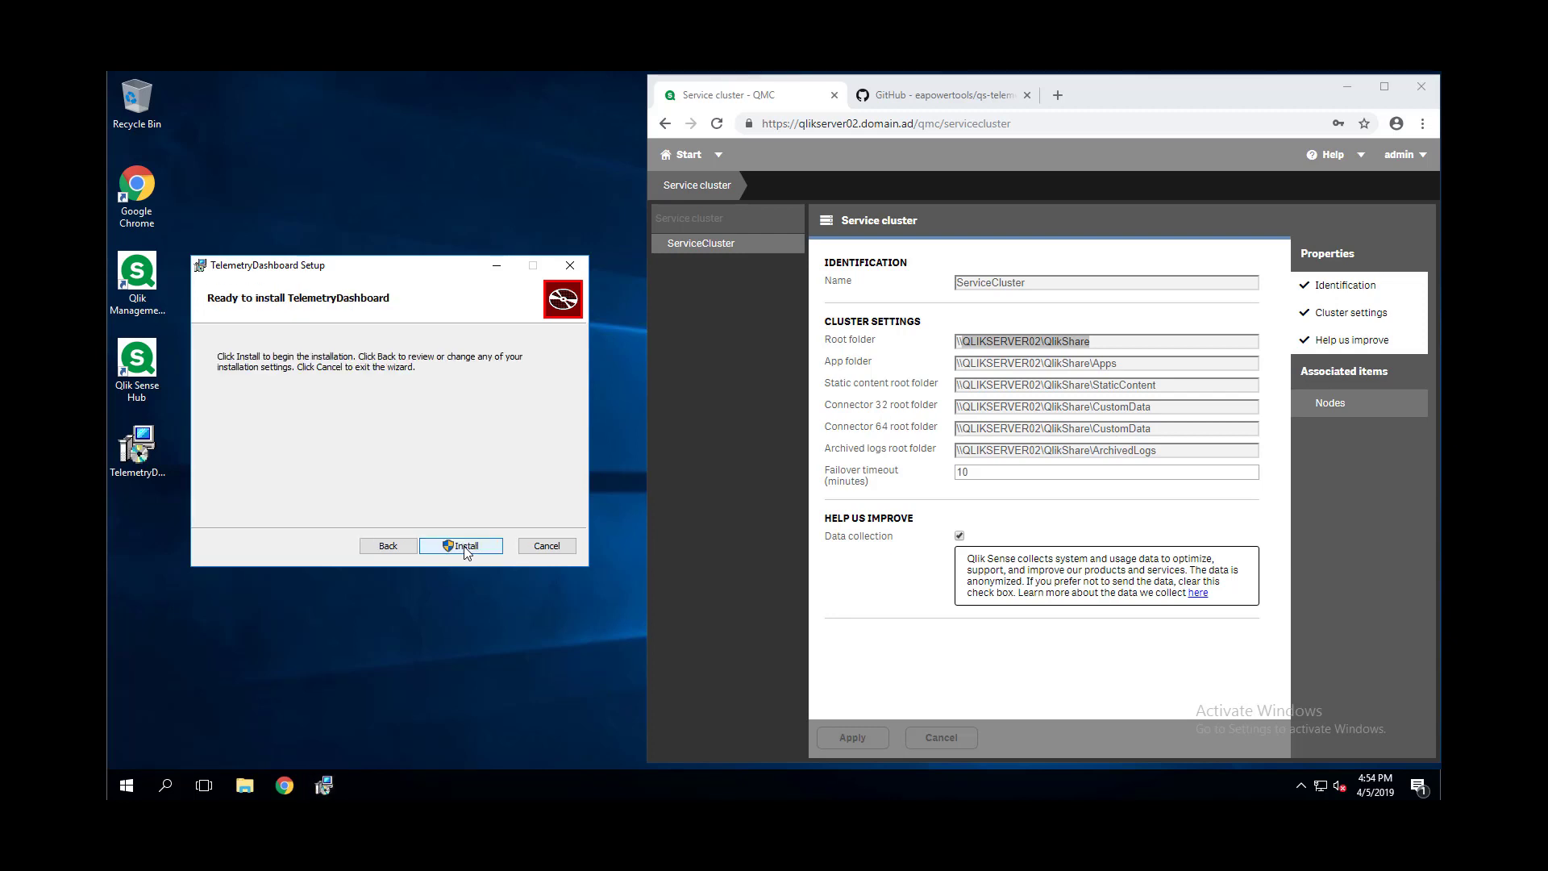
{"action": "left_click", "coordinate": [463, 545]}
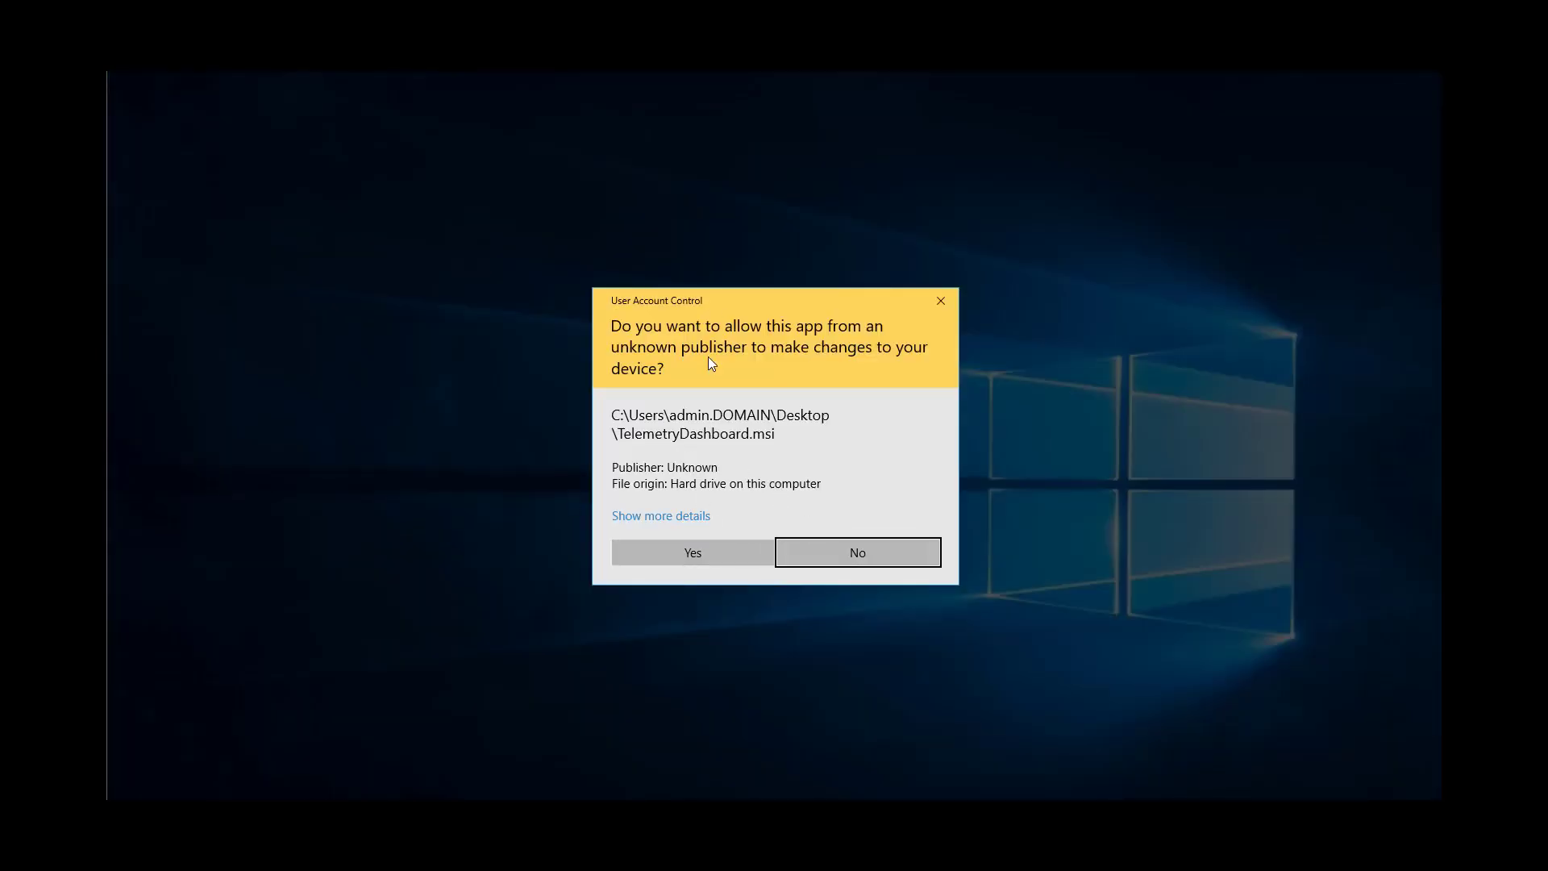
- Approve the User Account Control prompt so TelemetryDashboard.msi can install
{"action": "left_click", "coordinate": [702, 550]}
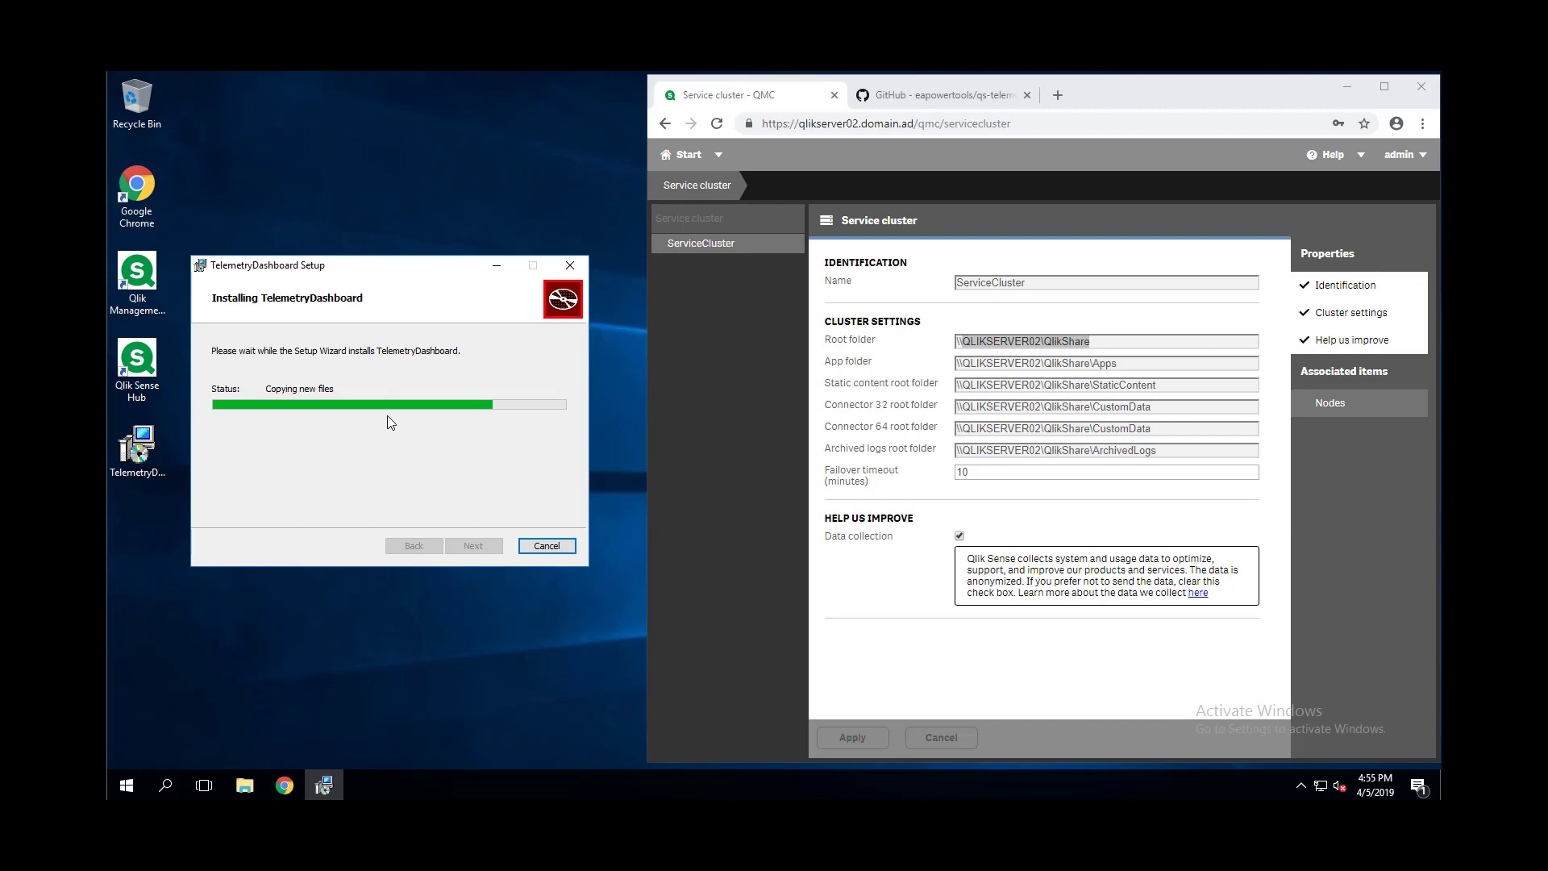
- Open the %TEMP% folder in File Explorer and select the MSI1a3b2 install log
{"action": "left_click", "coordinate": [246, 784]}
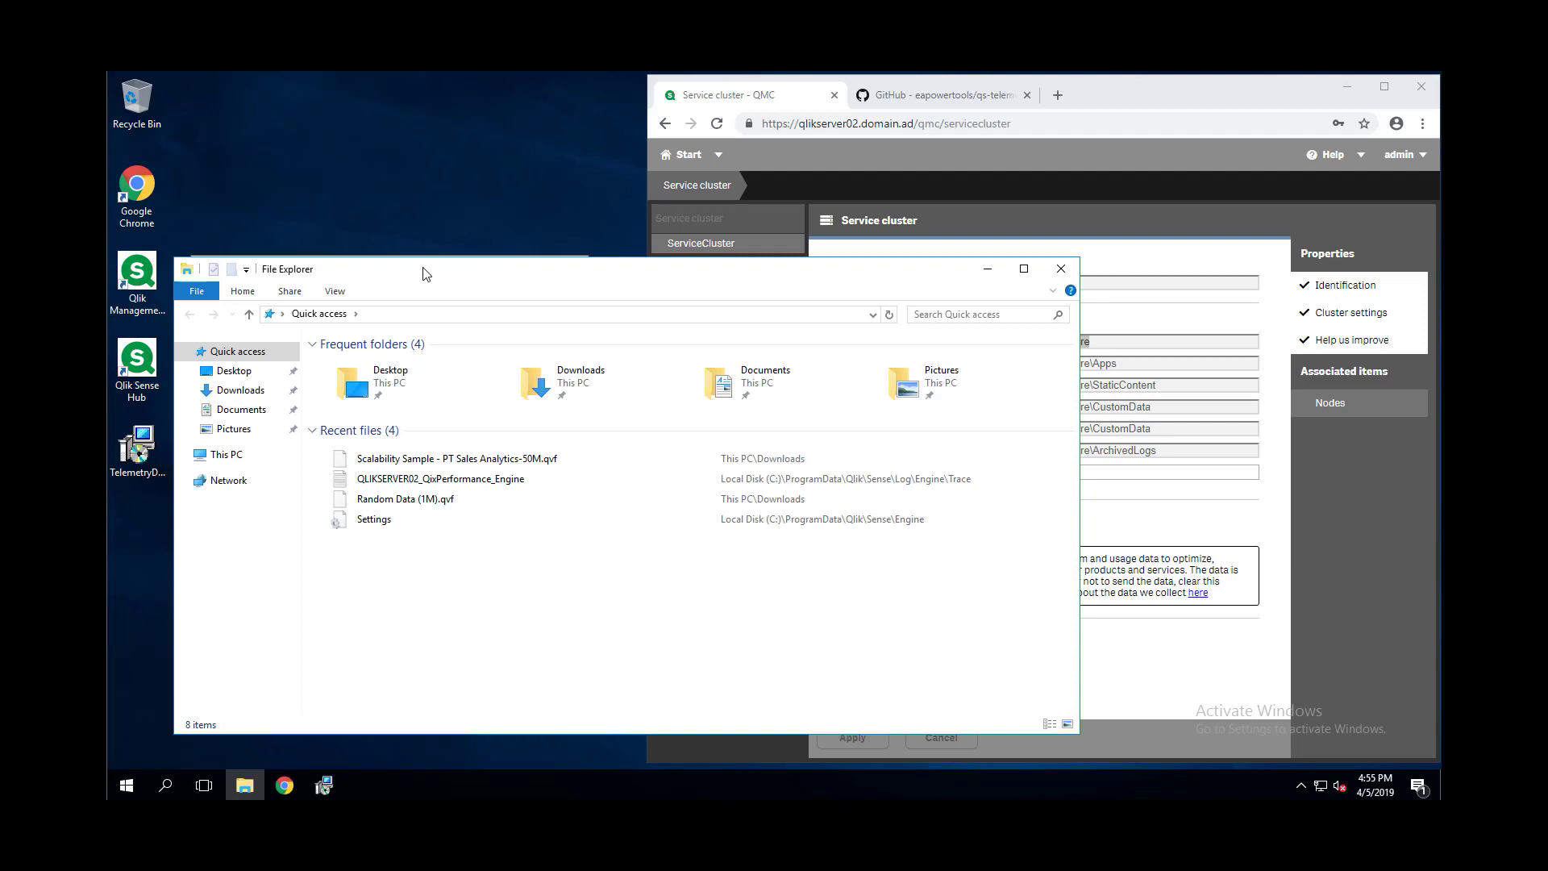
{"action": "left_click_drag", "start_coordinate": [423, 269], "coordinate": [762, 346]}
{"action": "left_click", "coordinate": [762, 388]}
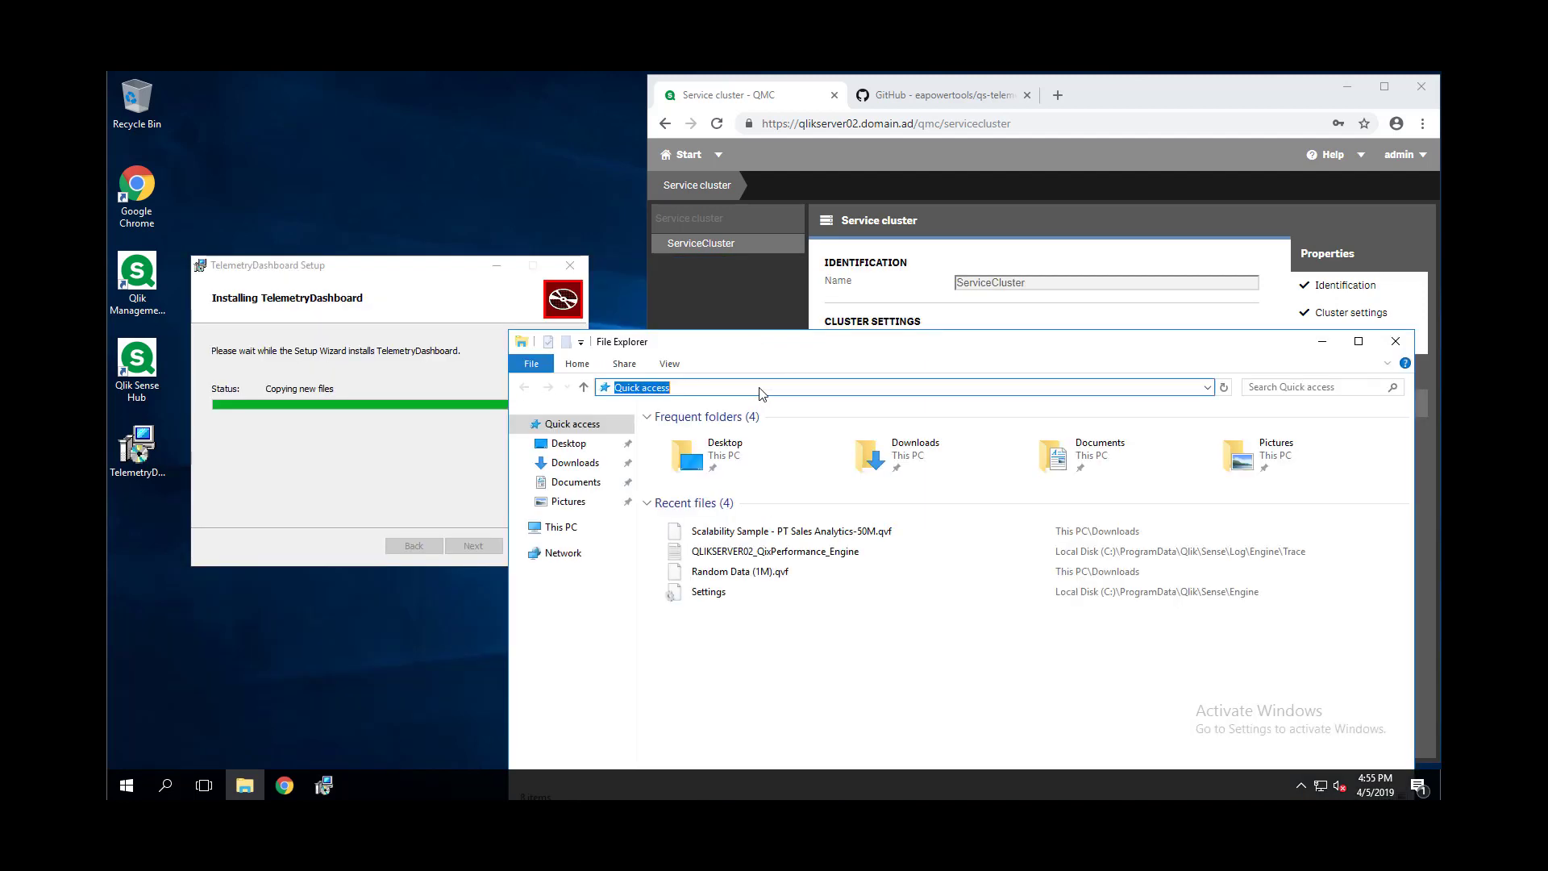
{"action": "type", "text": "%TEMP%"}
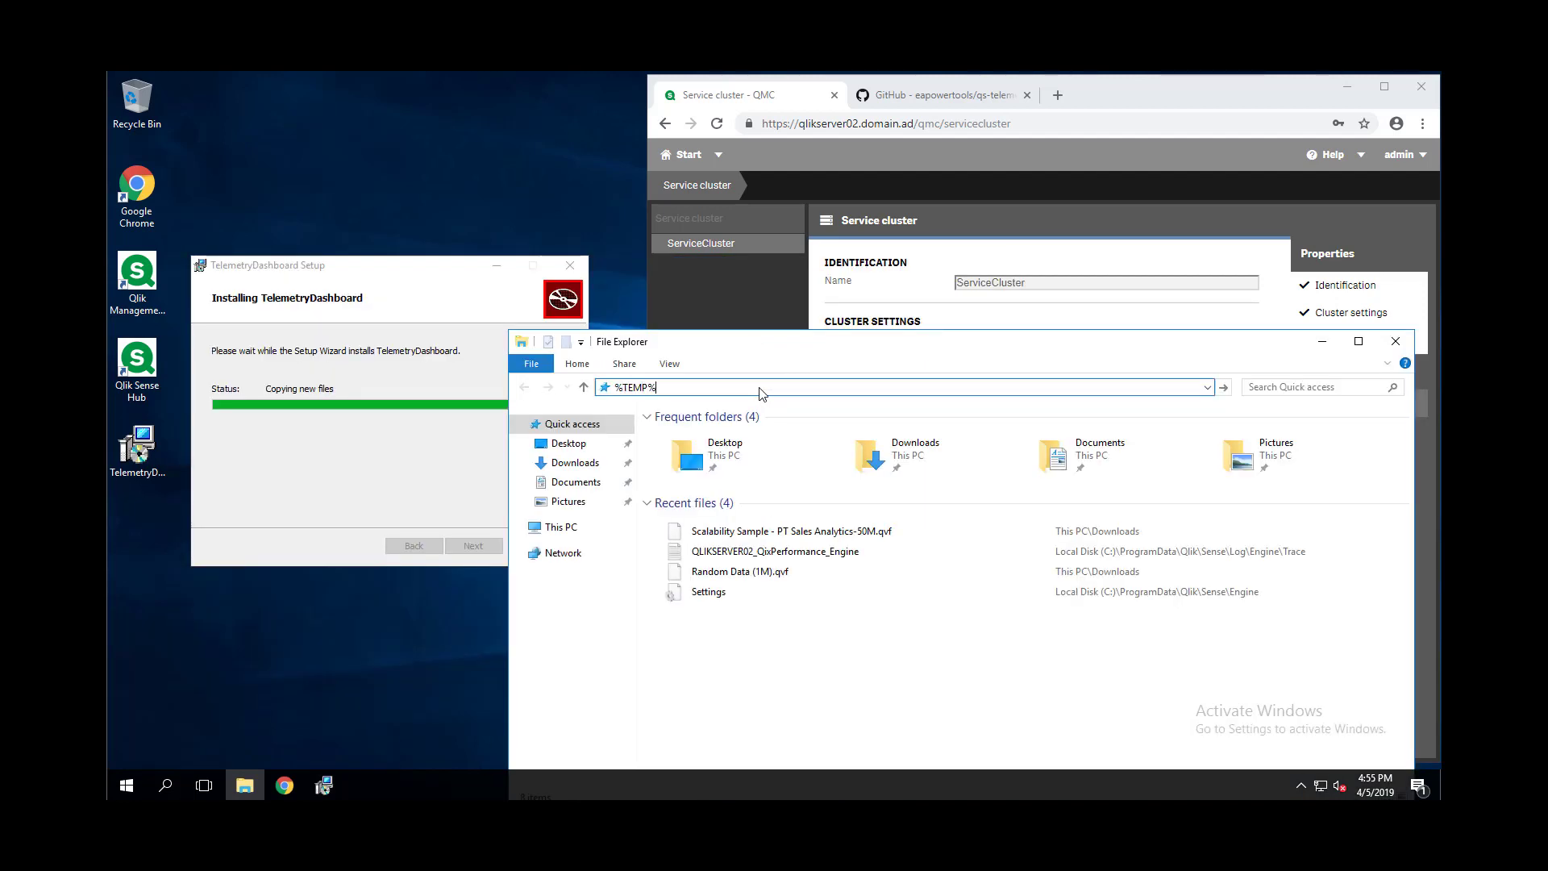
{"action": "key", "text": "Return"}
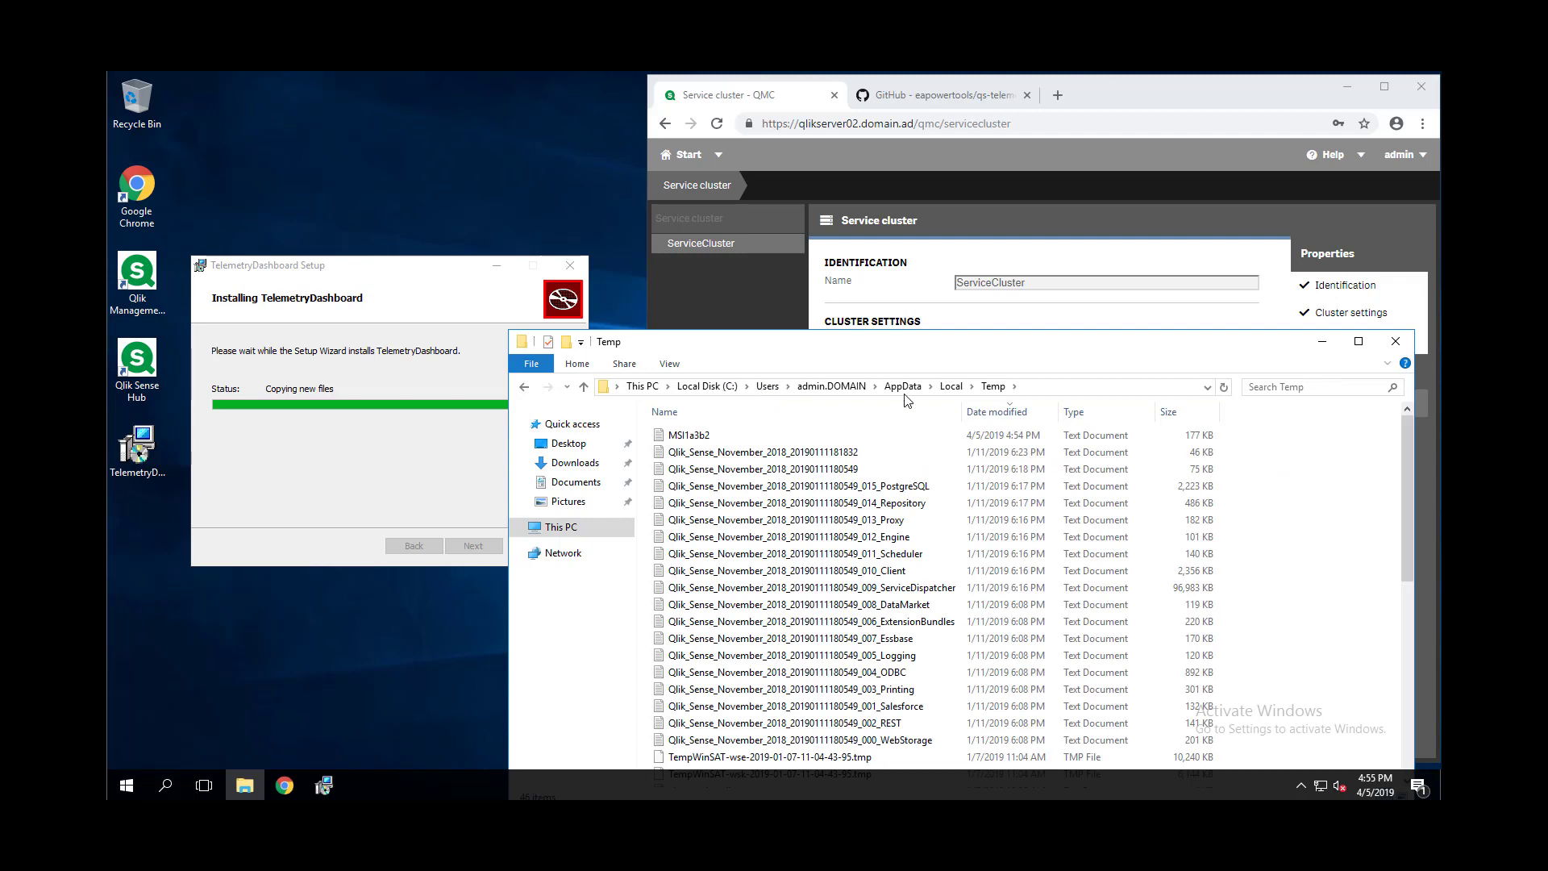
{"action": "left_click", "coordinate": [988, 384]}
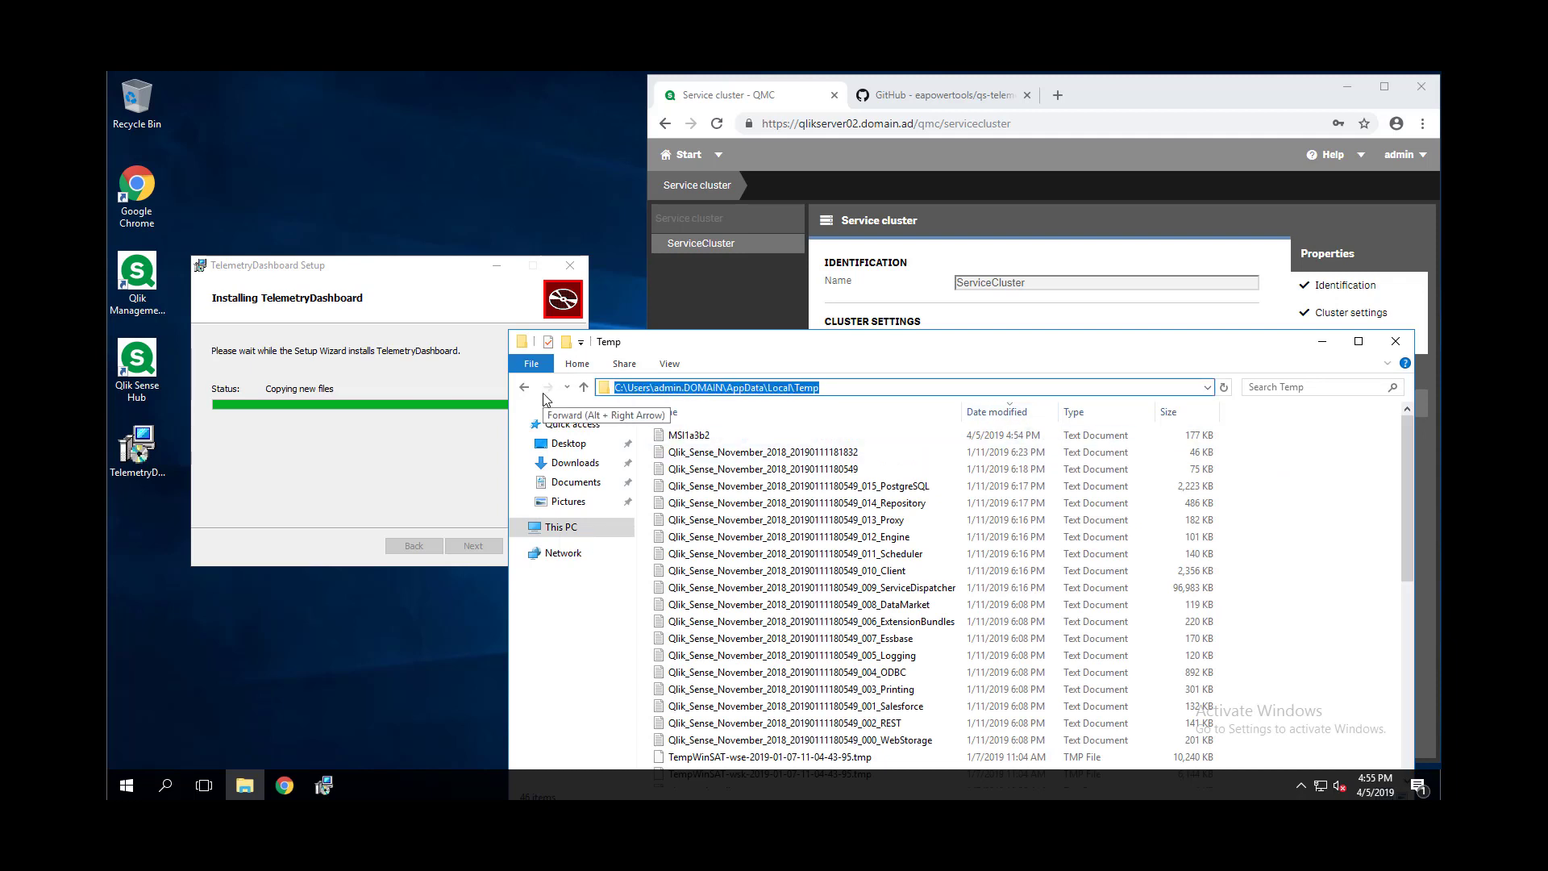
{"action": "type", "text": "%TEMP%"}
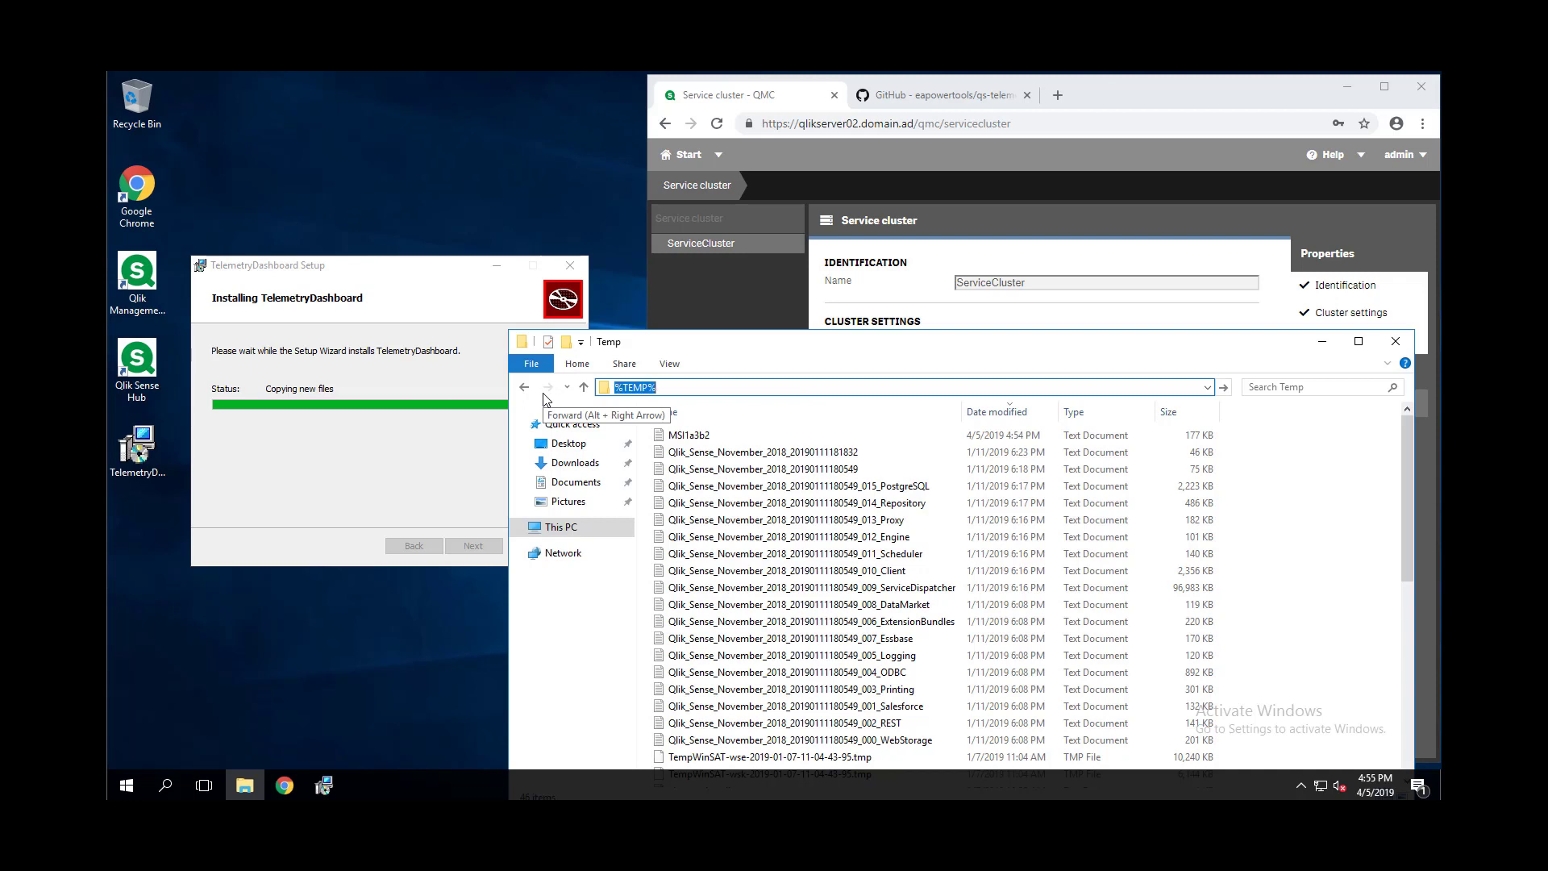
{"action": "key", "text": "Return"}
{"action": "left_click", "coordinate": [892, 442]}
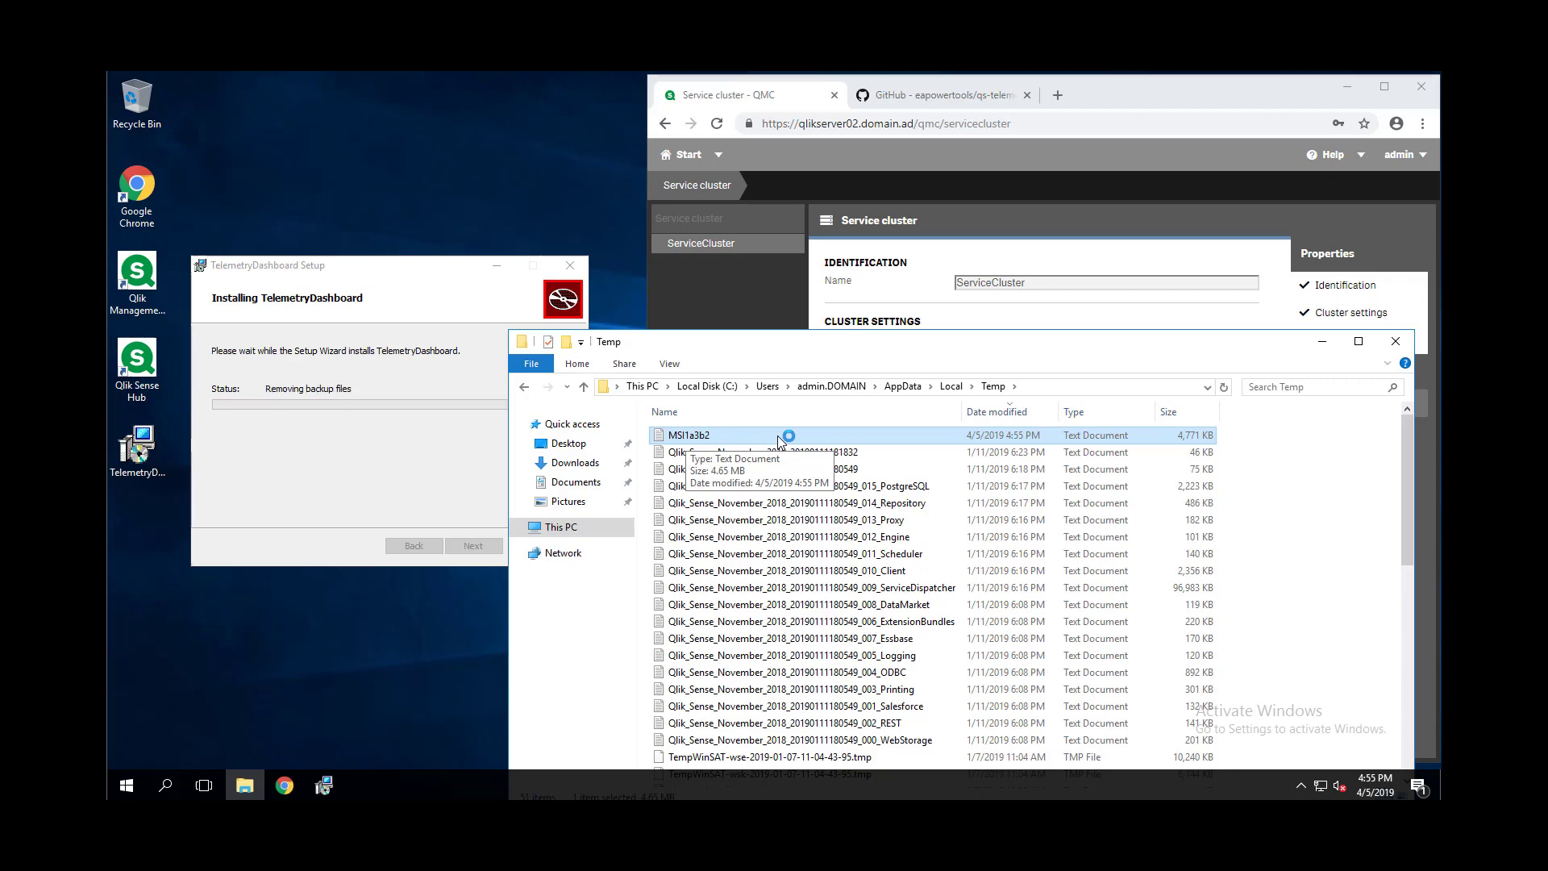
- Finish and close the completed TelemetryDashboard setup wizard
{"action": "left_click", "coordinate": [964, 98]}
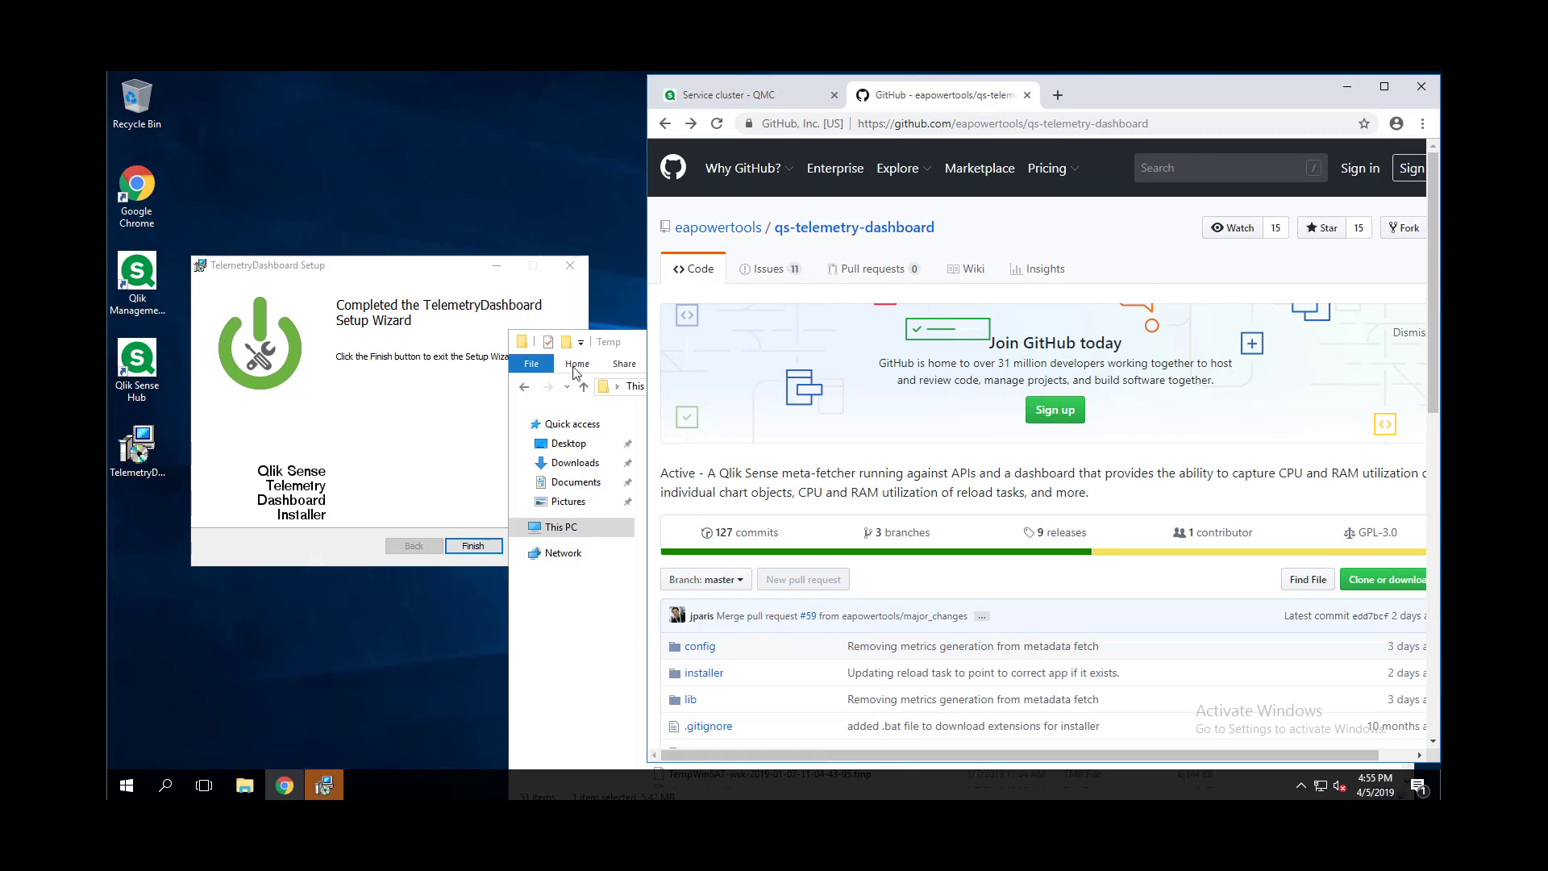
{"action": "left_click", "coordinate": [579, 337]}
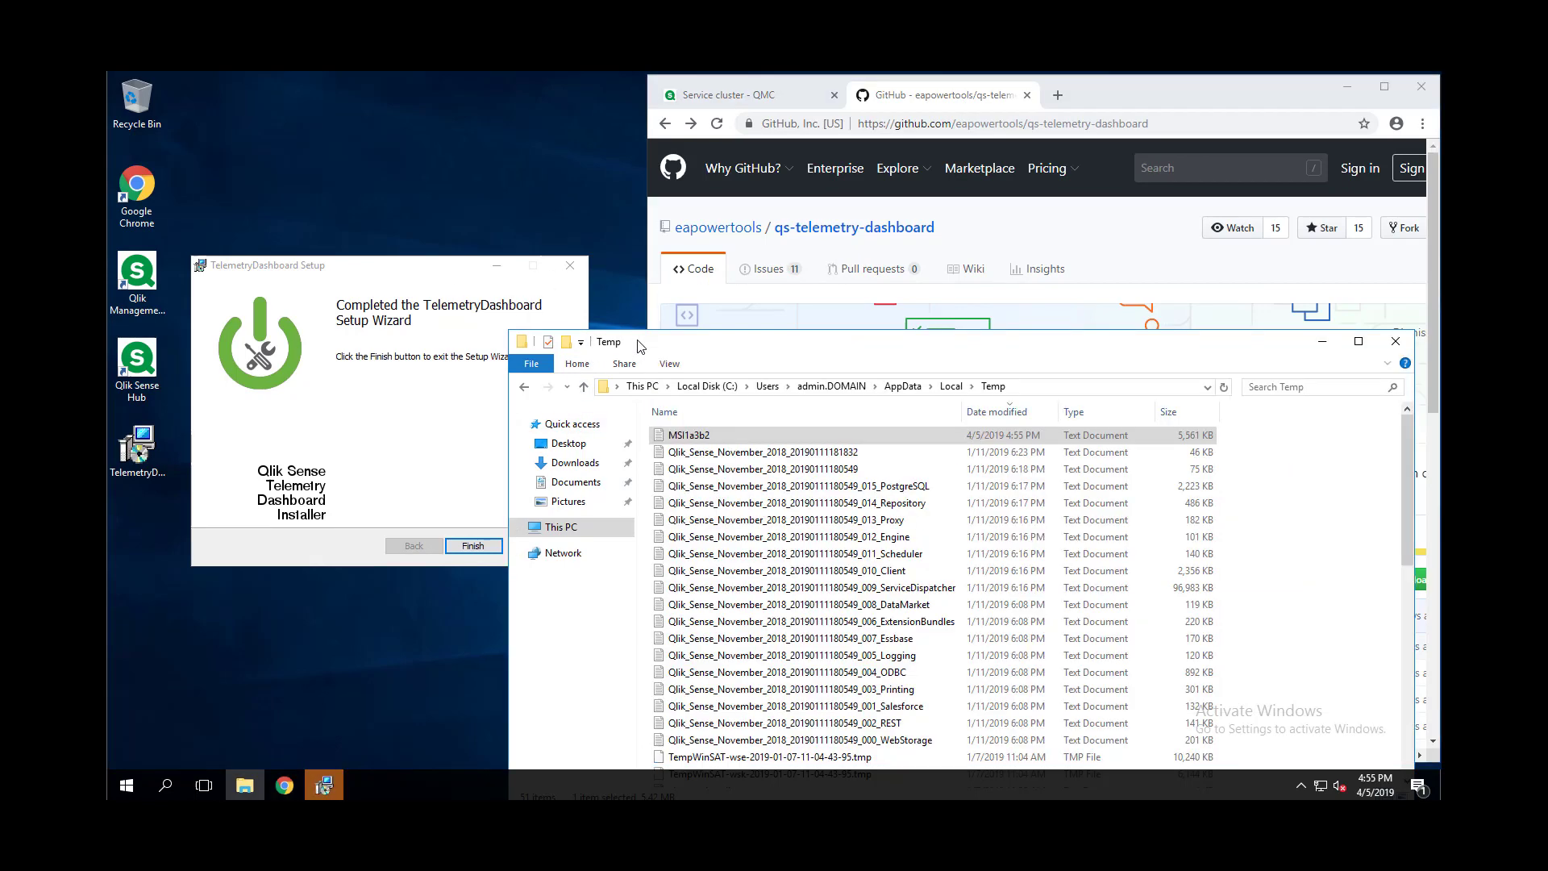
{"action": "left_click", "coordinate": [416, 296]}
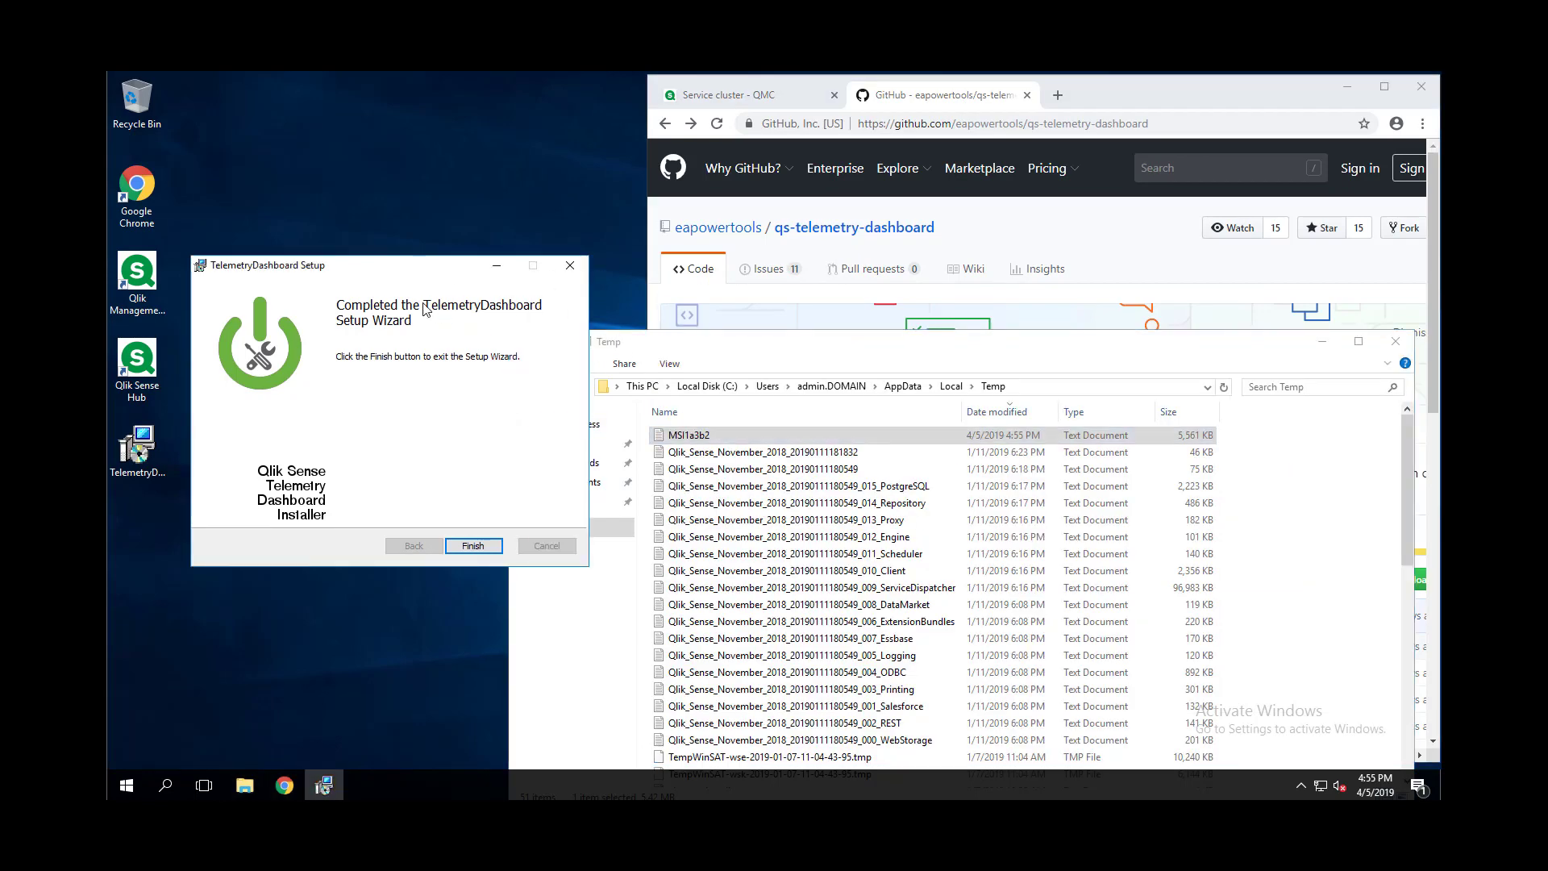
{"action": "left_click", "coordinate": [474, 546]}
- Open the Apps list, sort by owner and widen Name to show both Telemetry Dashboard apps
{"action": "left_click", "coordinate": [714, 122]}
{"action": "left_click", "coordinate": [728, 94]}
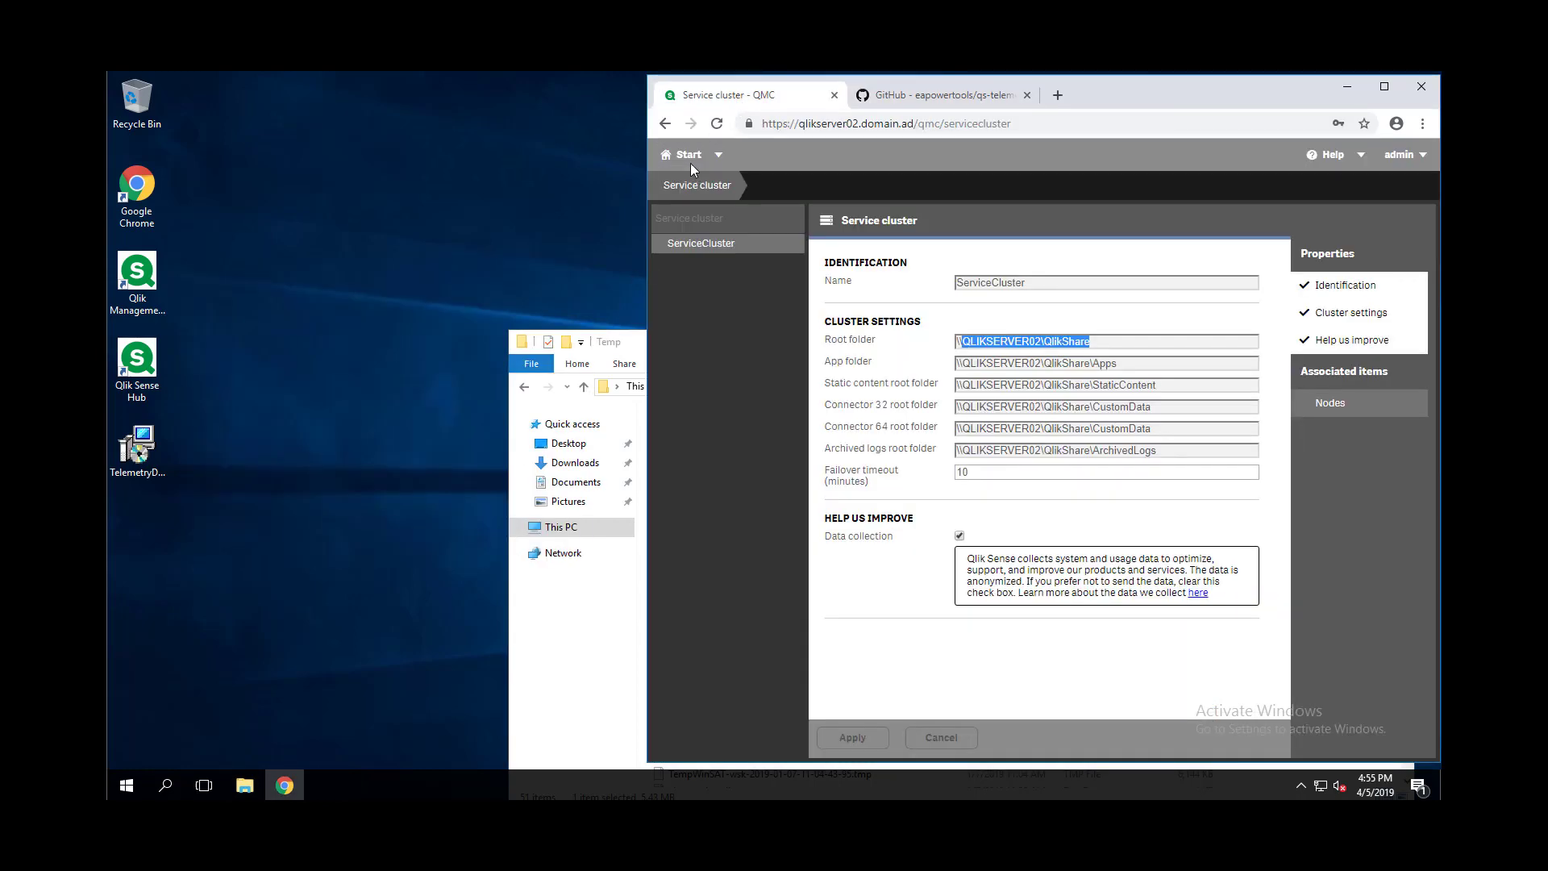
{"action": "left_click", "coordinate": [689, 154]}
{"action": "left_click", "coordinate": [685, 212]}
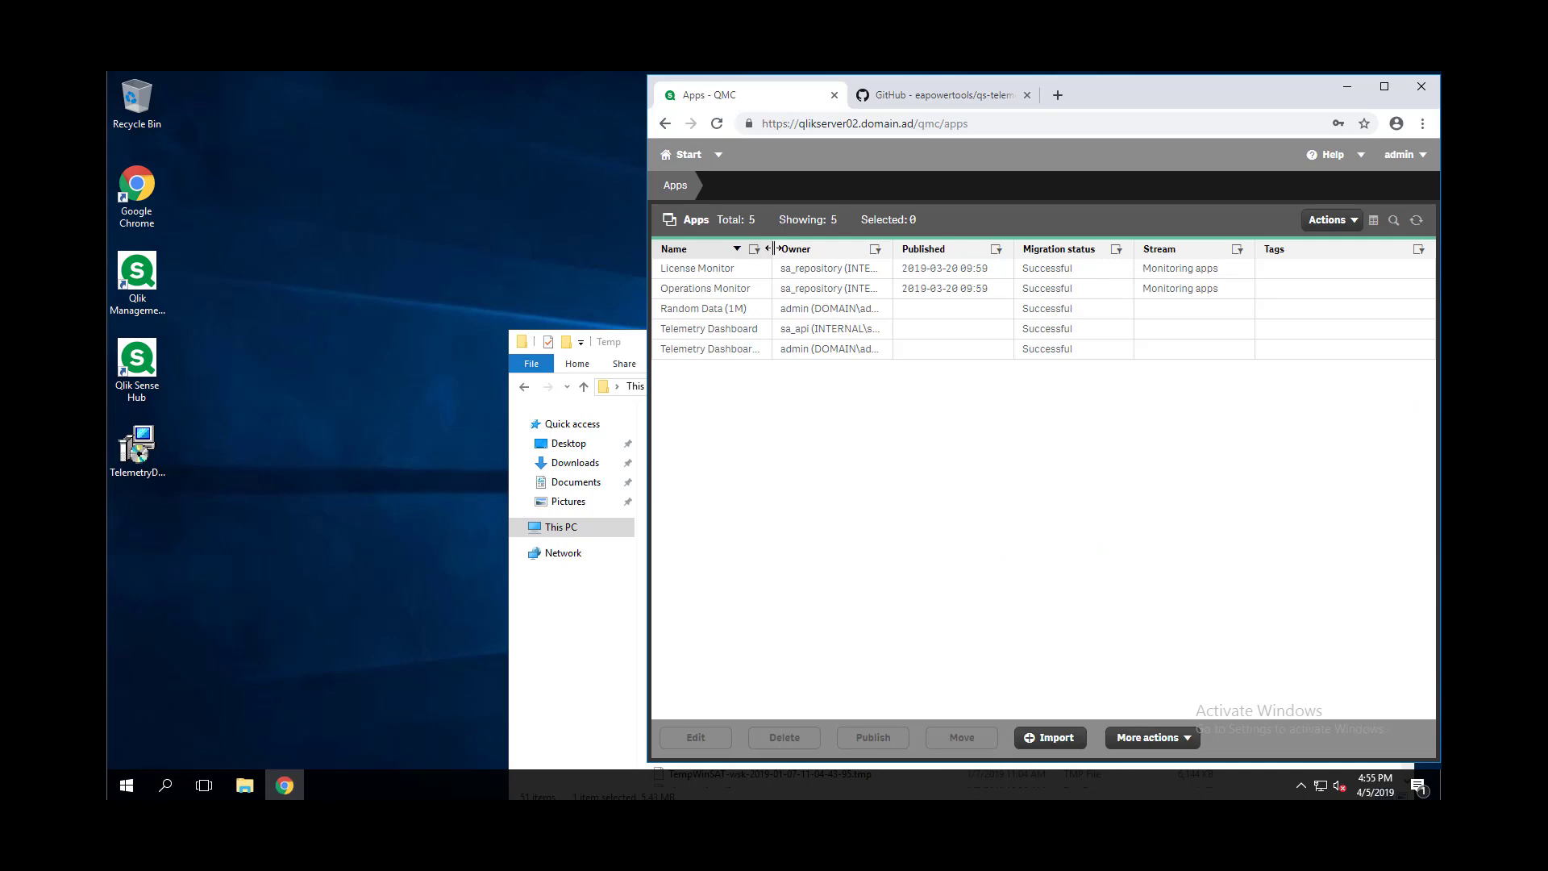
{"action": "left_click", "coordinate": [792, 249]}
{"action": "left_click_drag", "start_coordinate": [773, 248], "coordinate": [899, 256]}
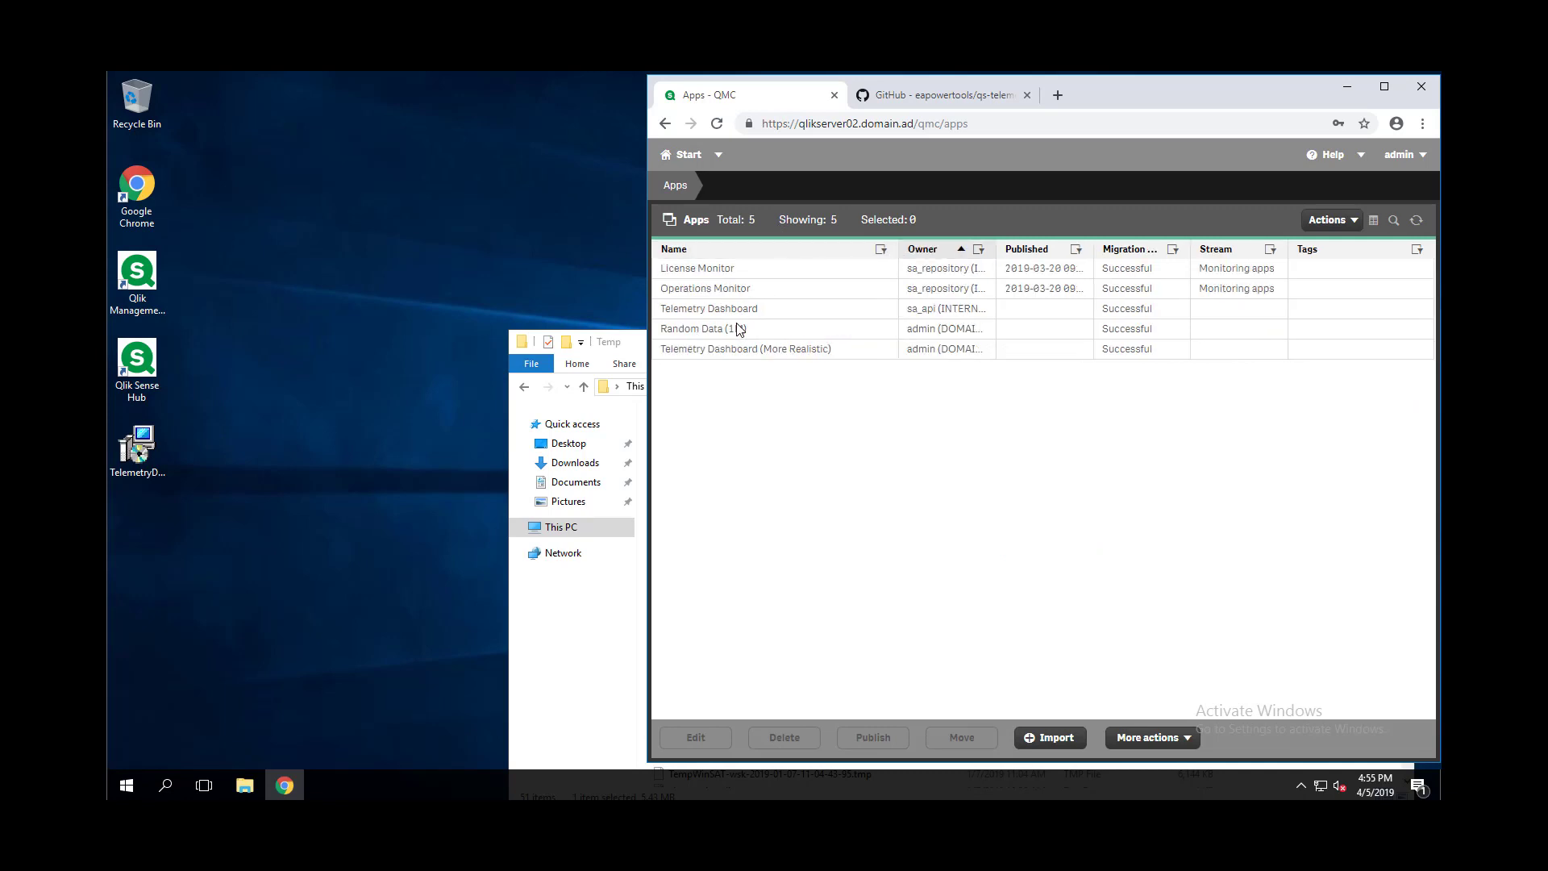
{"action": "left_click", "coordinate": [729, 274]}
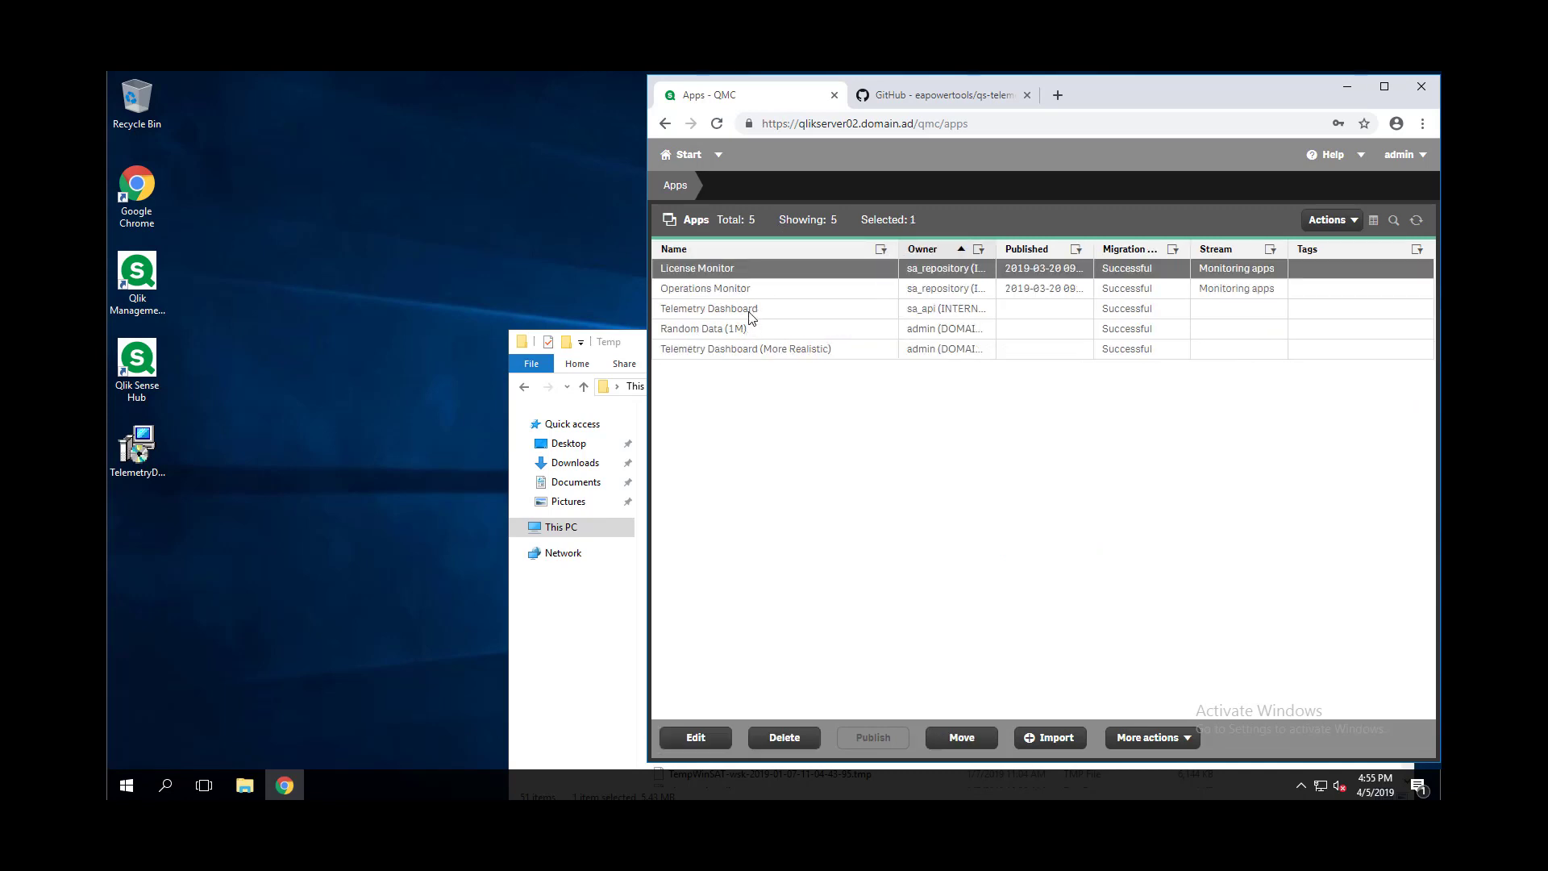
{"action": "left_click", "coordinate": [757, 311]}
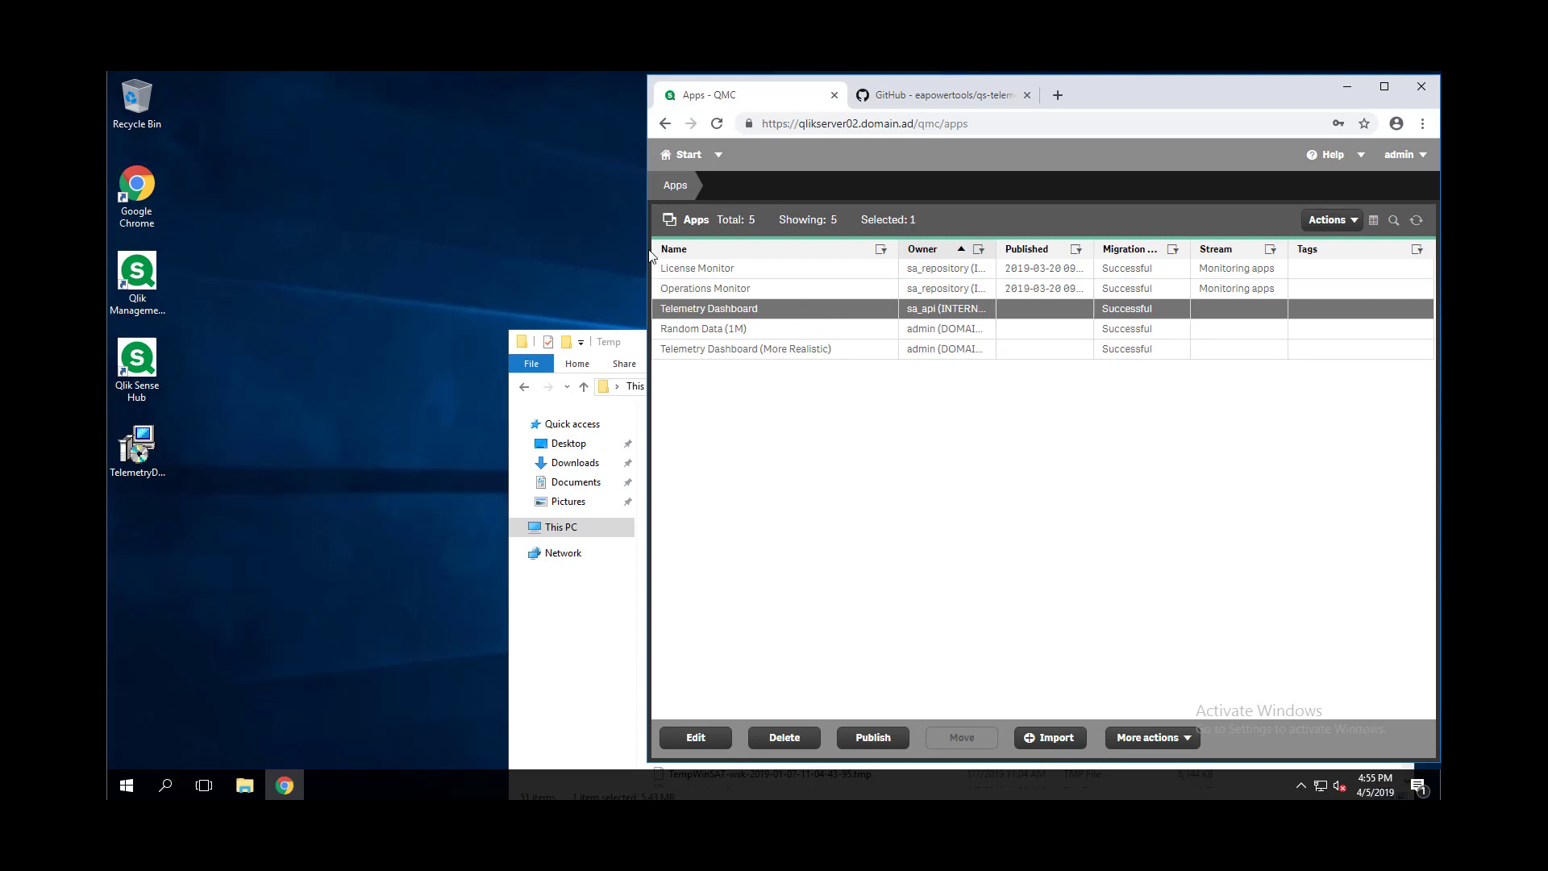
{"action": "left_click_drag", "start_coordinate": [637, 249], "coordinate": [726, 266]}
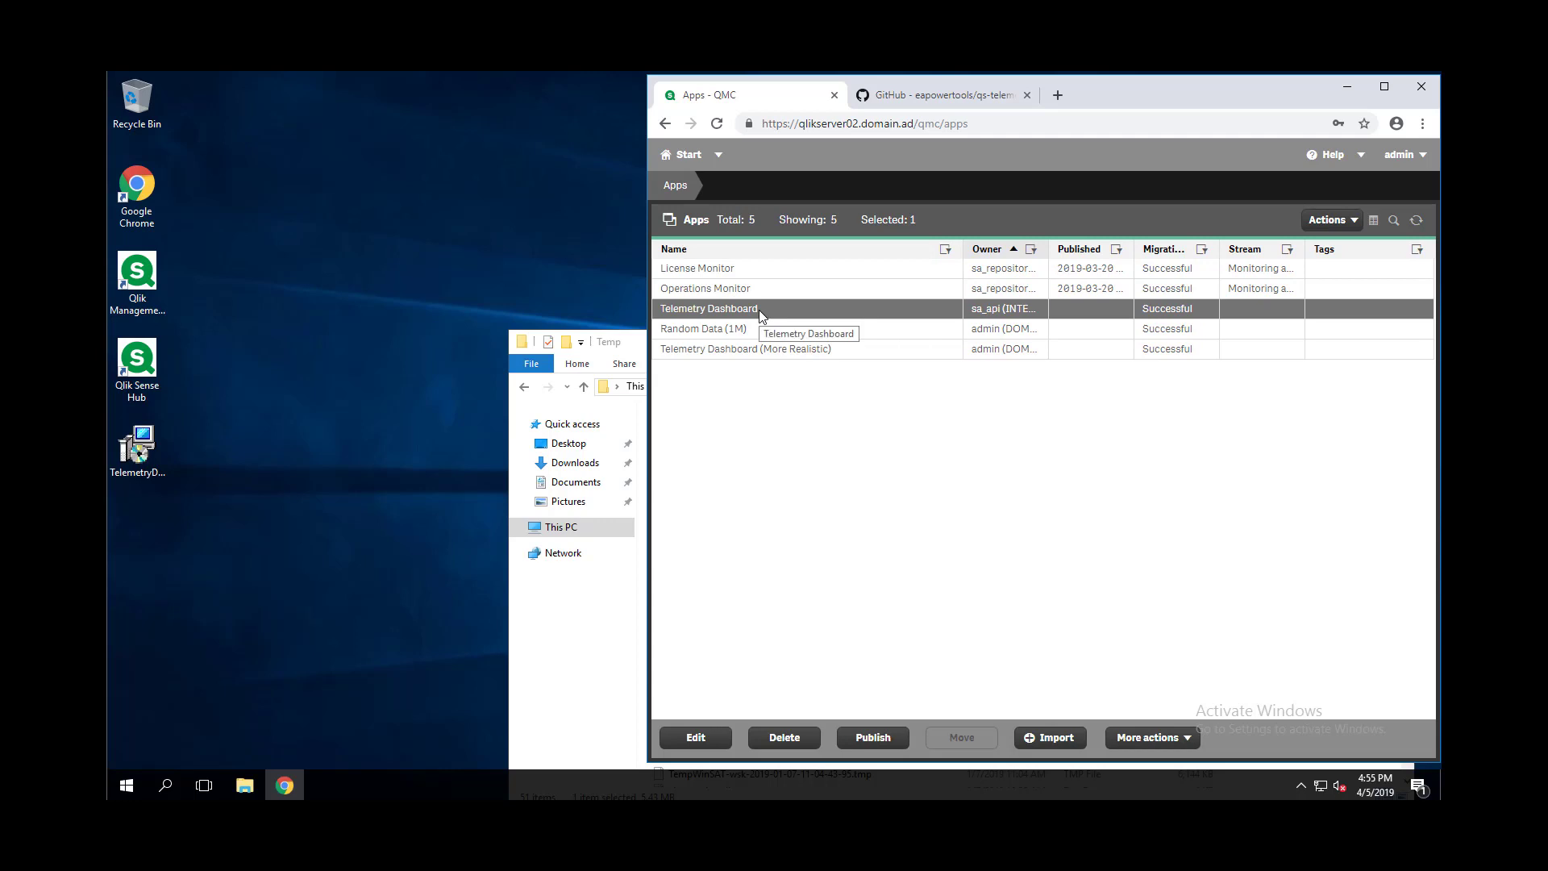
{"action": "left_click", "coordinate": [683, 155]}
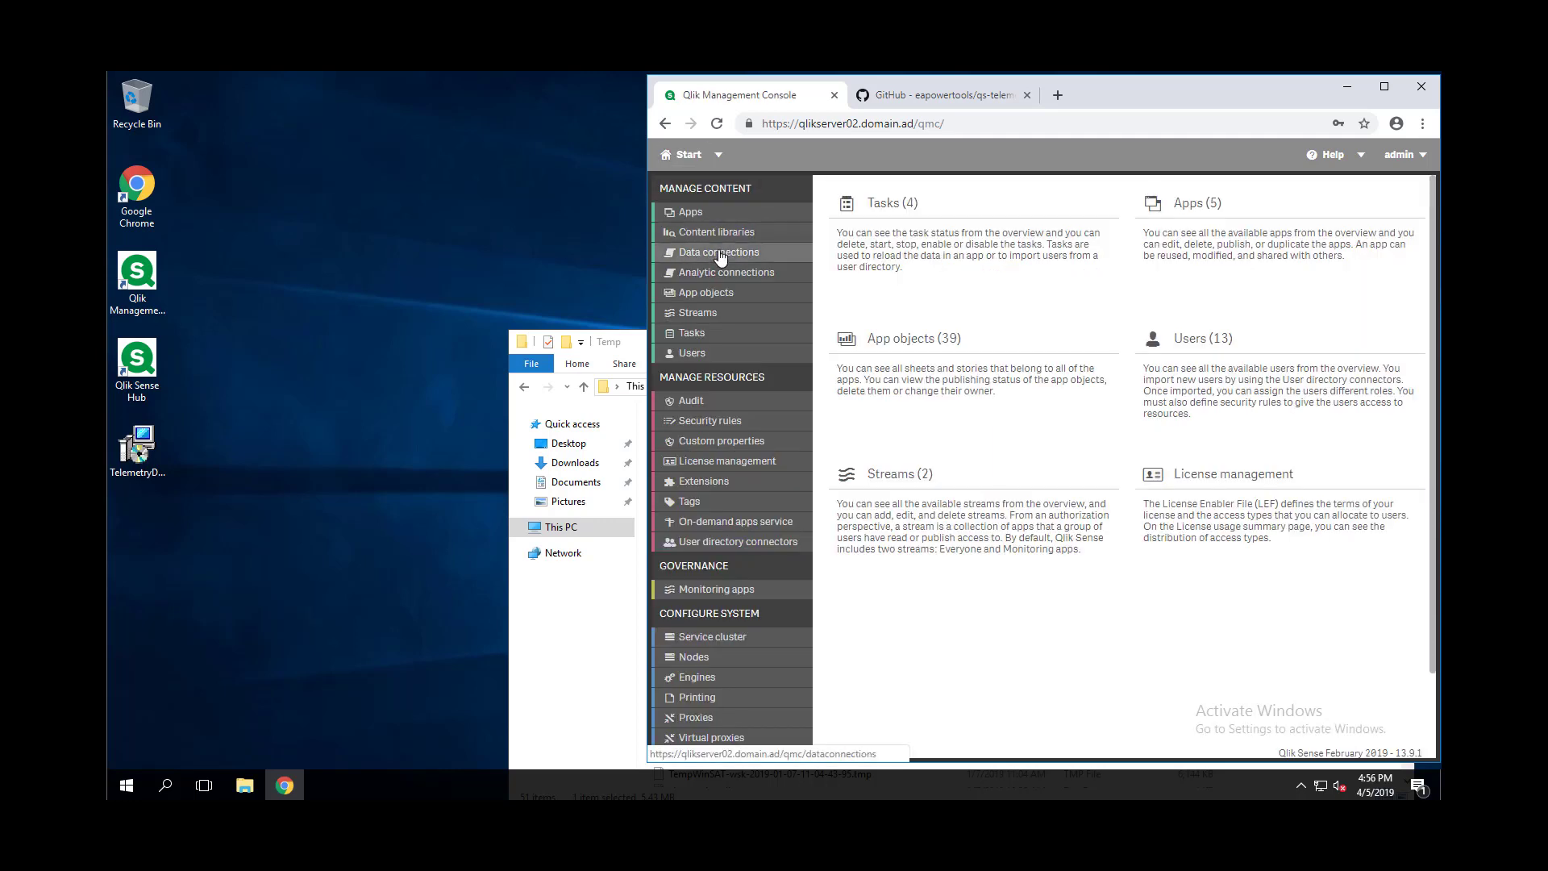
{"action": "left_click", "coordinate": [720, 254]}
{"action": "left_click", "coordinate": [728, 333]}
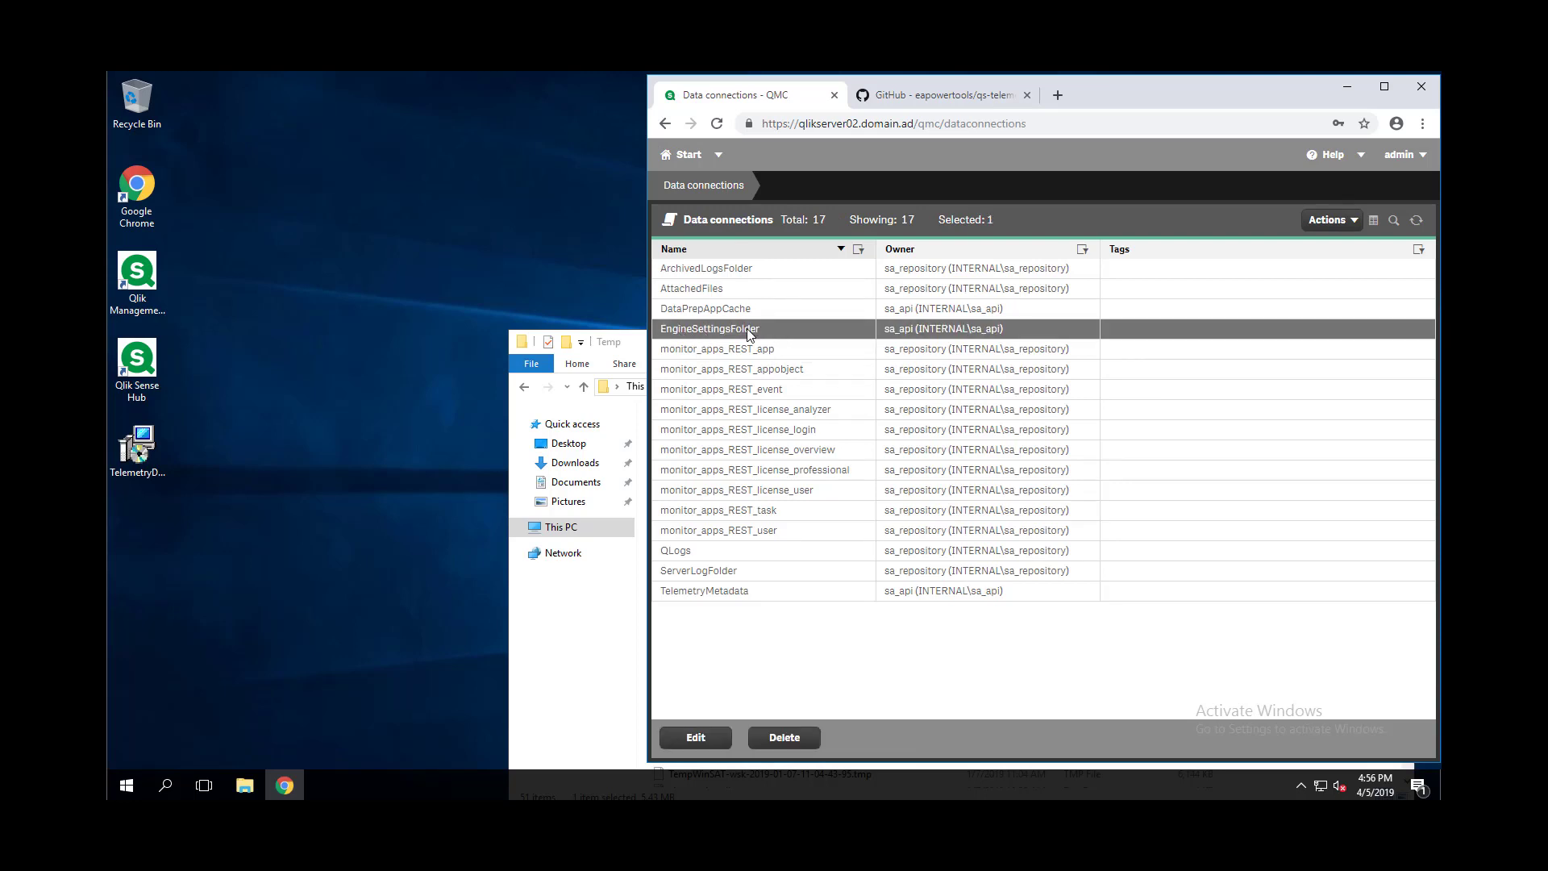
{"action": "double_click", "coordinate": [747, 329]}
{"action": "left_click_drag", "start_coordinate": [1035, 326], "coordinate": [1123, 329]}
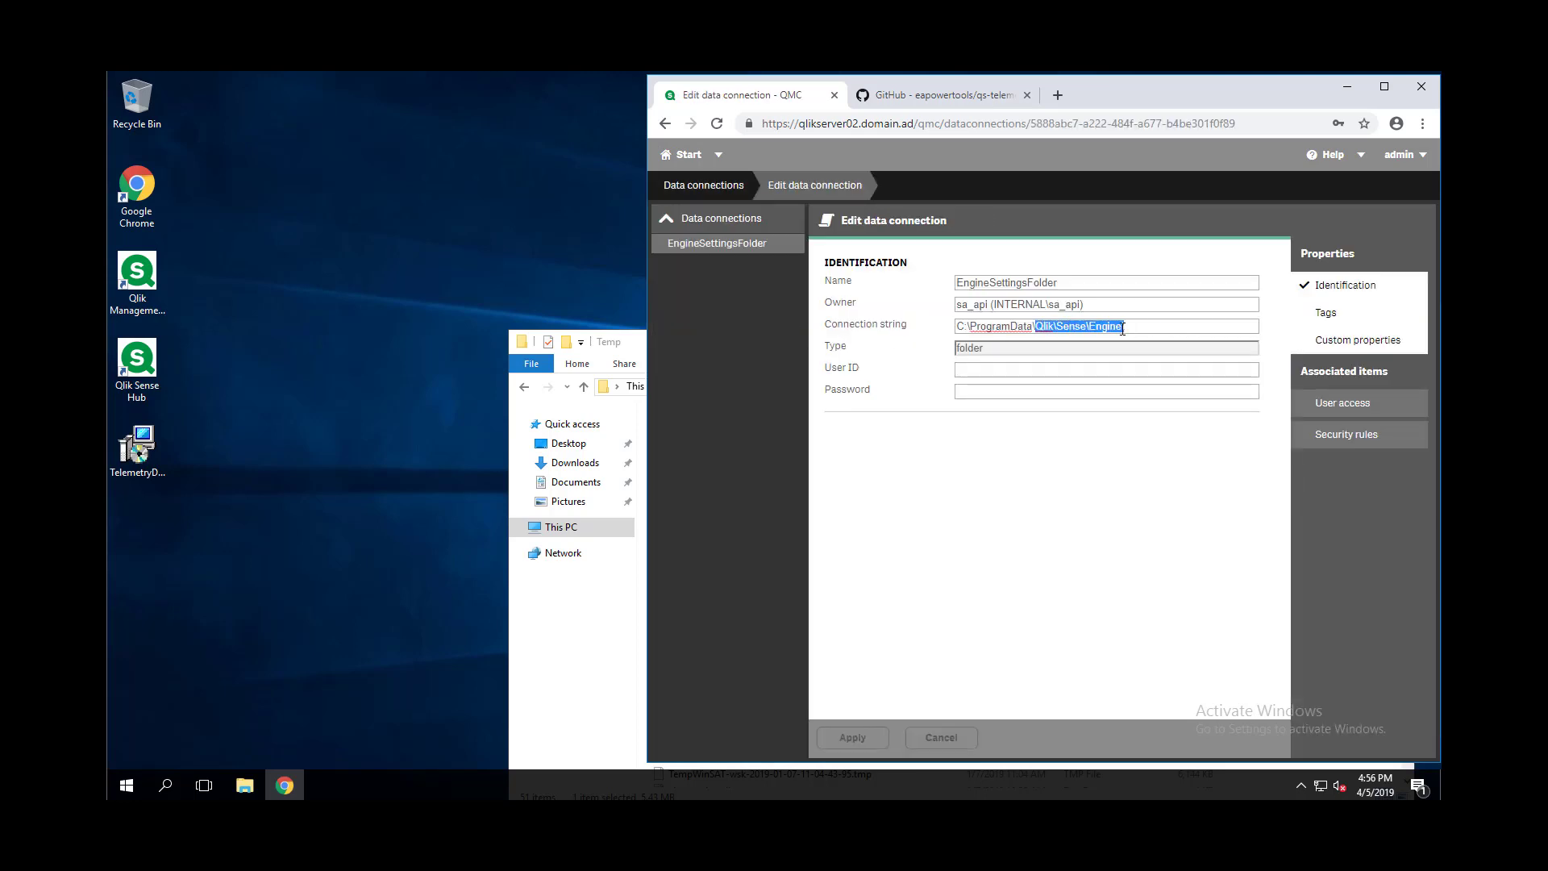
{"action": "left_click", "coordinate": [1140, 326]}
{"action": "left_click", "coordinate": [745, 219]}
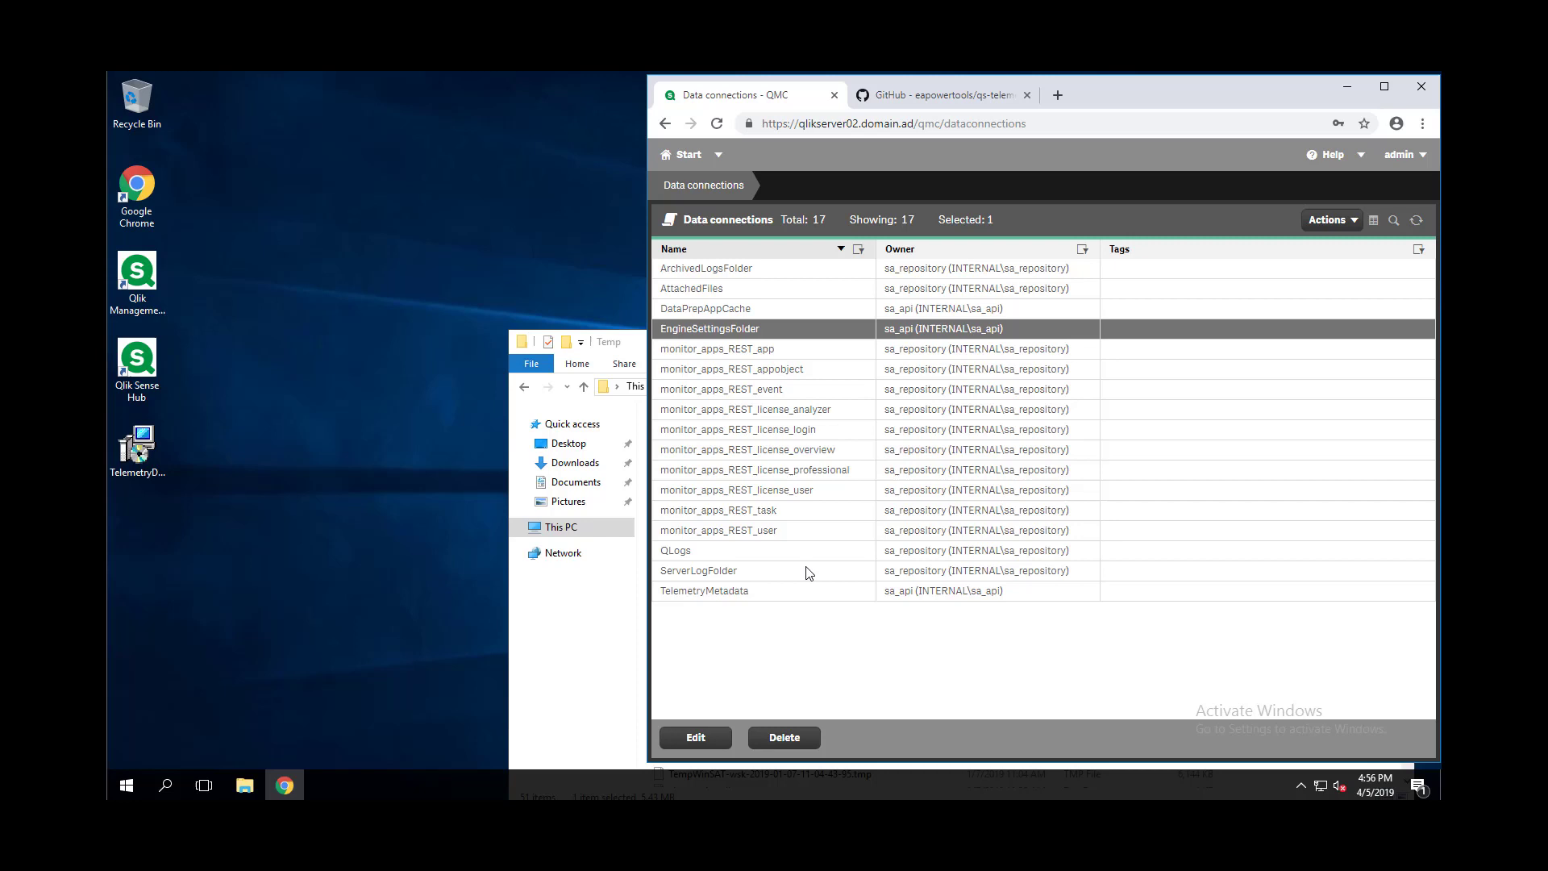
{"action": "double_click", "coordinate": [712, 594]}
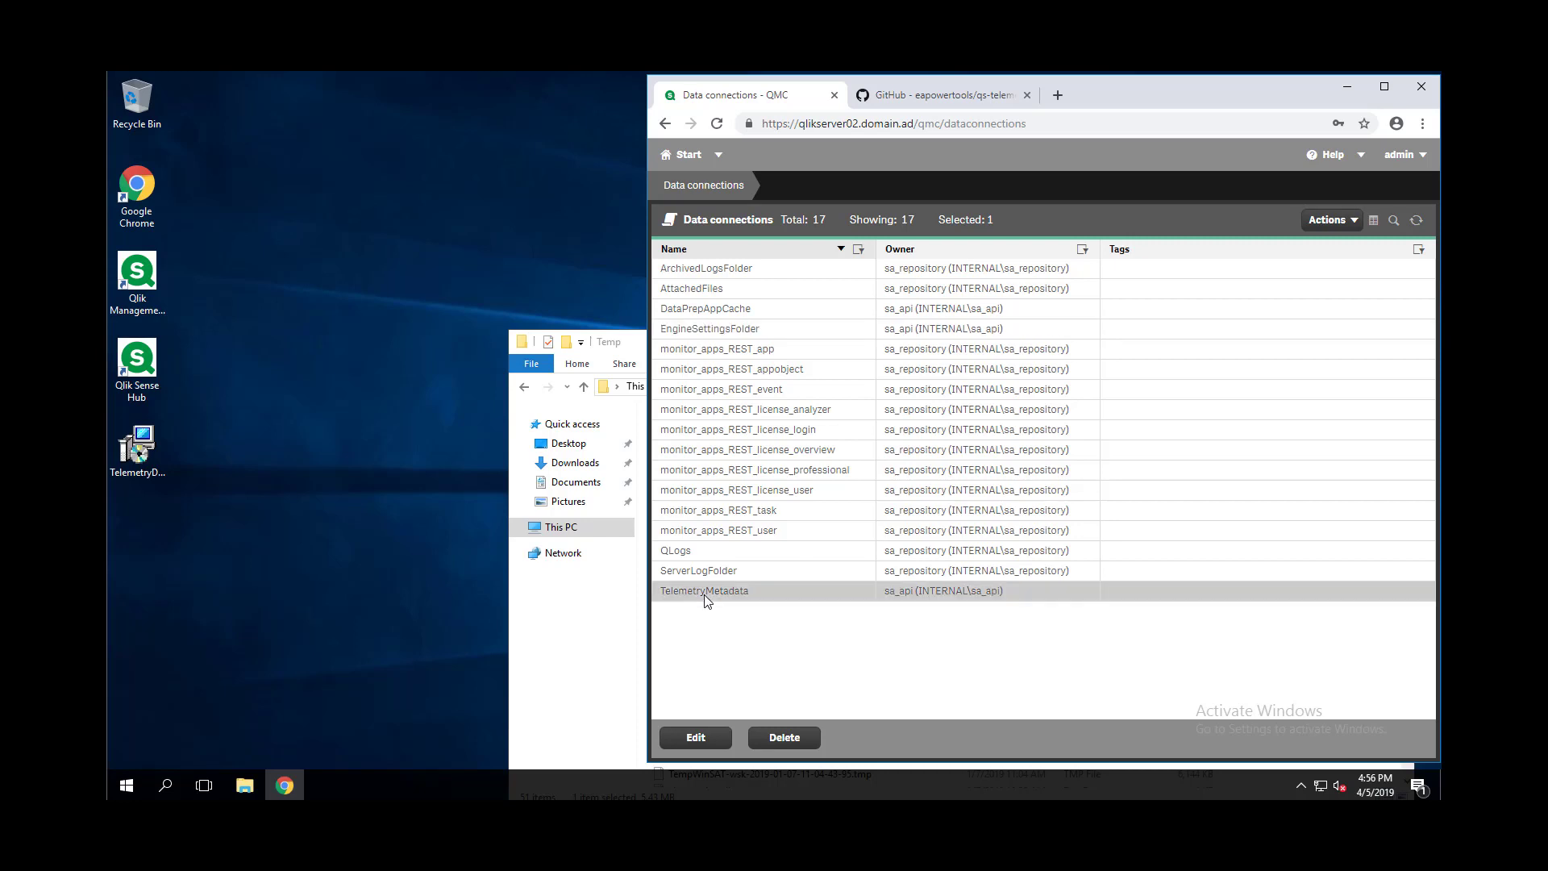
{"action": "left_click_drag", "start_coordinate": [1004, 324], "coordinate": [1254, 329]}
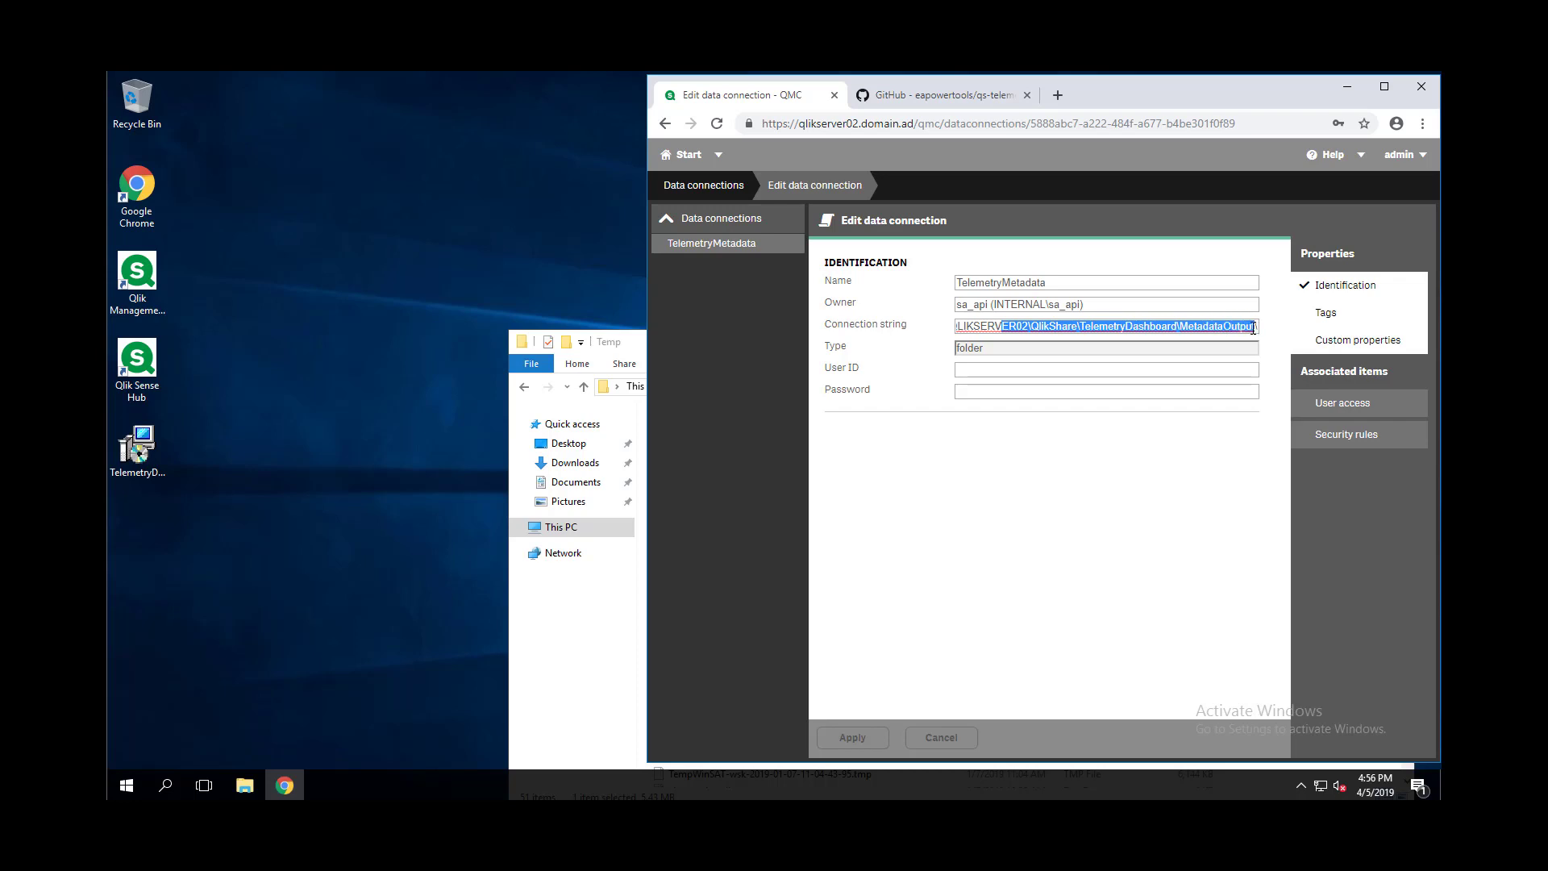
- Start the TelemetryDashboard-1-Generate-Metadata task from the Tasks list
{"action": "left_click", "coordinate": [684, 161]}
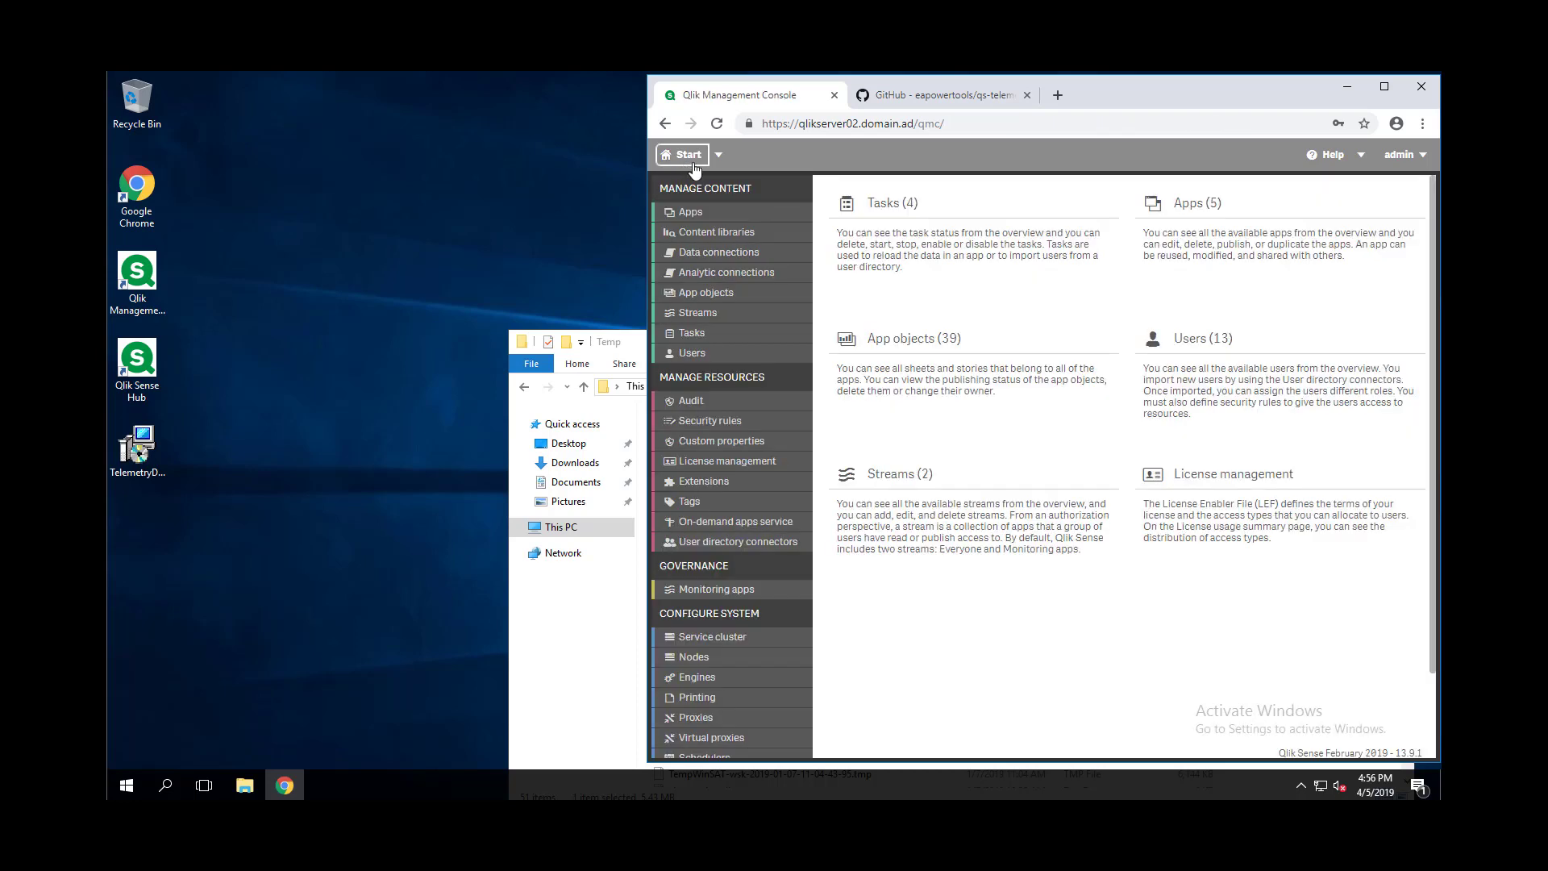
{"action": "left_click", "coordinate": [909, 233]}
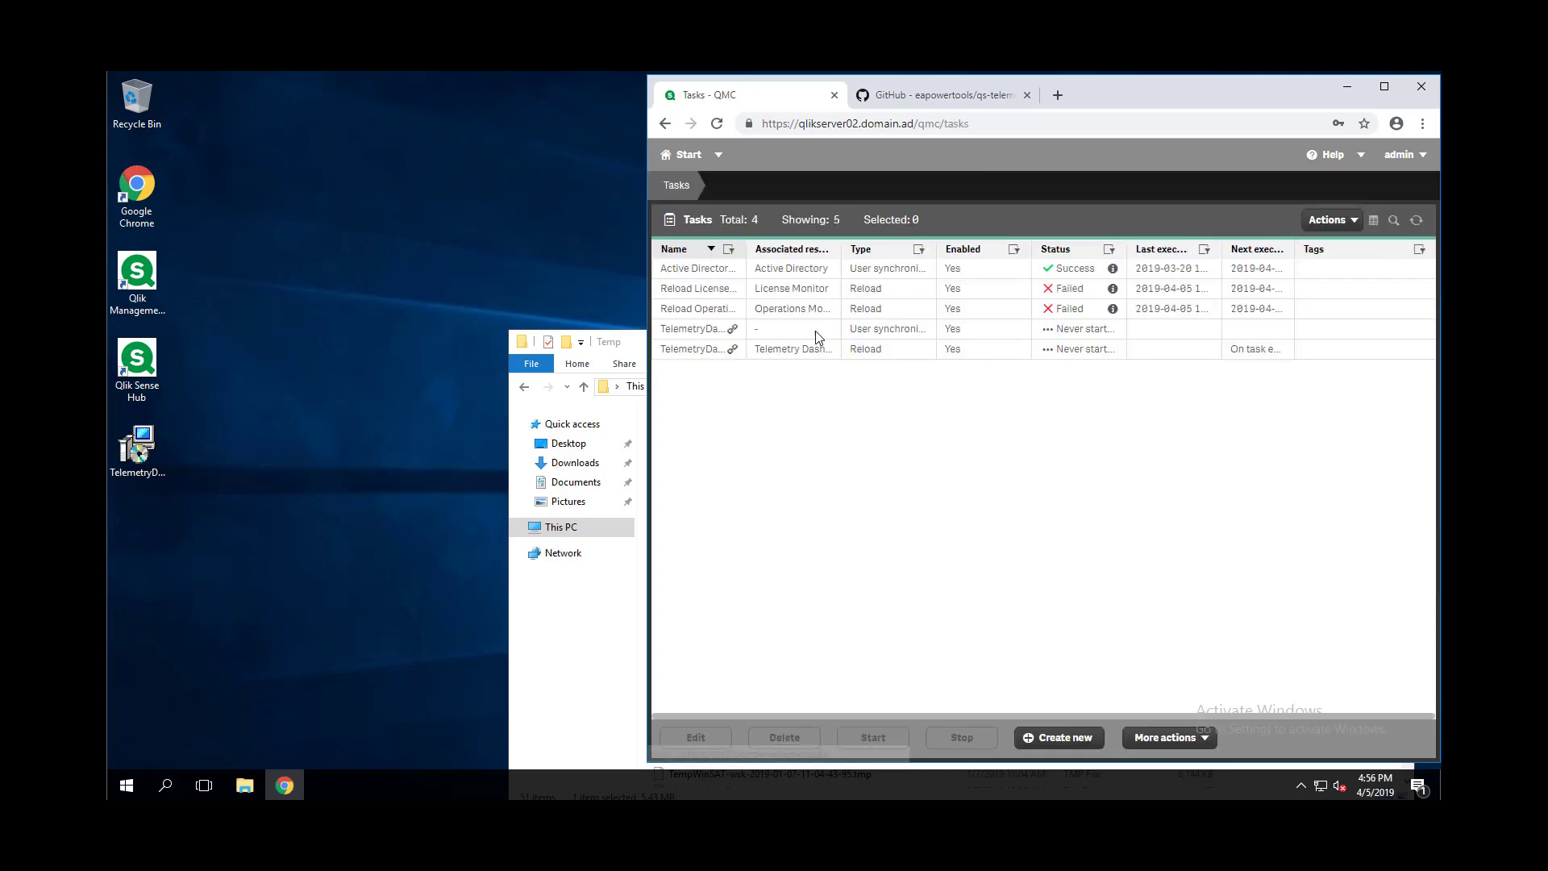
{"action": "double_click", "coordinate": [753, 246]}
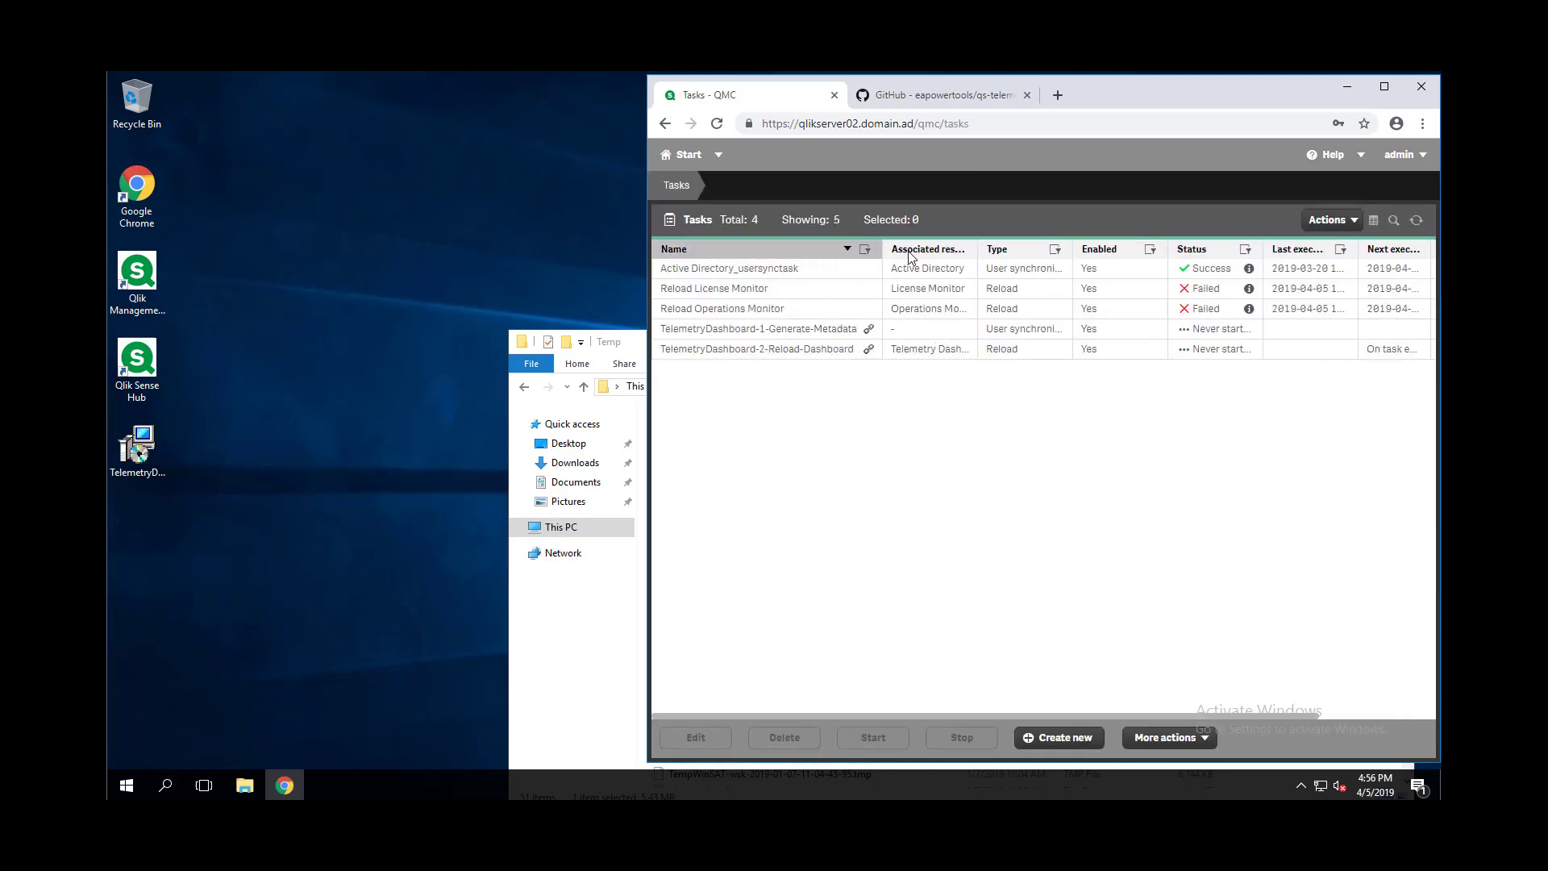
{"action": "left_click", "coordinate": [725, 333]}
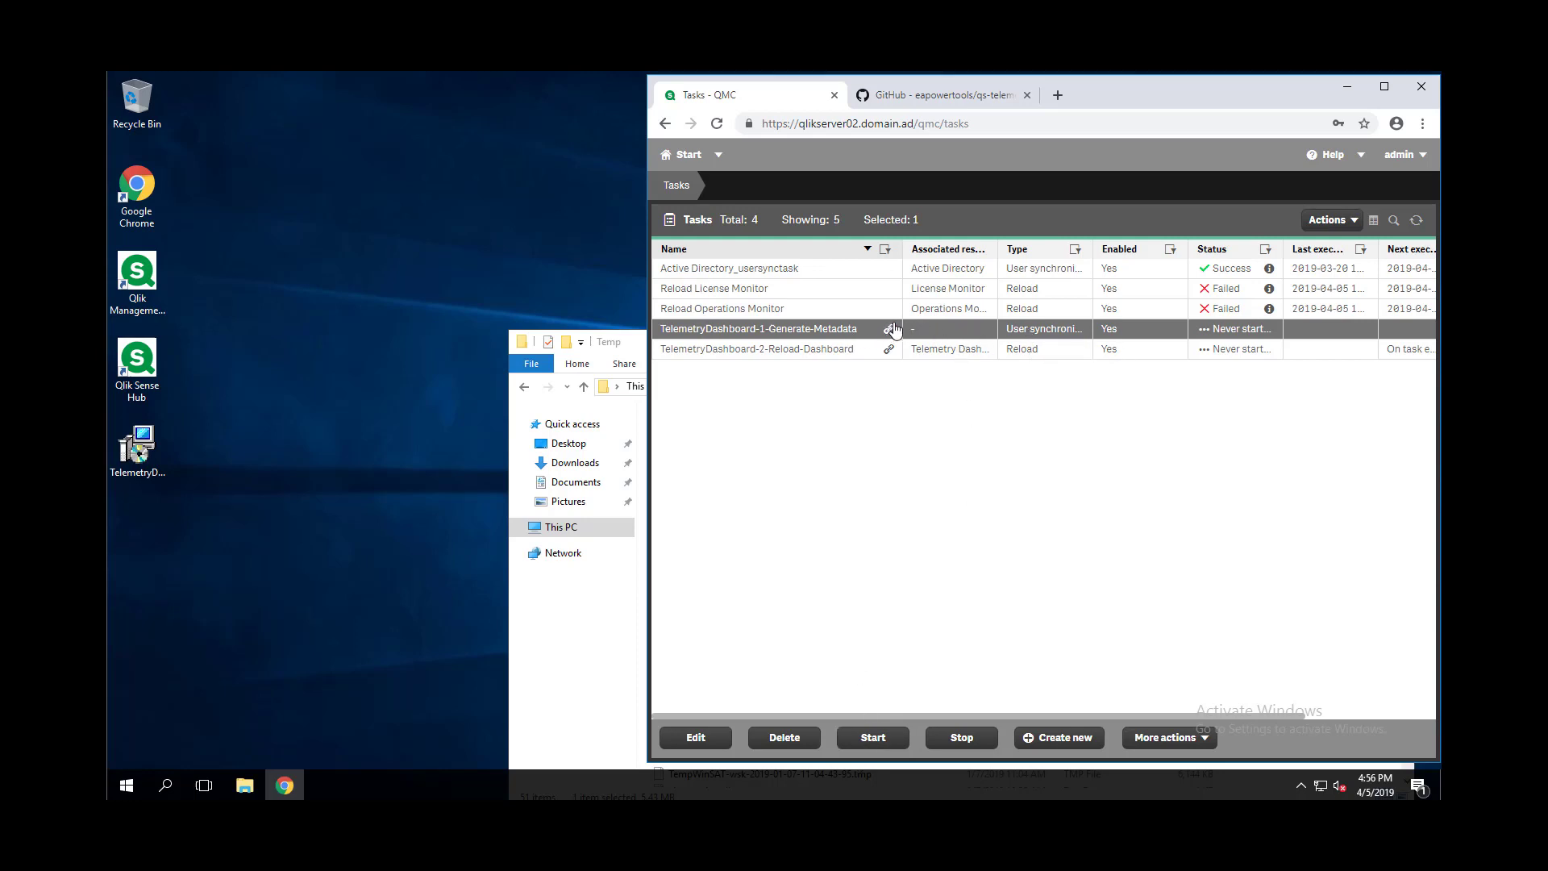
{"action": "left_click", "coordinate": [863, 740]}
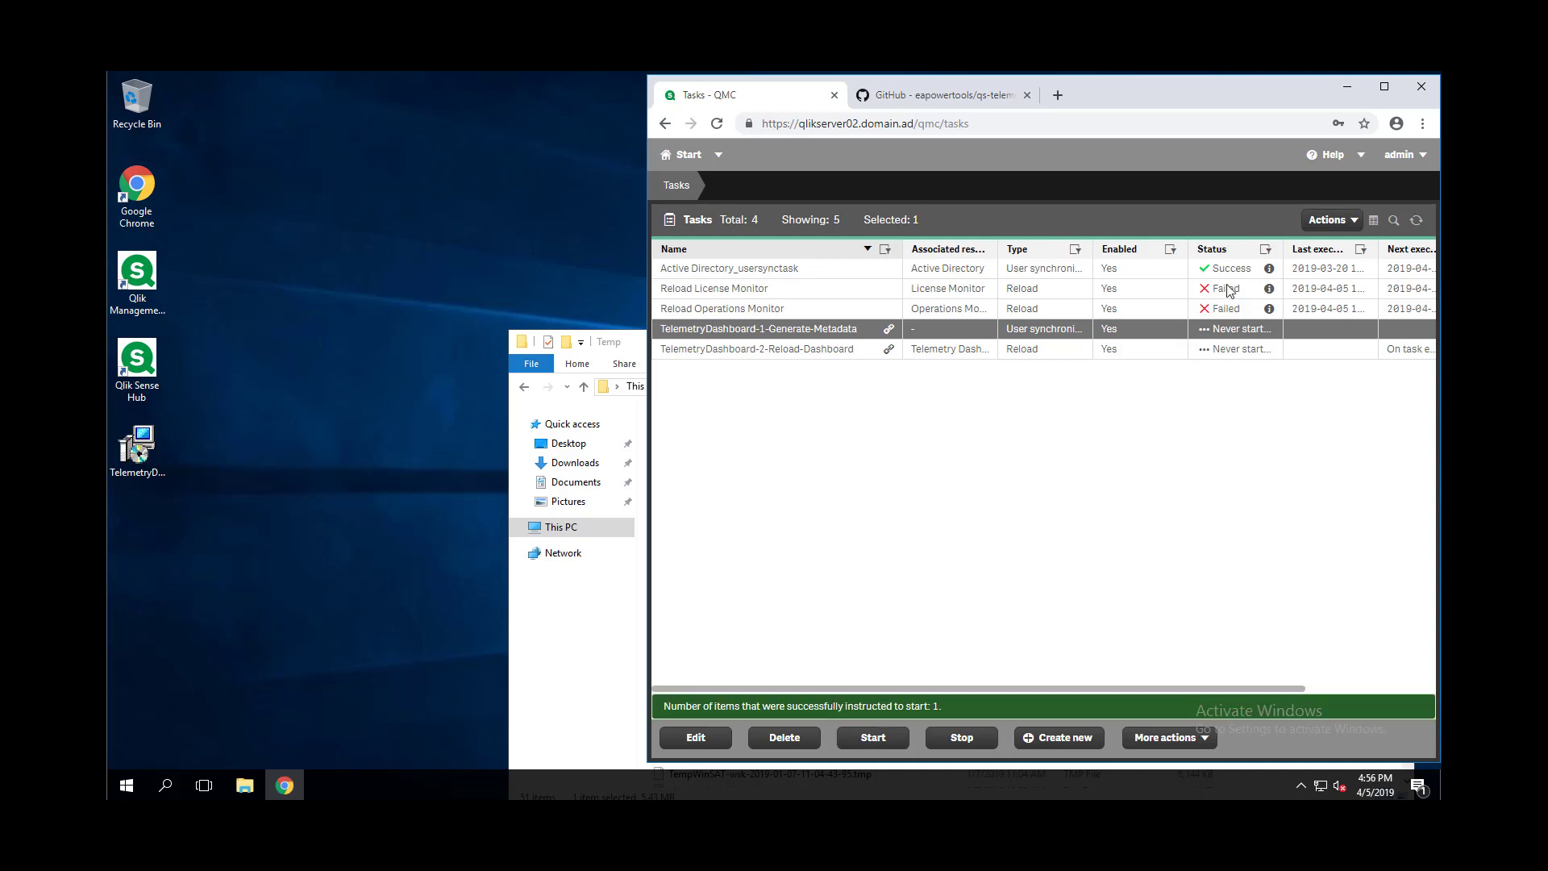
- Refresh until Generate-Metadata shows Success, then select TelemetryDashboard-2-Reload-Dashboard
{"action": "left_click", "coordinate": [1417, 221]}
{"action": "left_click", "coordinate": [1417, 221]}
{"action": "left_click", "coordinate": [1417, 221]}
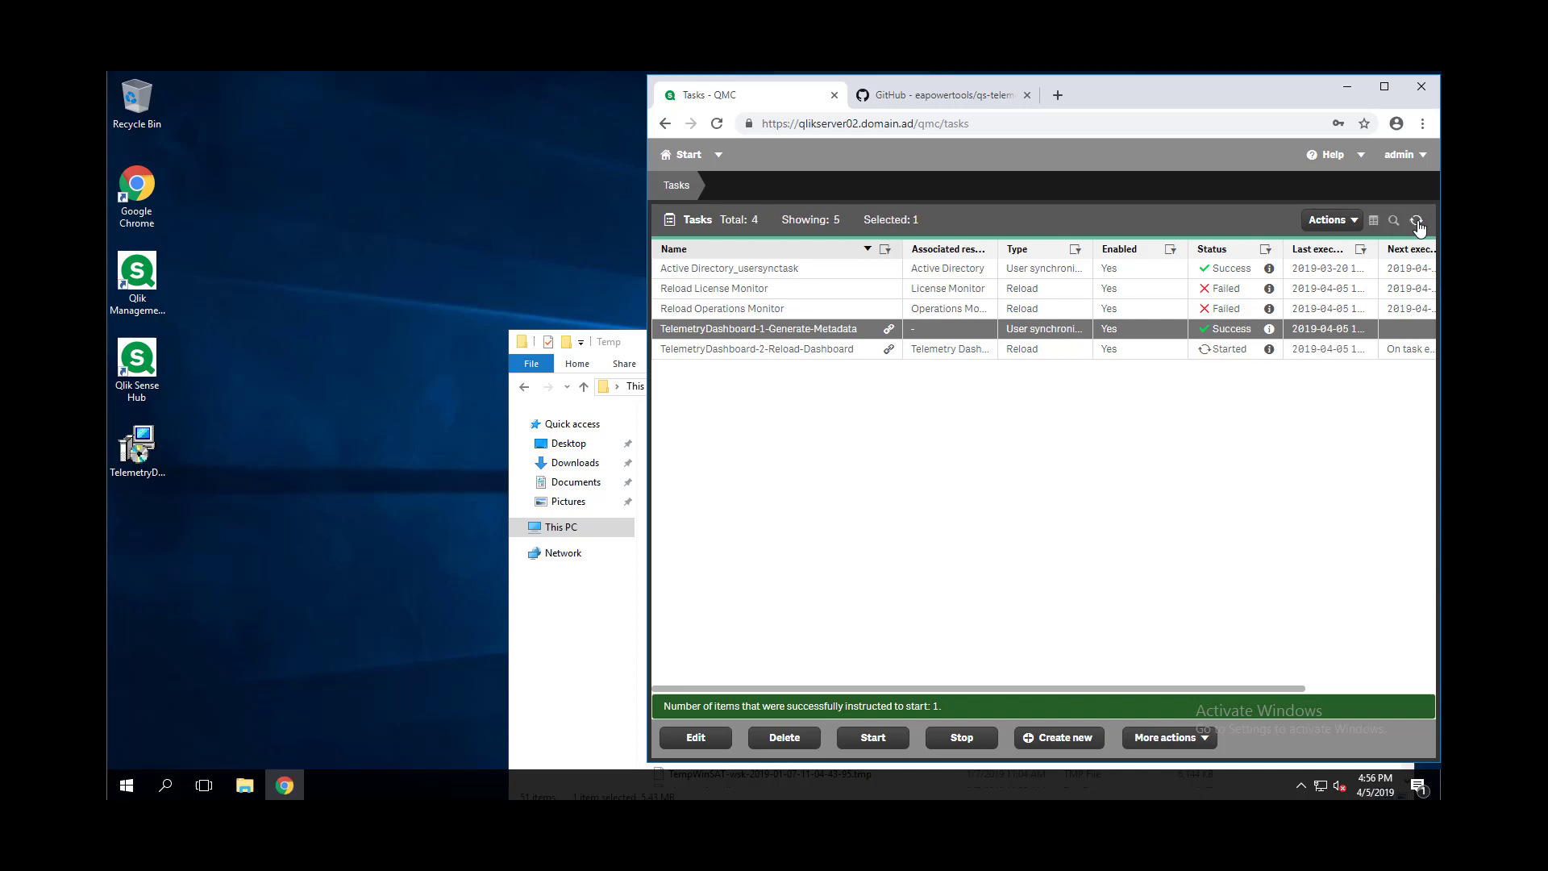
{"action": "left_click", "coordinate": [1416, 221]}
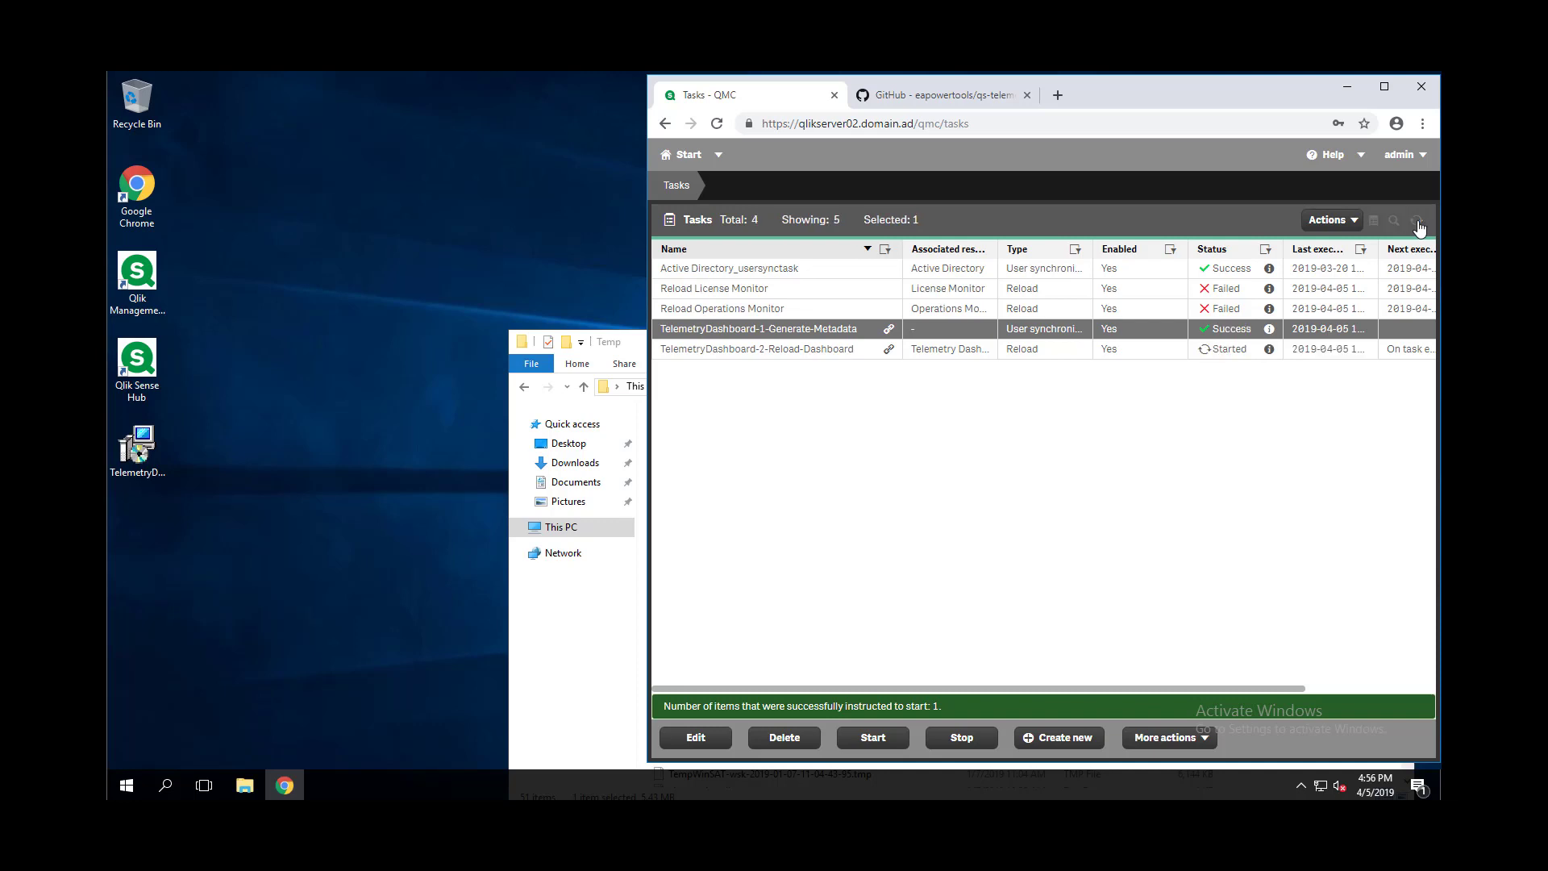
{"action": "left_click", "coordinate": [898, 95]}
{"action": "left_click", "coordinate": [768, 91]}
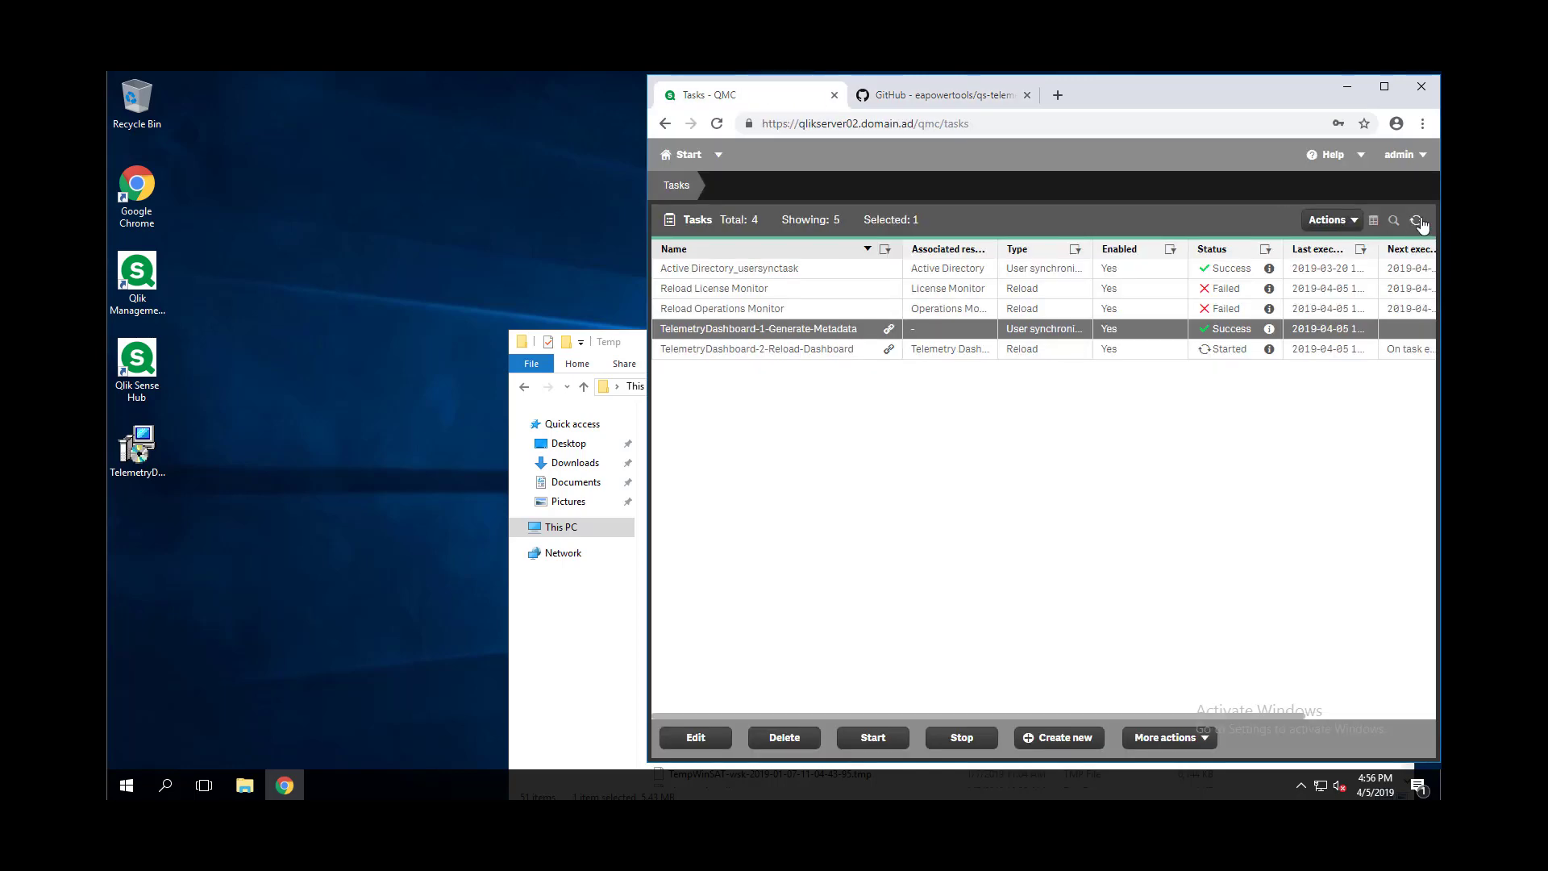
{"action": "left_click", "coordinate": [773, 349]}
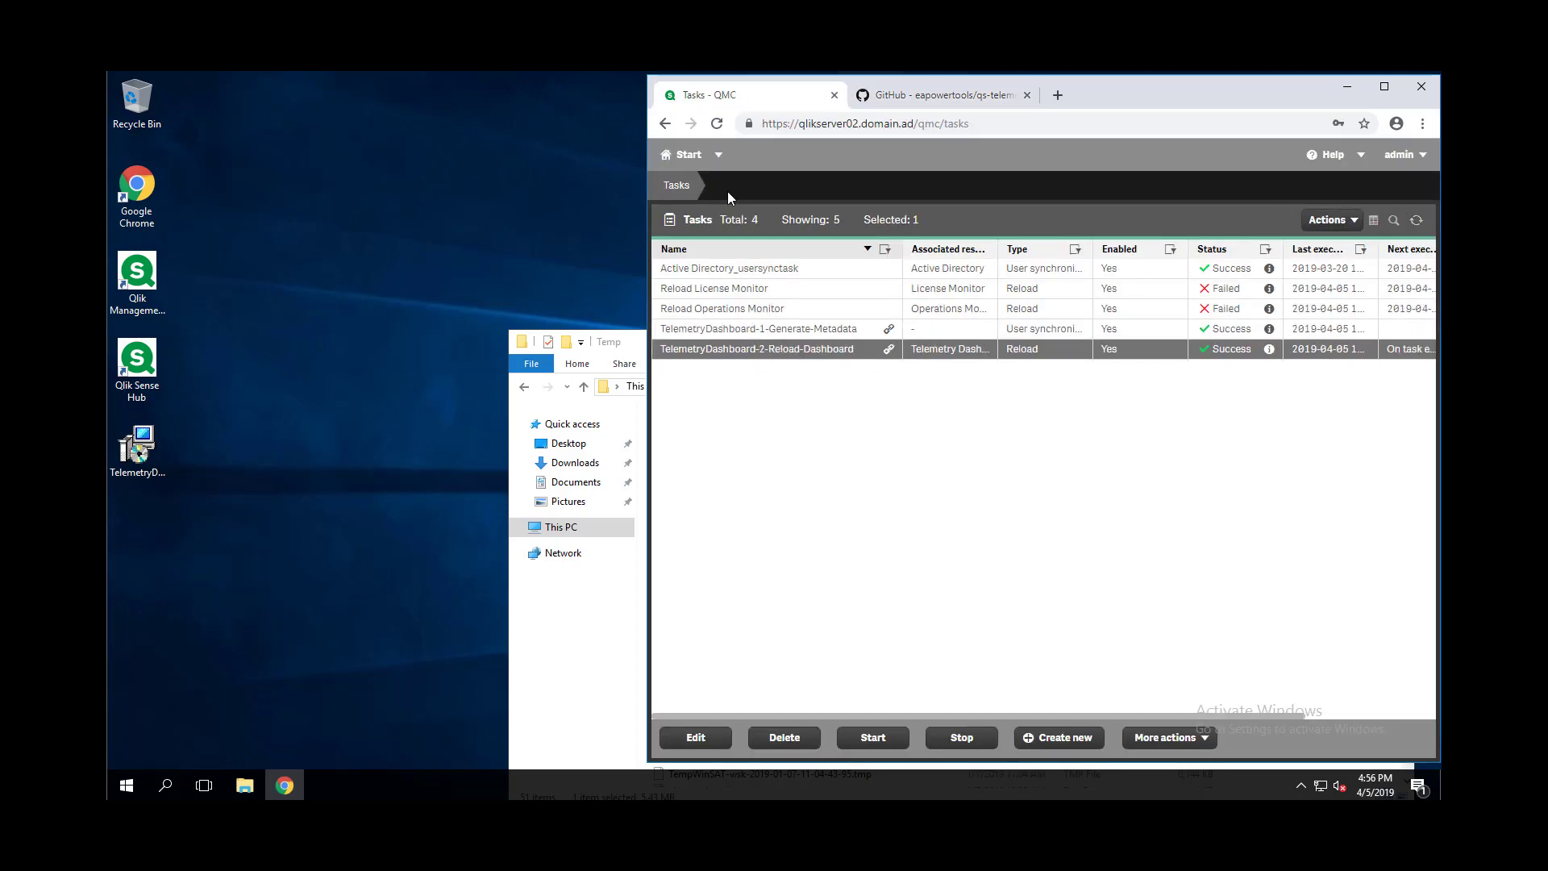
- From the console start page, open the hub's Monitoring apps stream, then view the personal Work apps
{"action": "left_click", "coordinate": [694, 156]}
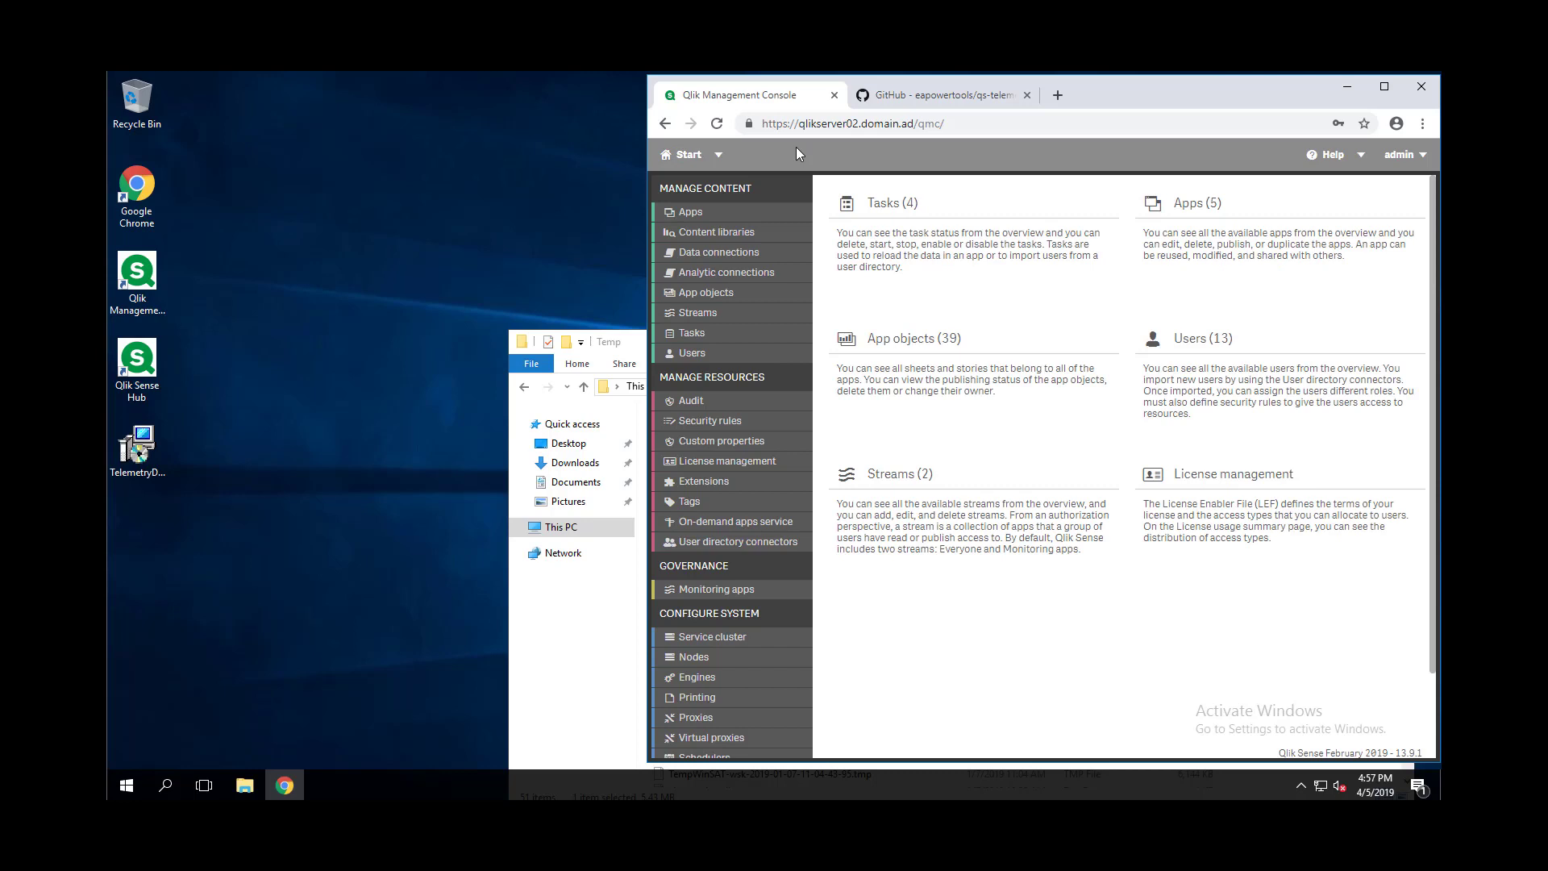
{"action": "left_click", "coordinate": [743, 592]}
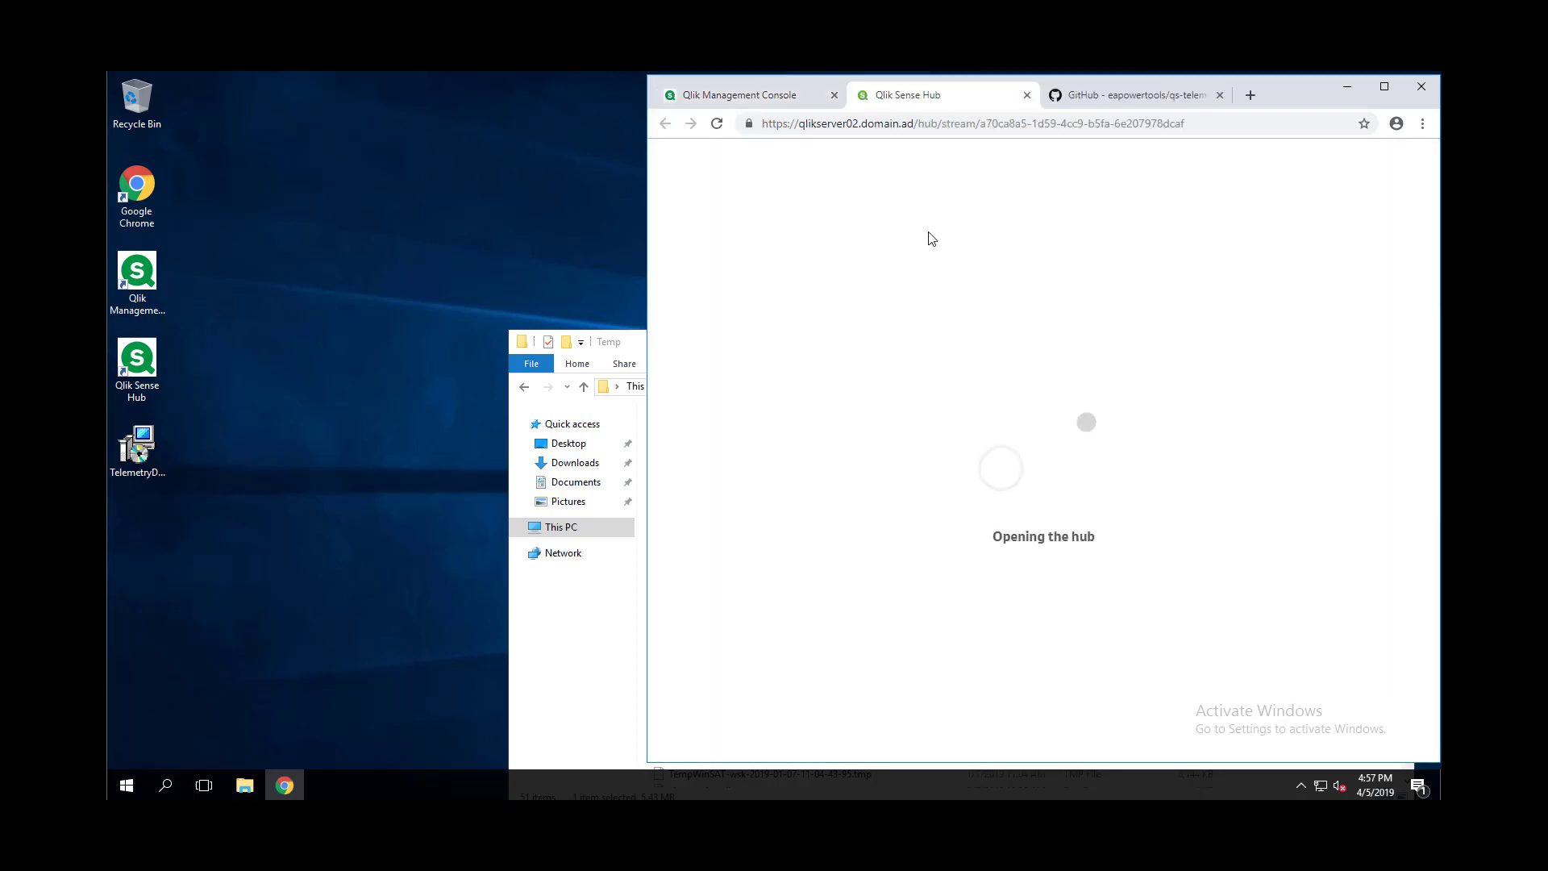
{"action": "left_click", "coordinate": [713, 274]}
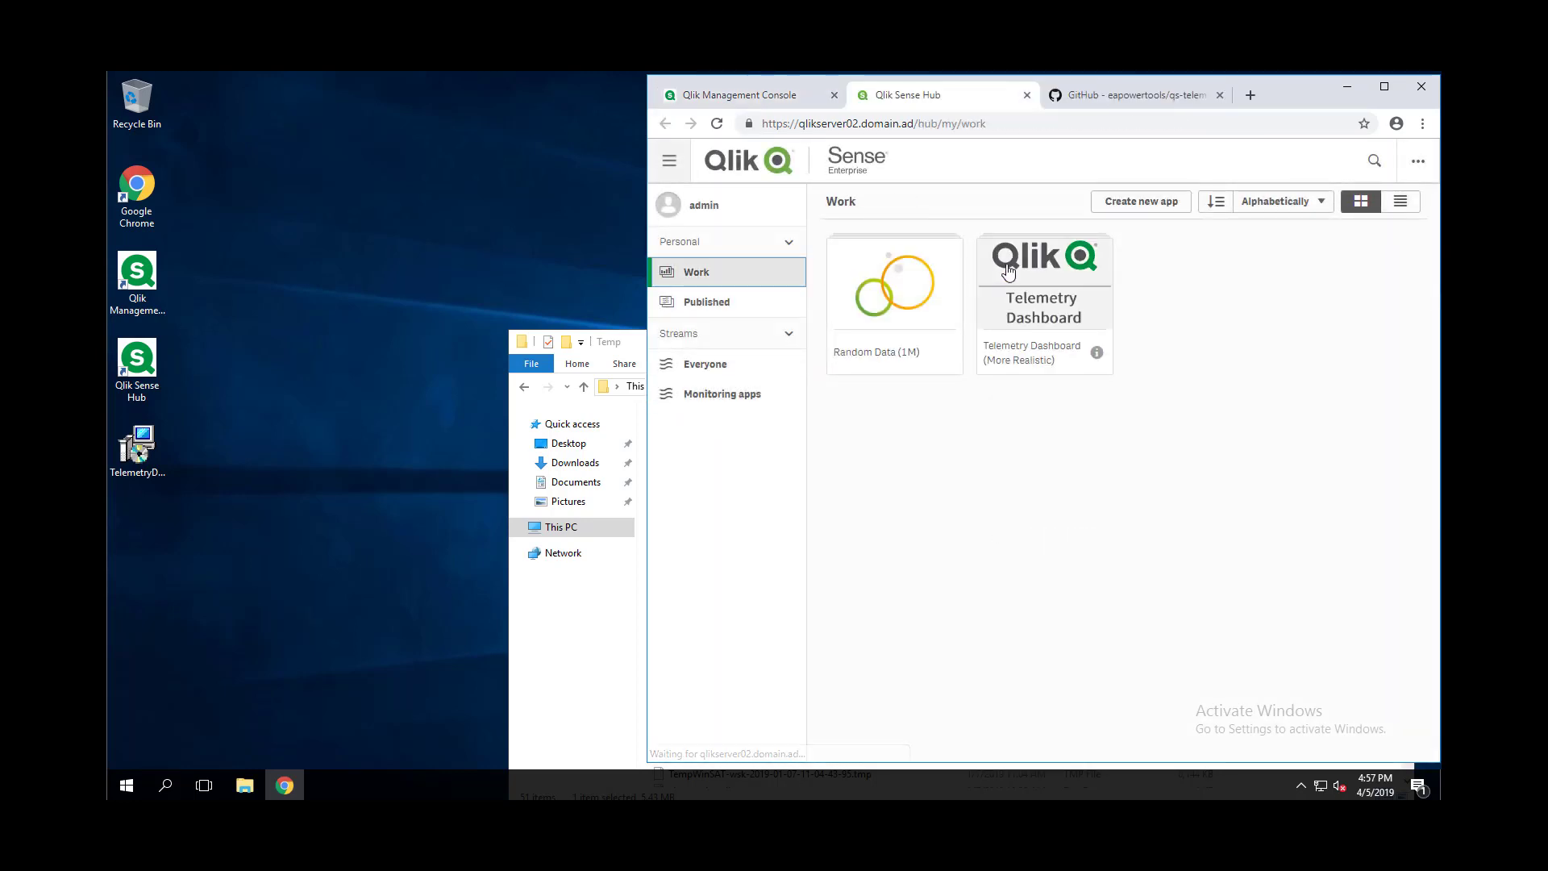
- Back in QMC Apps, publish Telemetry Dashboard to the Monitoring apps stream
{"action": "left_click", "coordinate": [750, 95]}
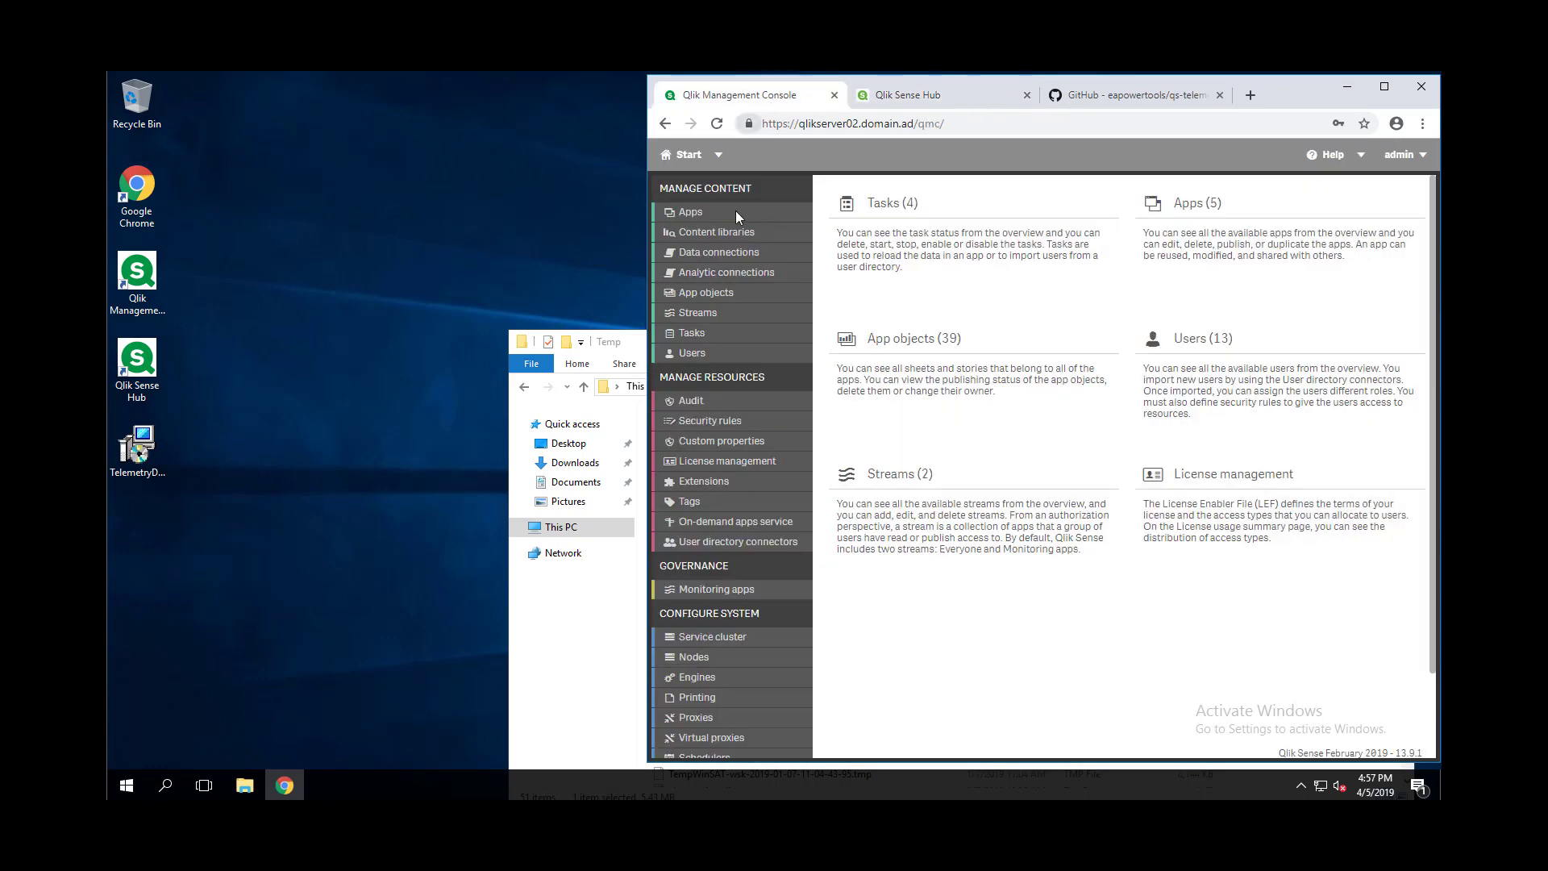
{"action": "left_click", "coordinate": [735, 211]}
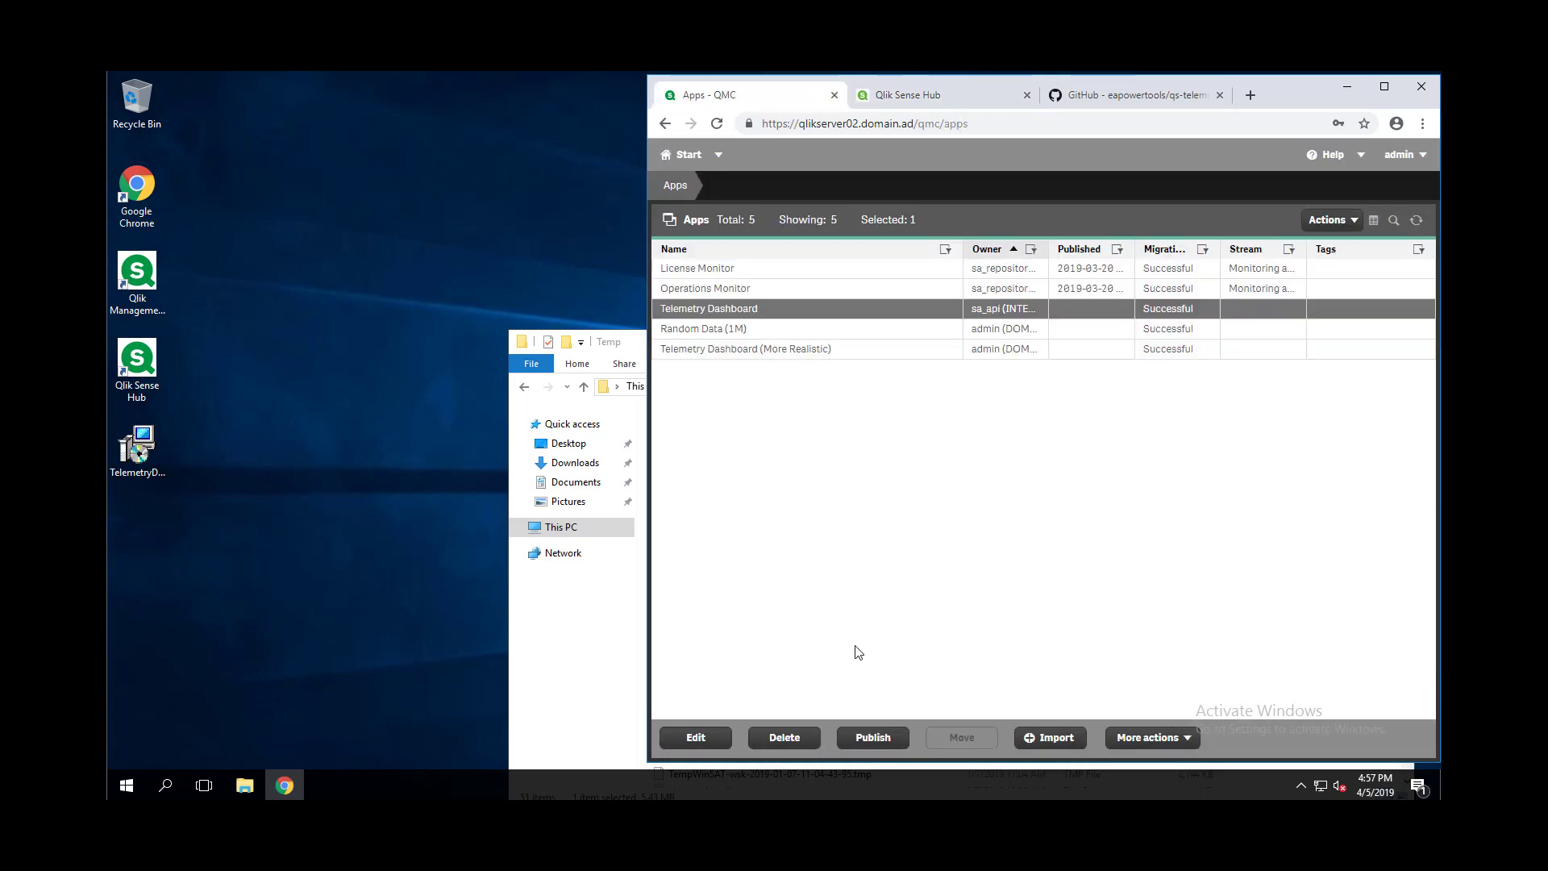
{"action": "left_click", "coordinate": [873, 737]}
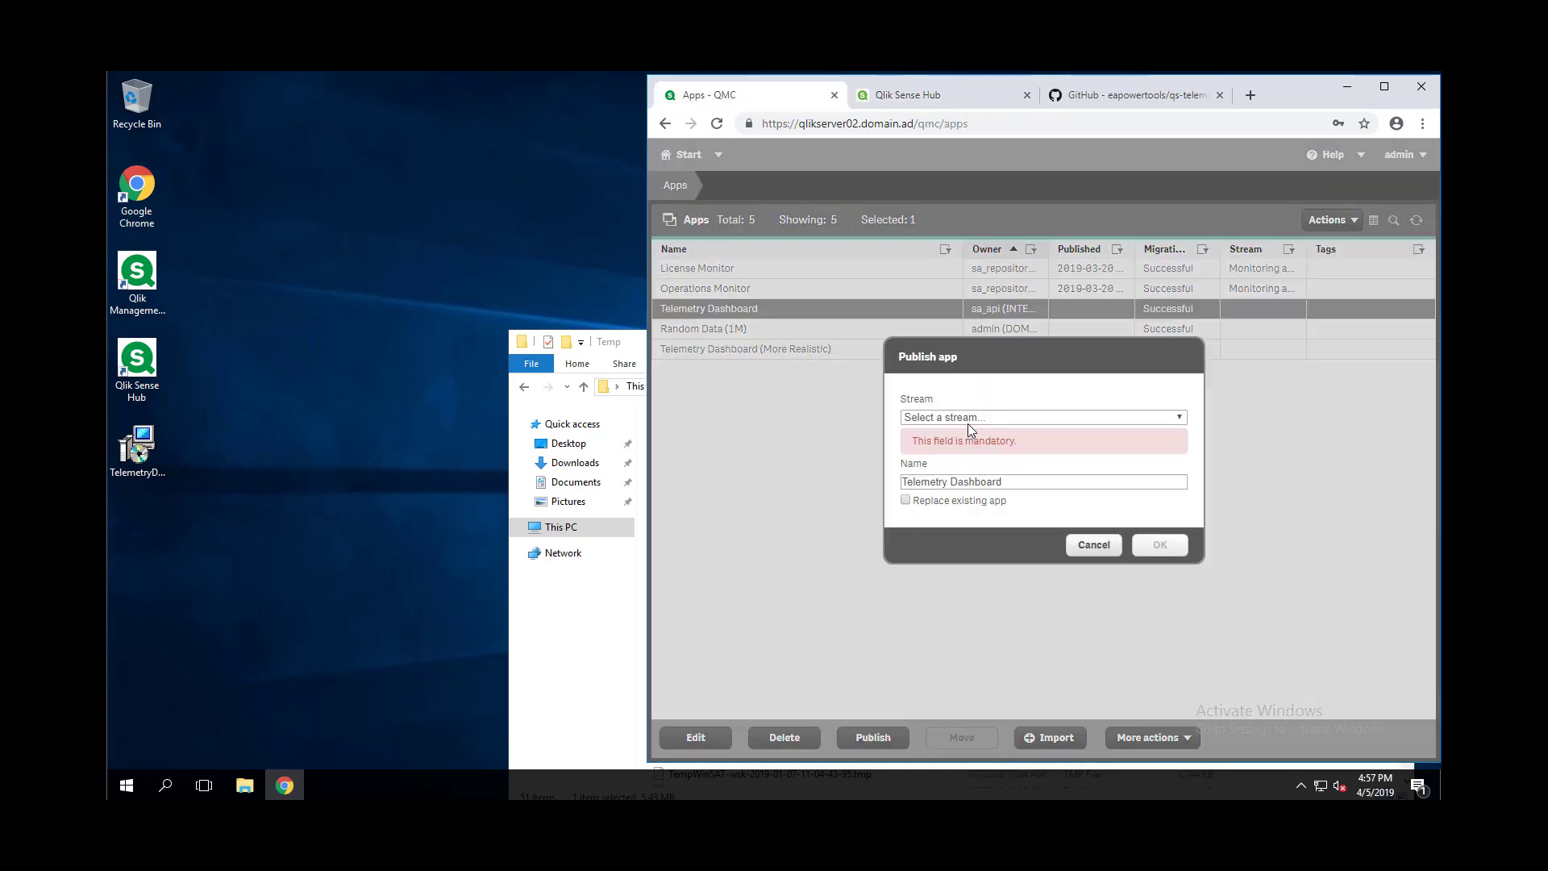
{"action": "left_click", "coordinate": [968, 420]}
{"action": "left_click", "coordinate": [964, 460]}
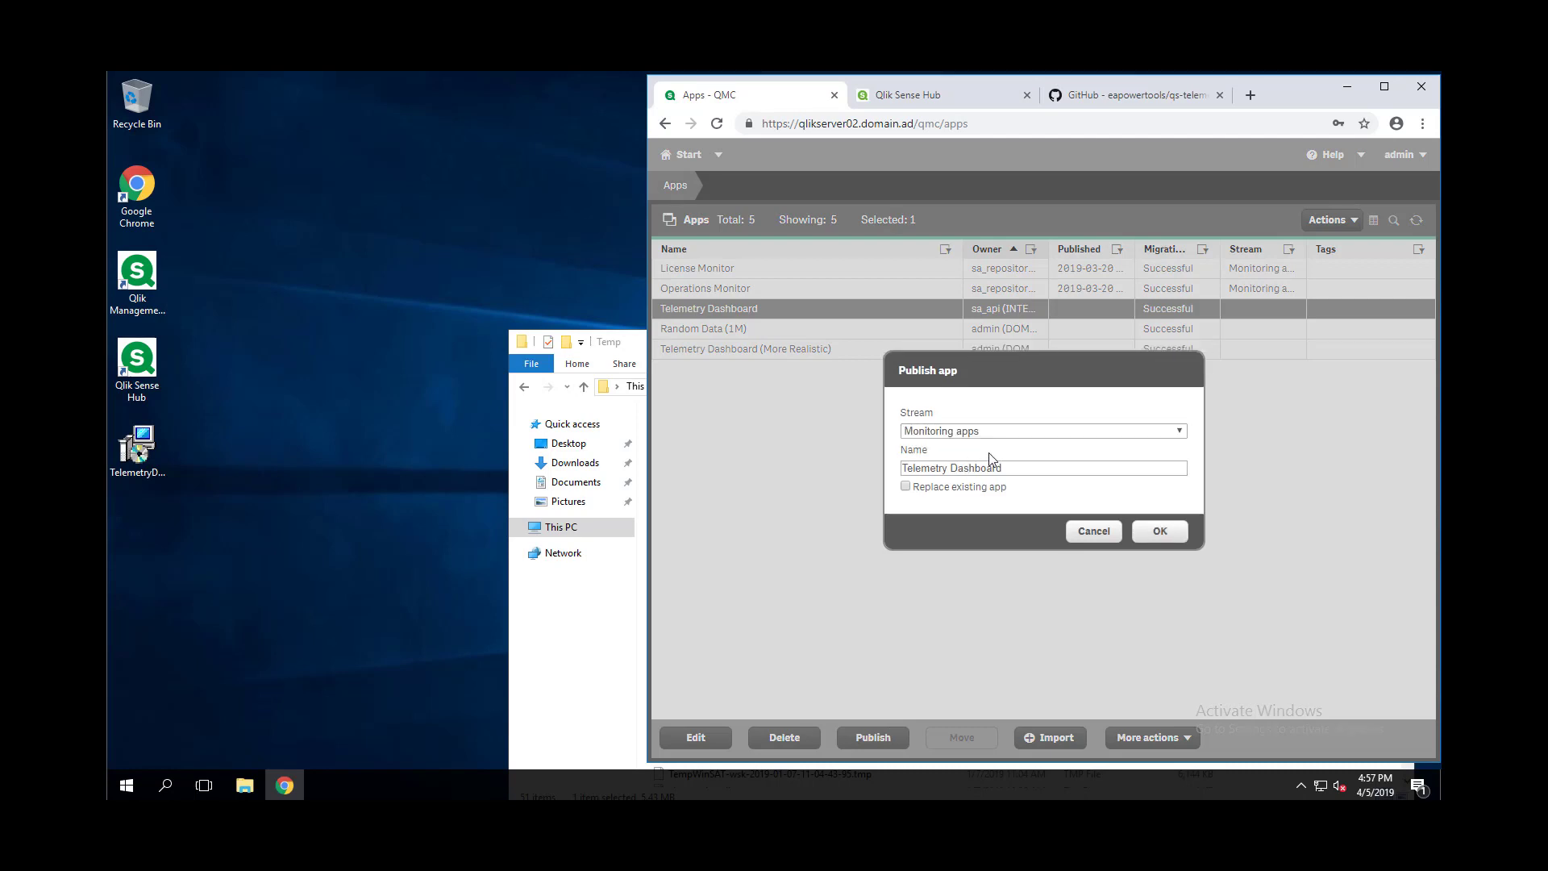
{"action": "left_click", "coordinate": [1159, 531]}
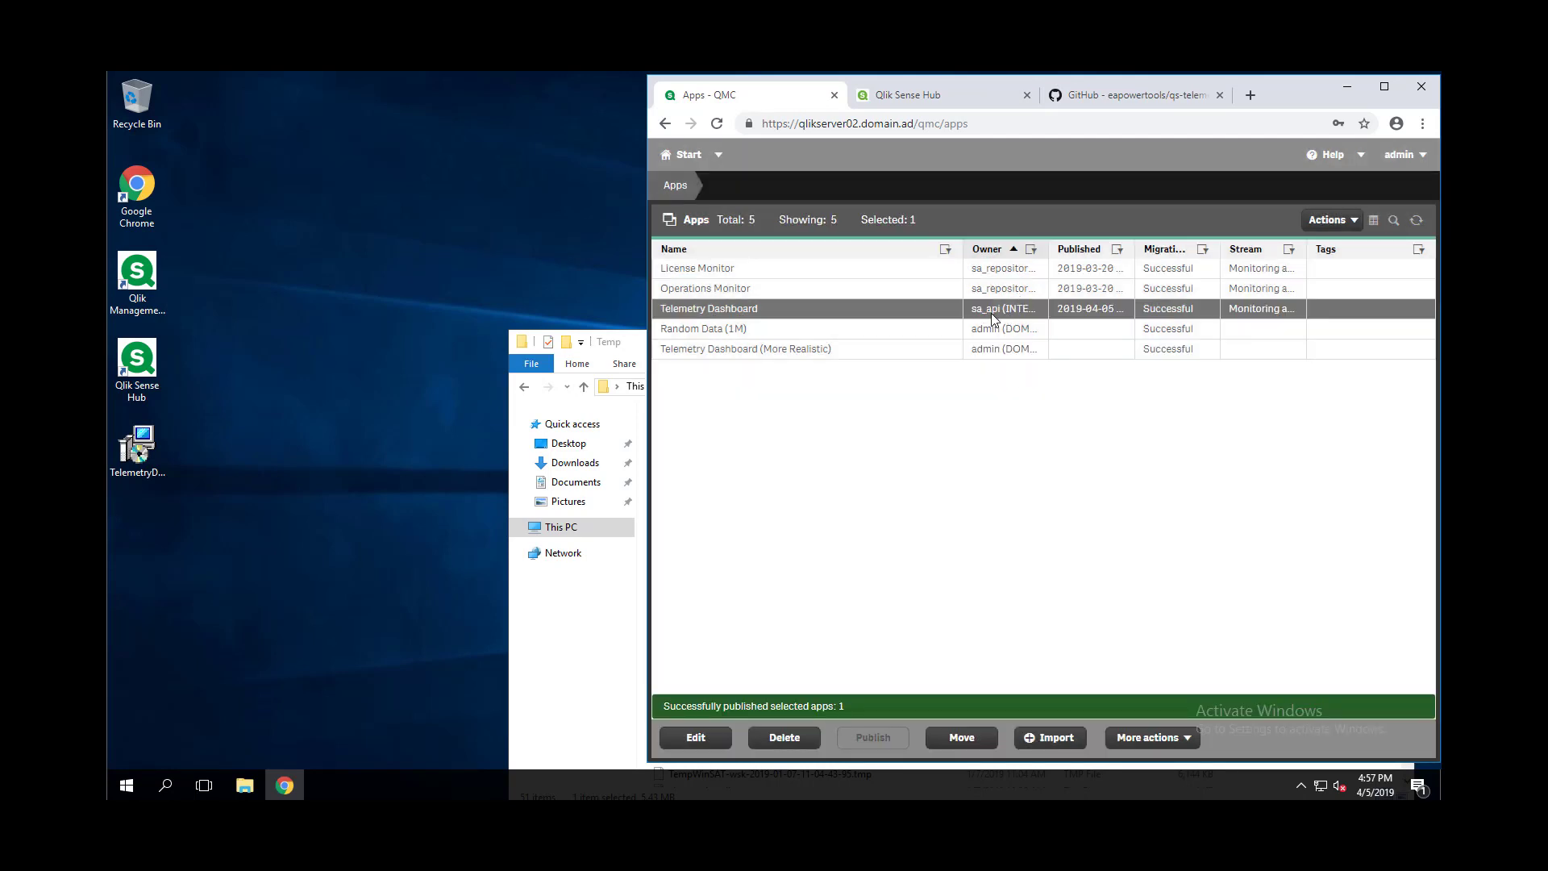
- Open Telemetry Dashboard's Dashboard sheet from Monitoring apps, showing 0 errors, 6 apps, 1 user, and widen the window
{"action": "left_click", "coordinate": [903, 97]}
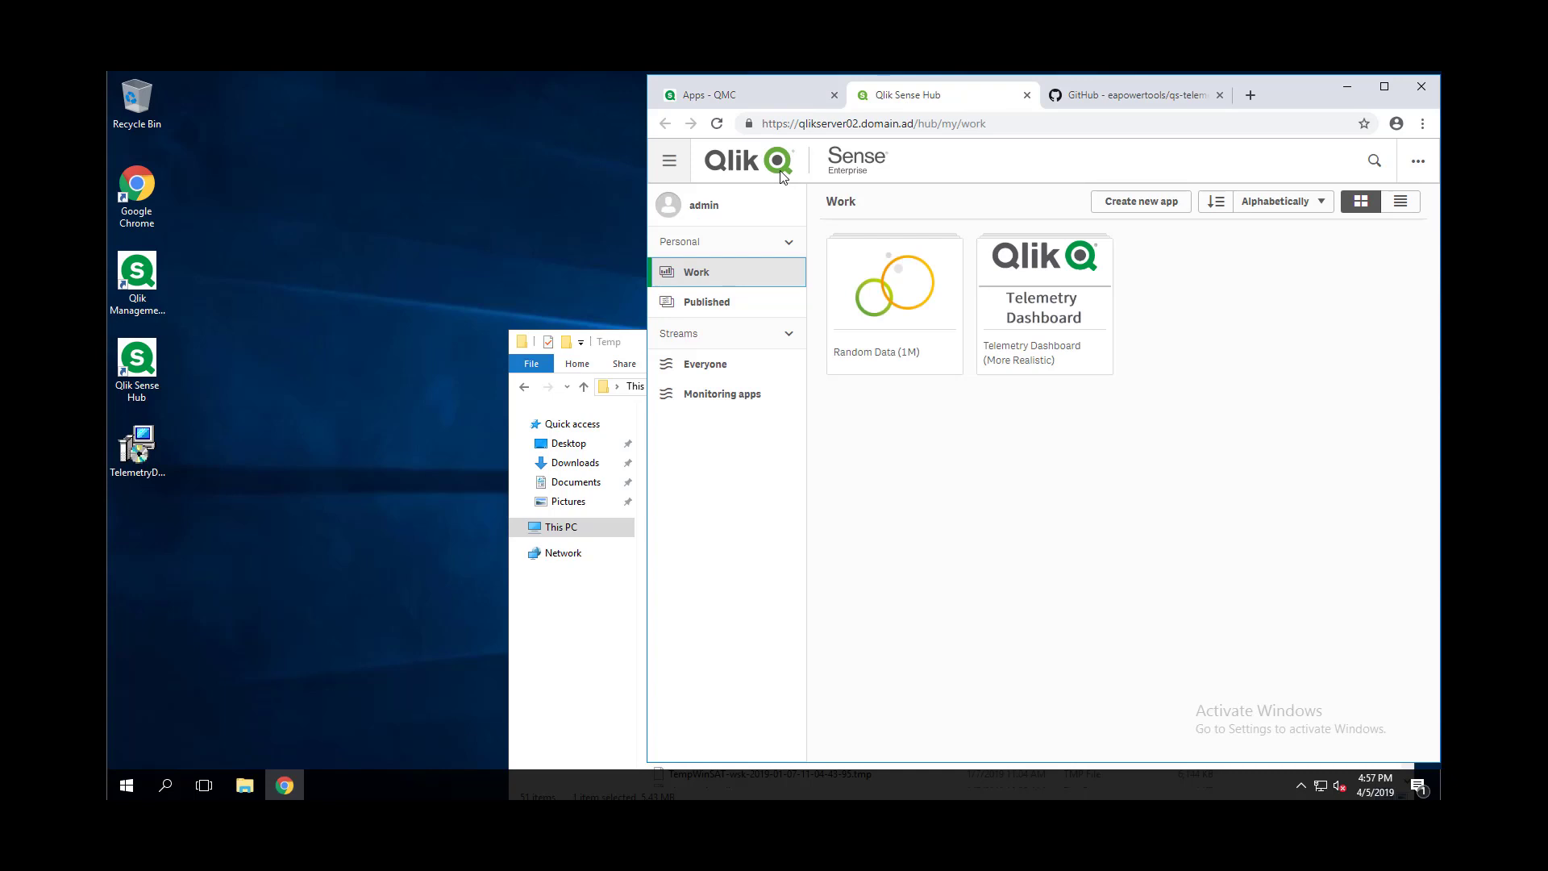
{"action": "left_click", "coordinate": [714, 394]}
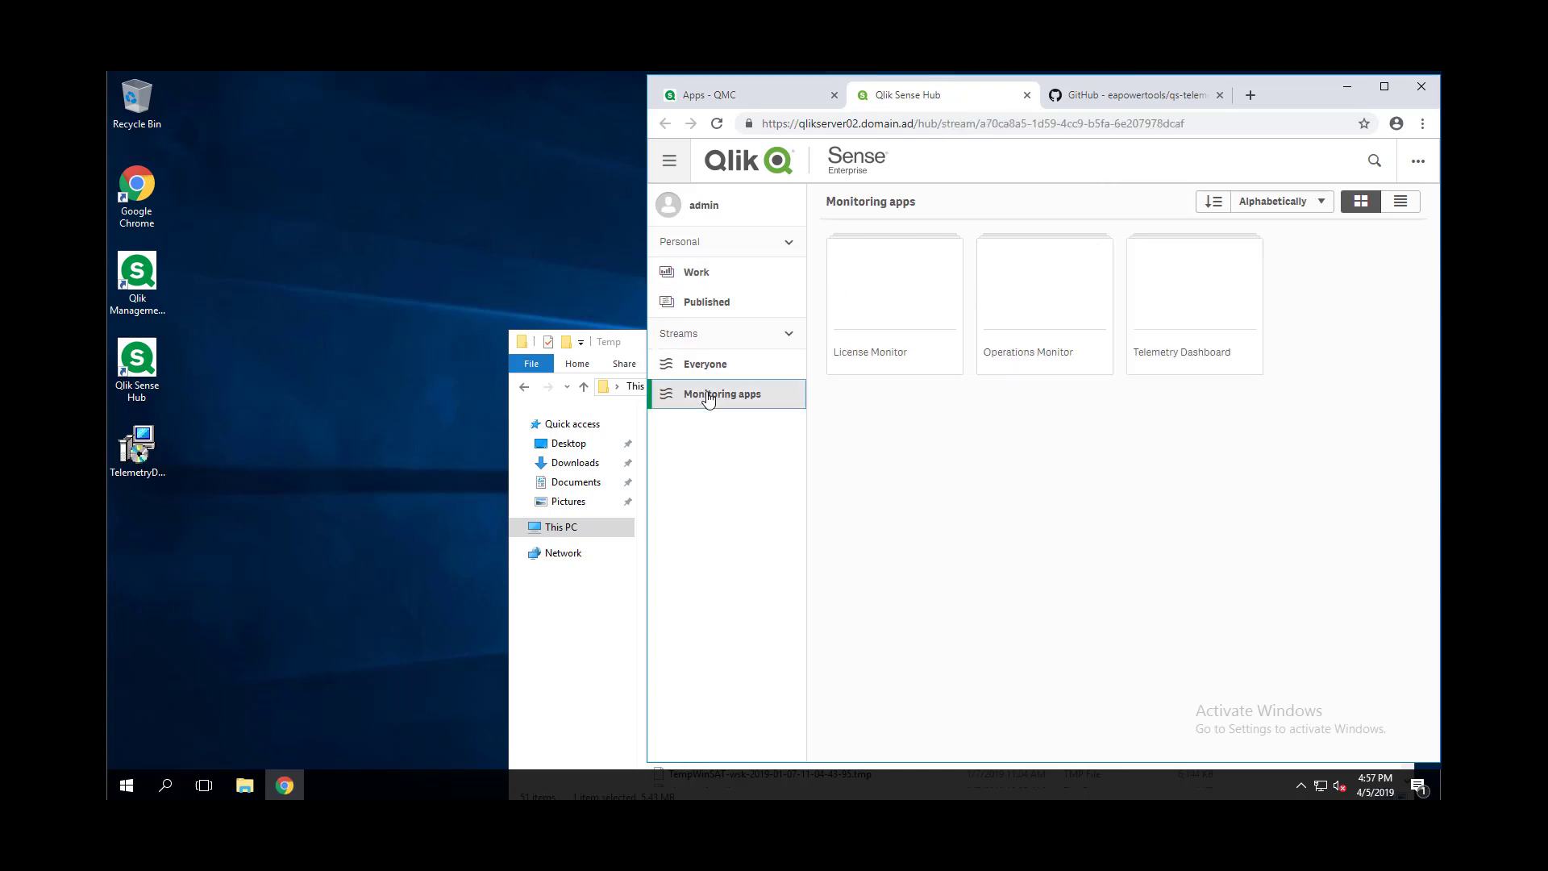
{"action": "left_click", "coordinate": [1218, 292]}
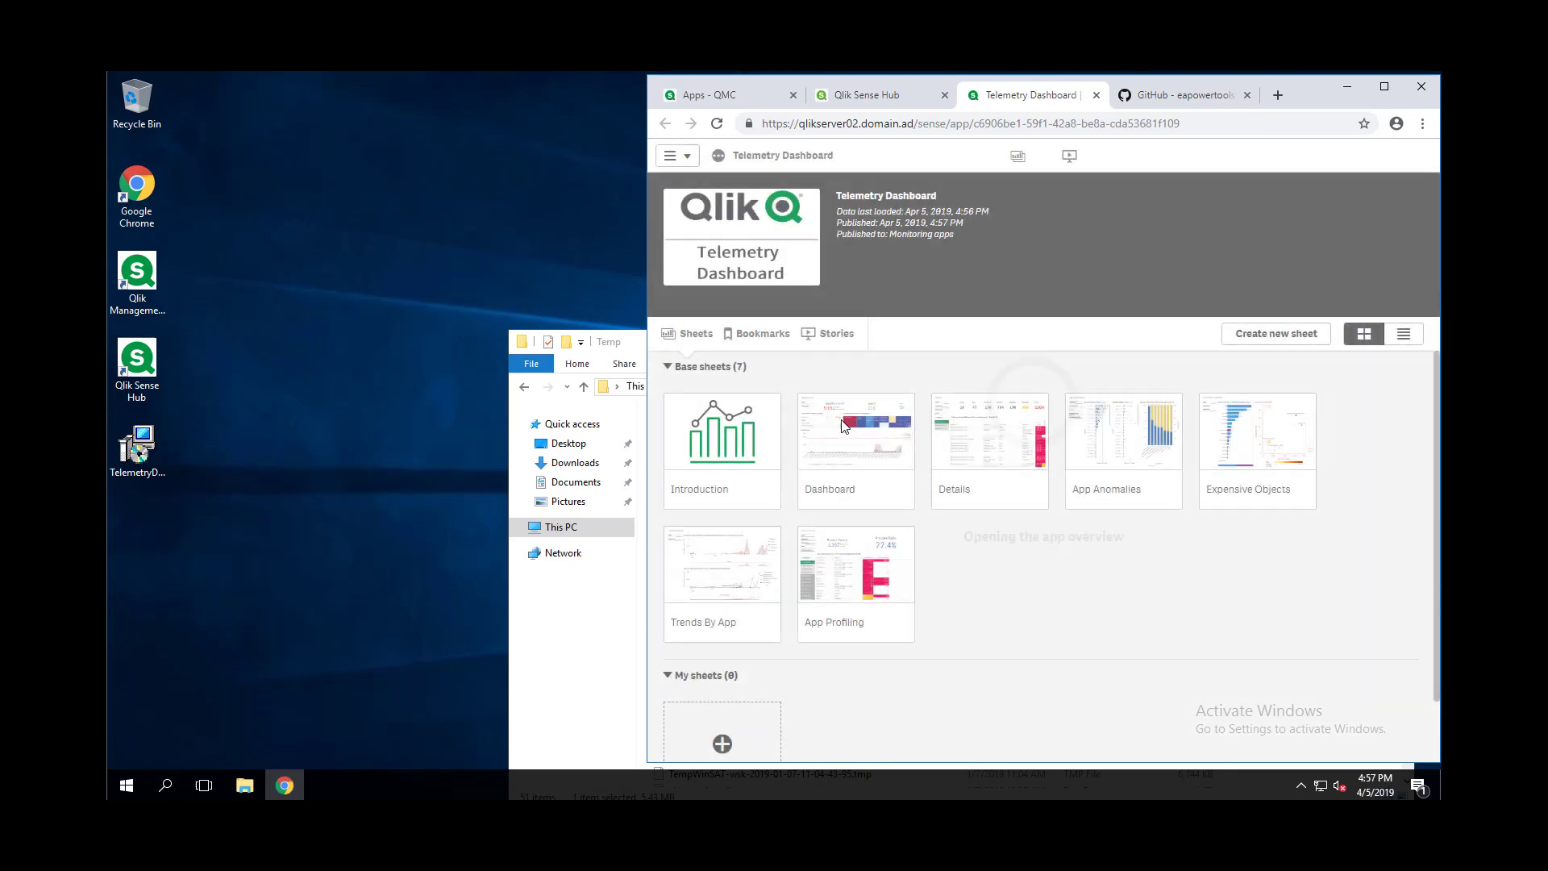
{"action": "left_click", "coordinate": [834, 452]}
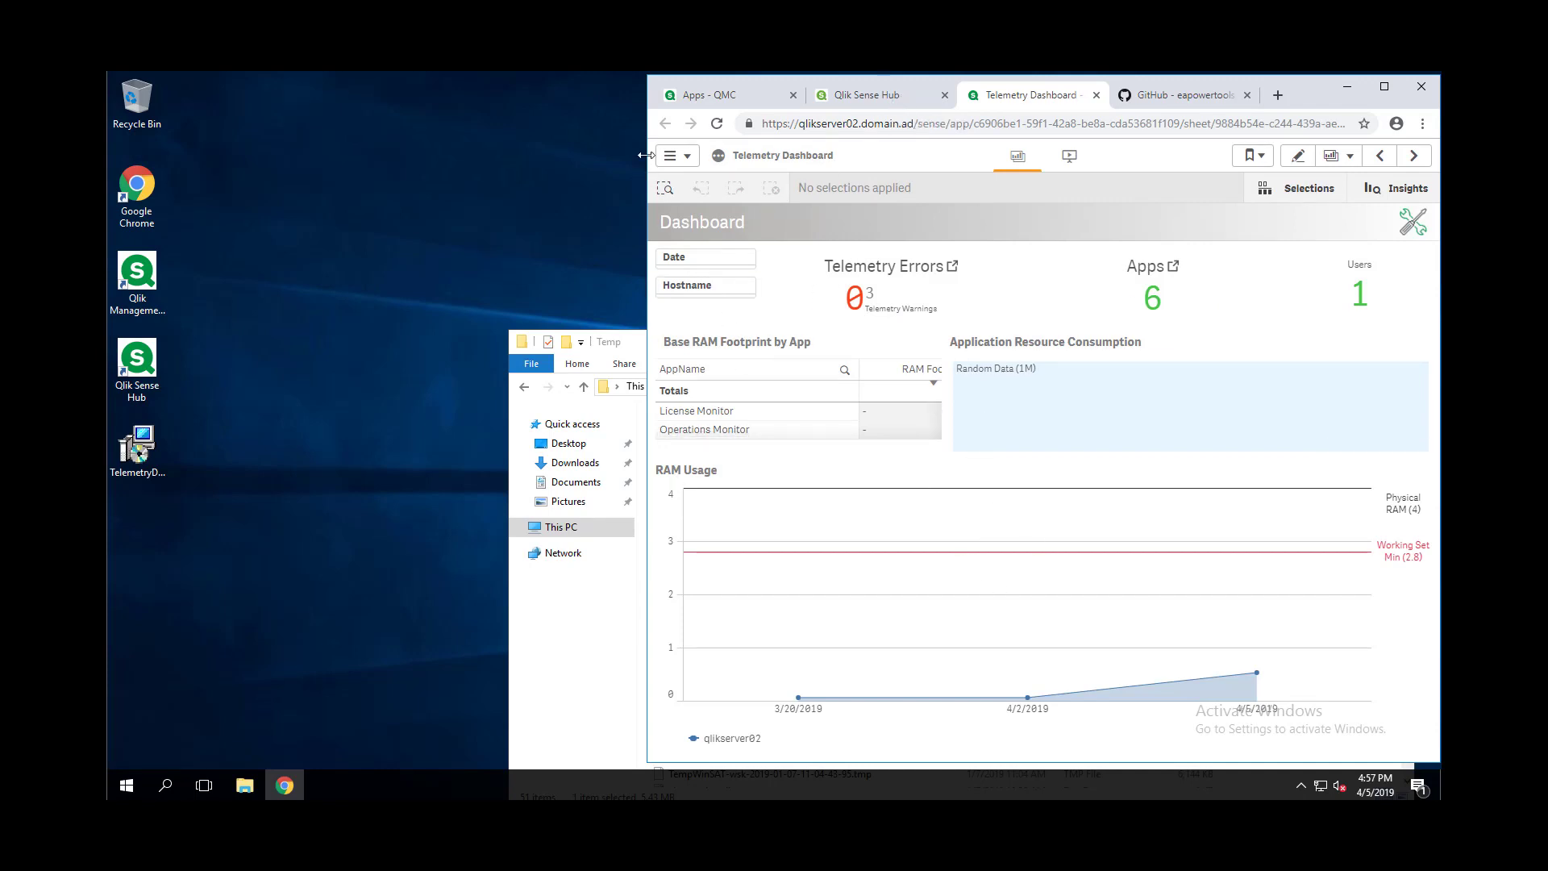
{"action": "left_click_drag", "start_coordinate": [646, 155], "coordinate": [412, 155]}
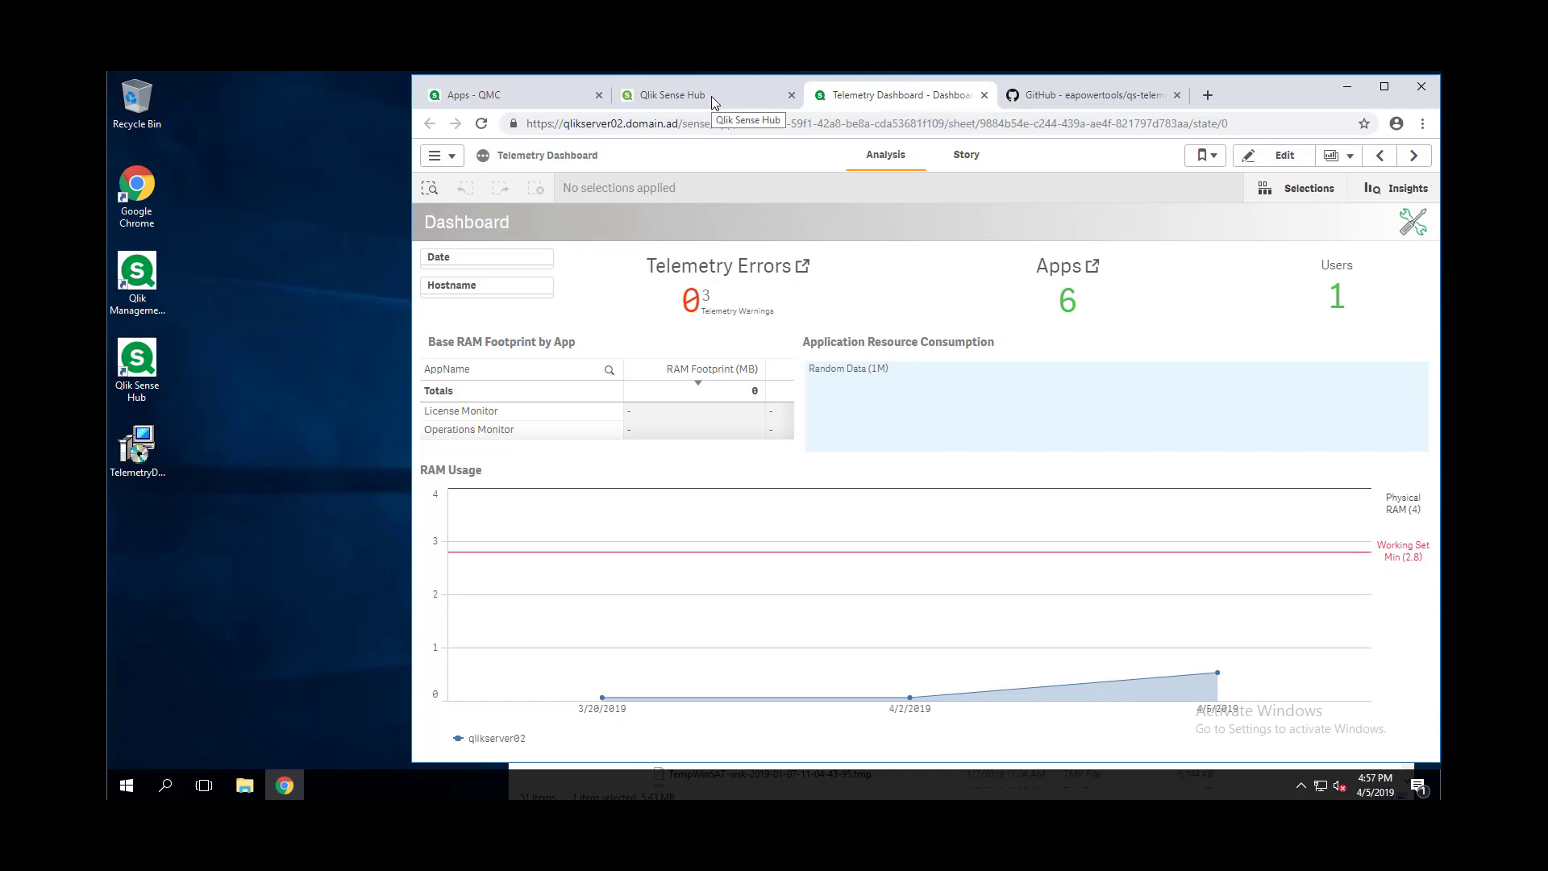
{"action": "mouse_move", "coordinate": [275, 796]}
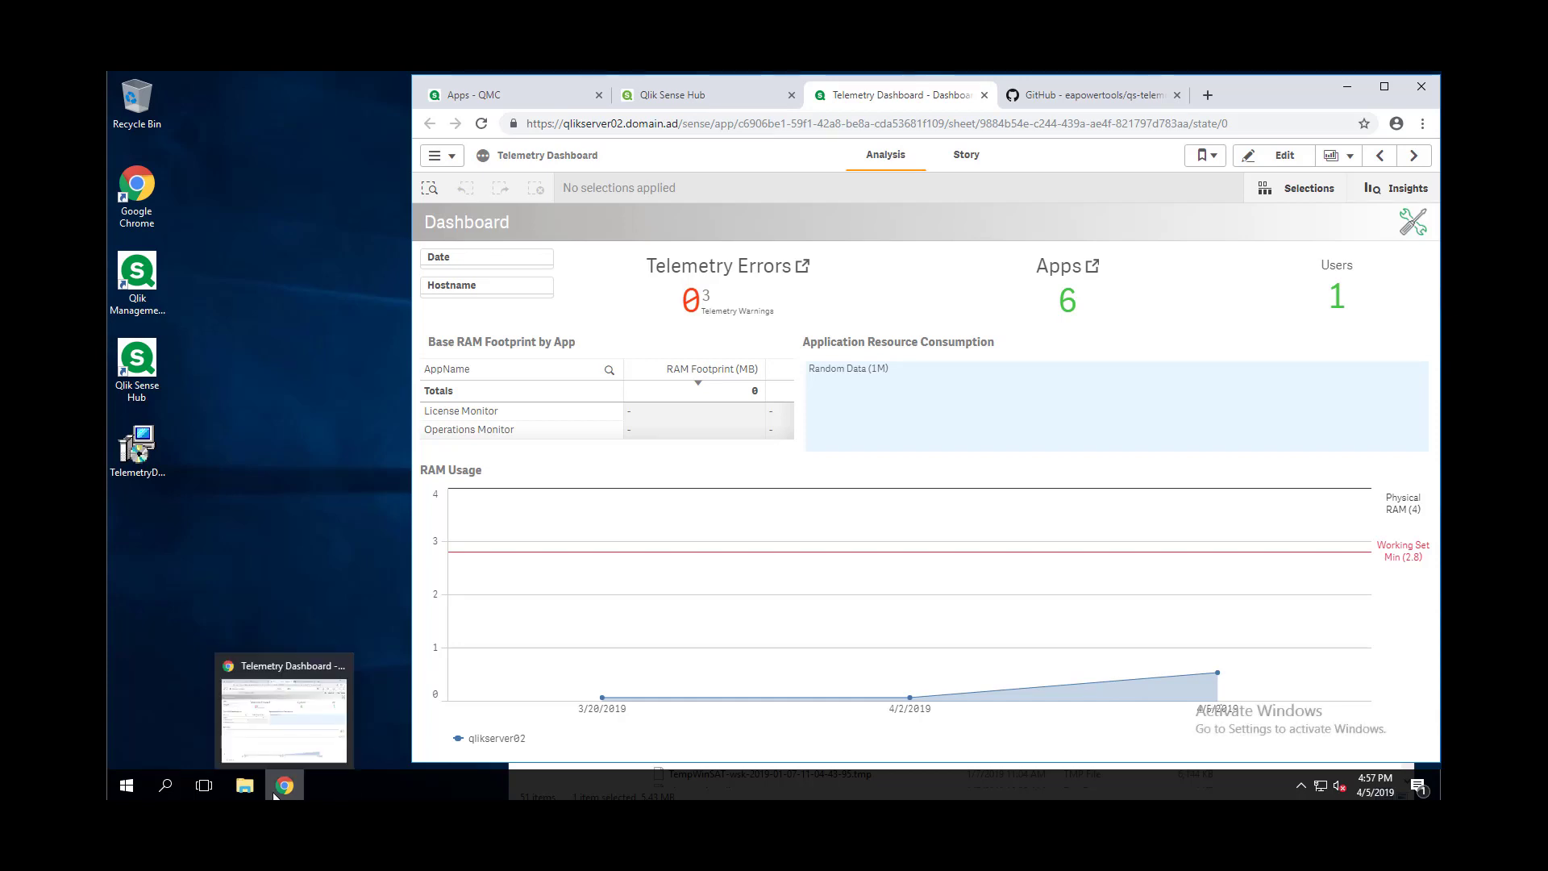